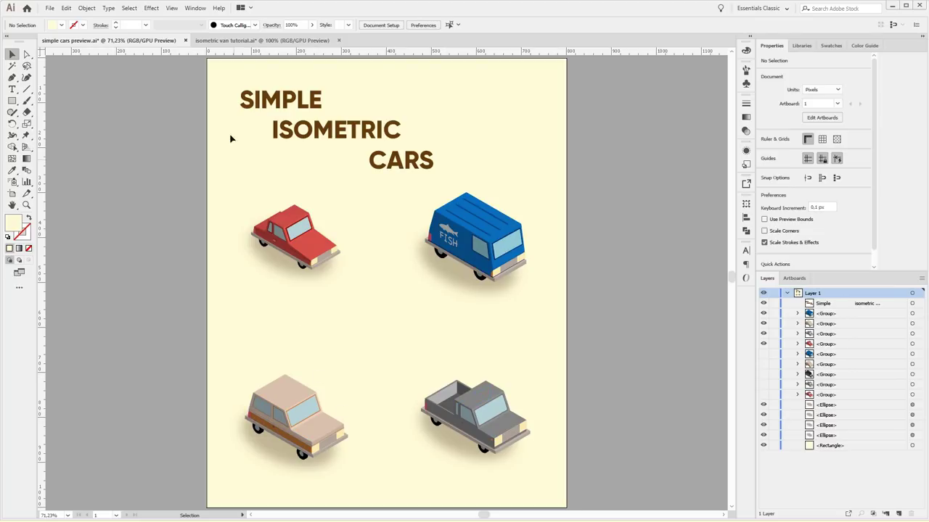
Switch to 'isometric van tutorial.ai' and briefly select, then deselect, the finished blue van
{"action": "left_click", "coordinate": [219, 40]}
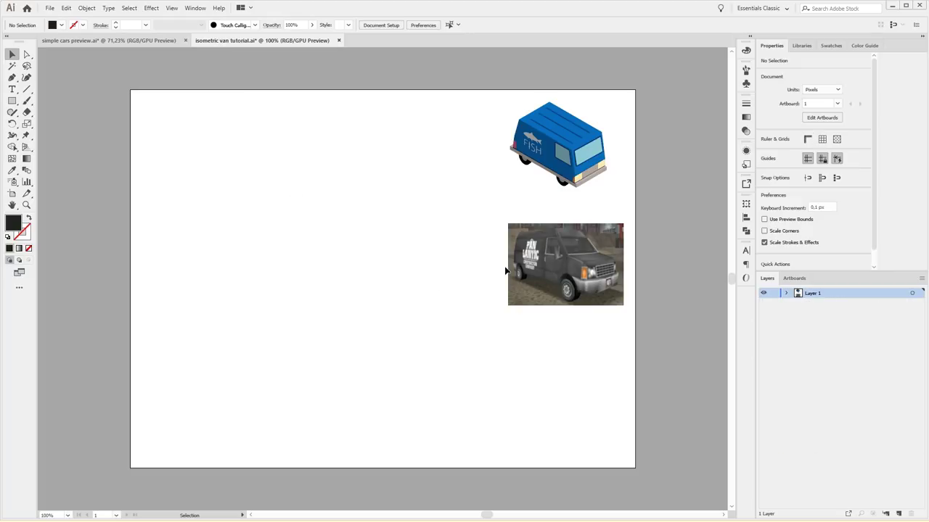
{"action": "left_click", "coordinate": [541, 155]}
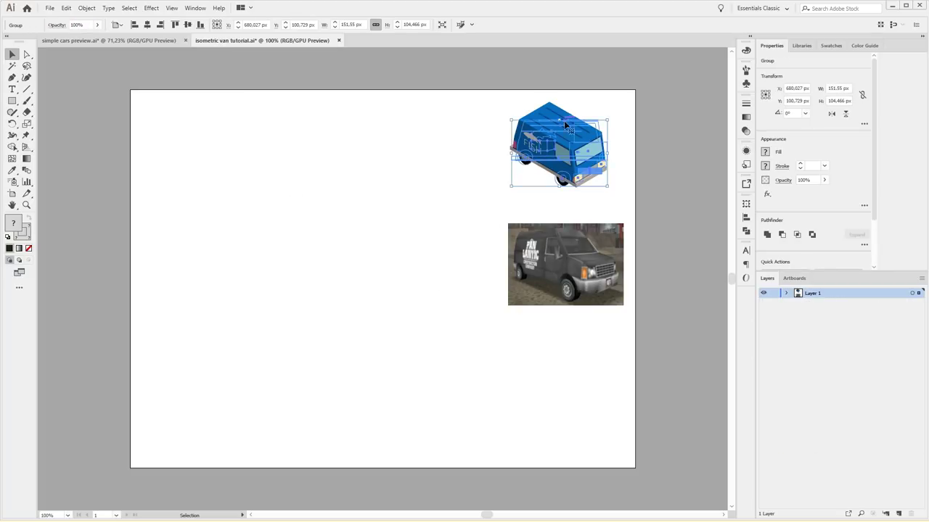
{"action": "left_click", "coordinate": [468, 217]}
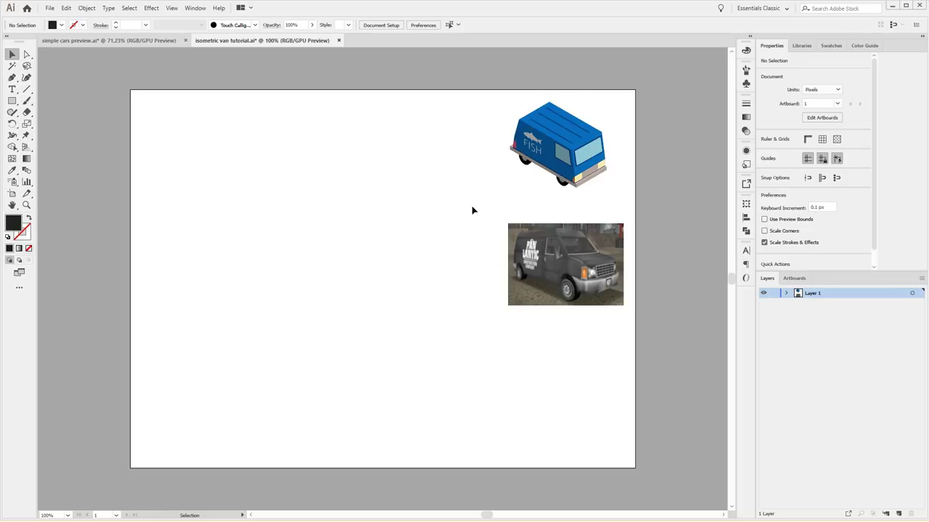
{"action": "left_click_drag", "start_coordinate": [496, 178], "coordinate": [407, 278]}
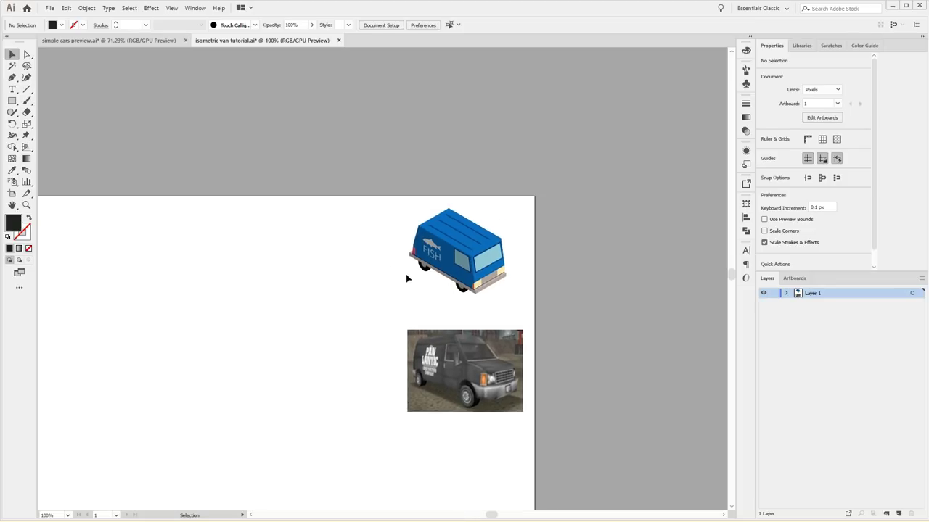
{"action": "key", "text": "ctrl+equal"}
{"action": "left_click_drag", "start_coordinate": [407, 272], "coordinate": [336, 276]}
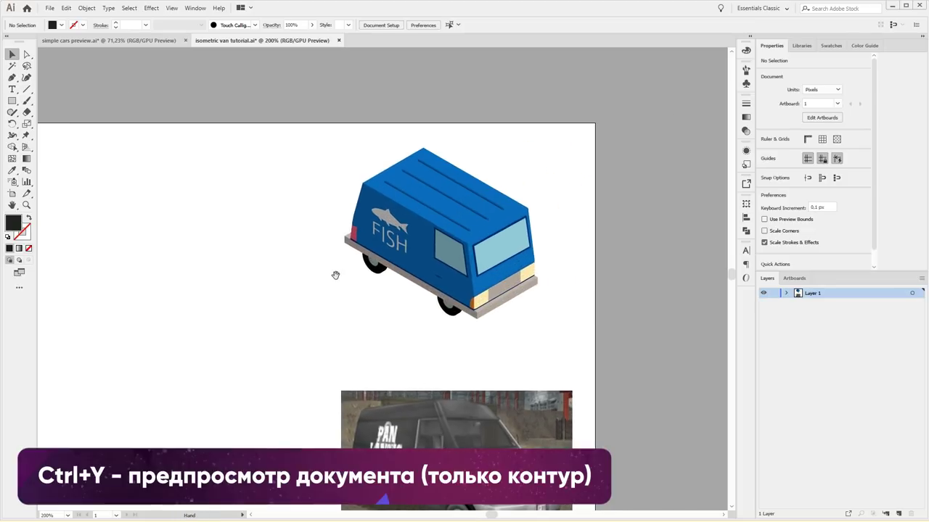
{"action": "key", "text": "ctrl+y"}
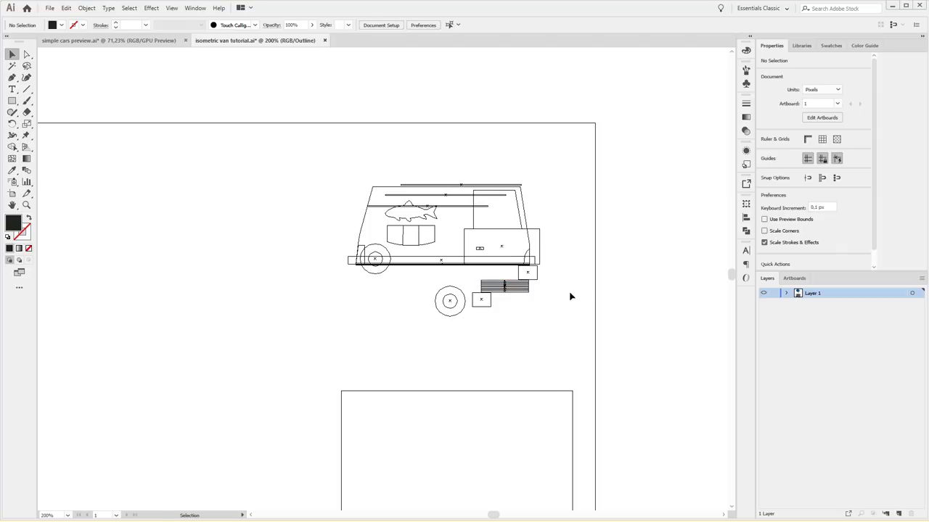
{"action": "key", "text": "ctrl+y"}
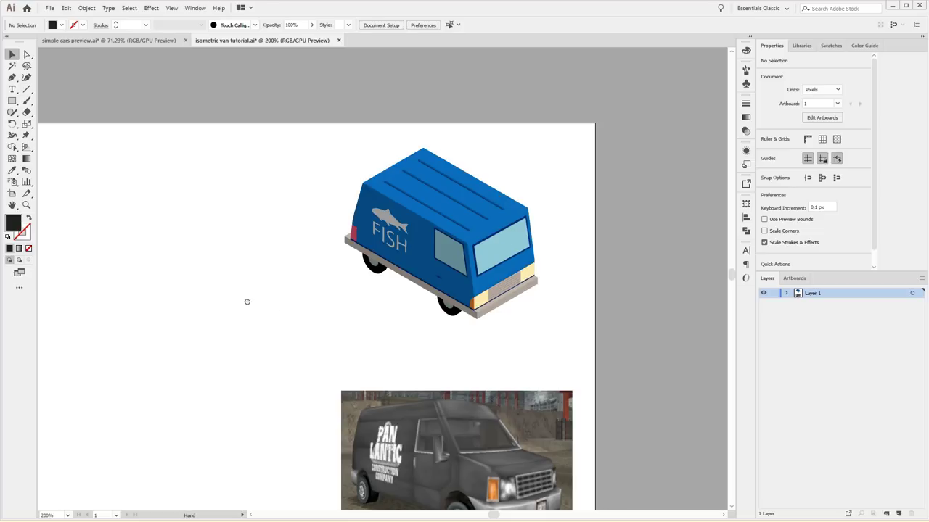
{"action": "left_click_drag", "start_coordinate": [243, 304], "coordinate": [356, 265]}
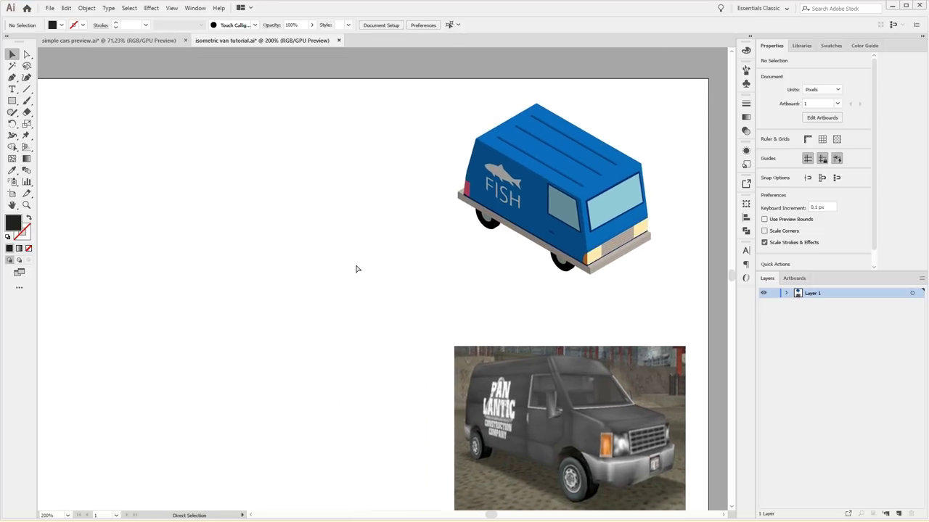
{"action": "key", "text": "ctrl+minus"}
{"action": "key", "text": "ctrl+minus"}
{"action": "mouse_move", "coordinate": [356, 267]}
{"action": "left_mouse_down"}
{"action": "mouse_move", "coordinate": [467, 214]}
{"action": "mouse_move", "coordinate": [469, 251]}
{"action": "left_mouse_up"}
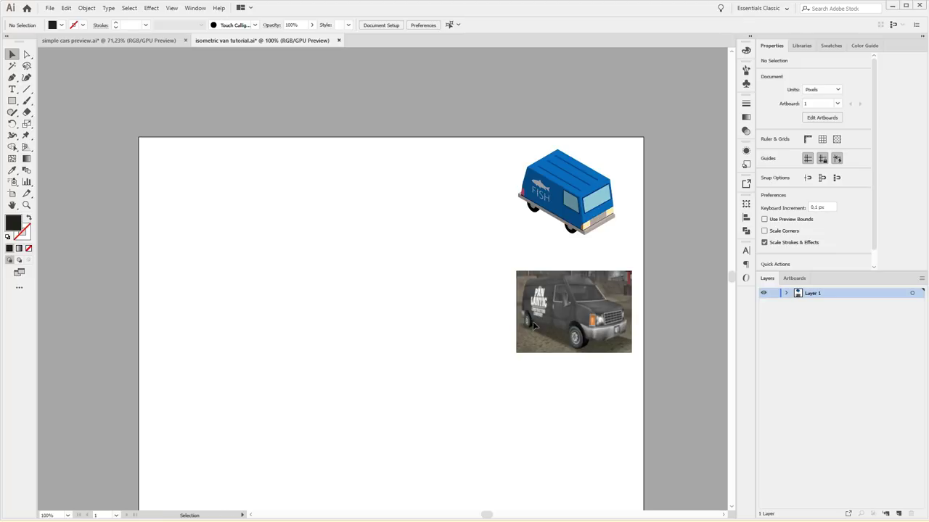
{"action": "key", "text": "ctrl+equal"}
{"action": "key", "text": "ctrl+equal"}
{"action": "left_click_drag", "start_coordinate": [535, 319], "coordinate": [313, 228]}
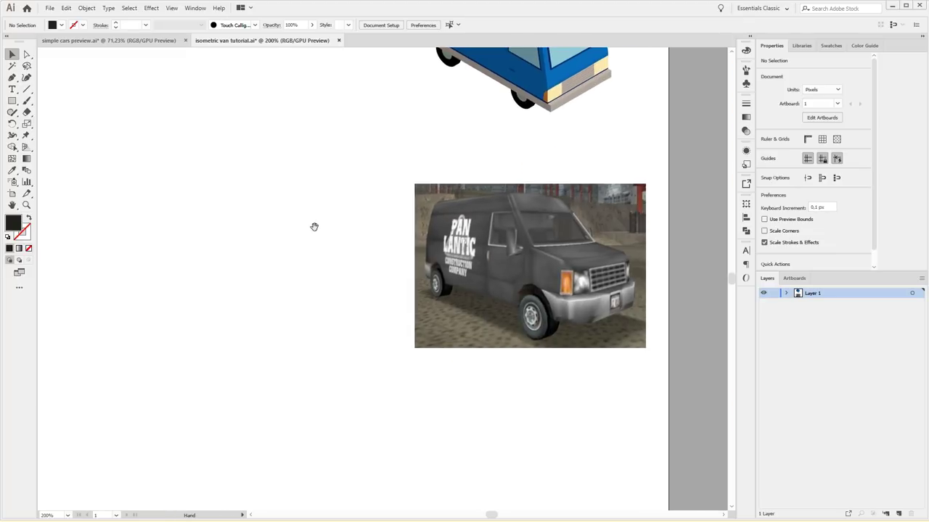
{"action": "key", "text": "ctrl+equal"}
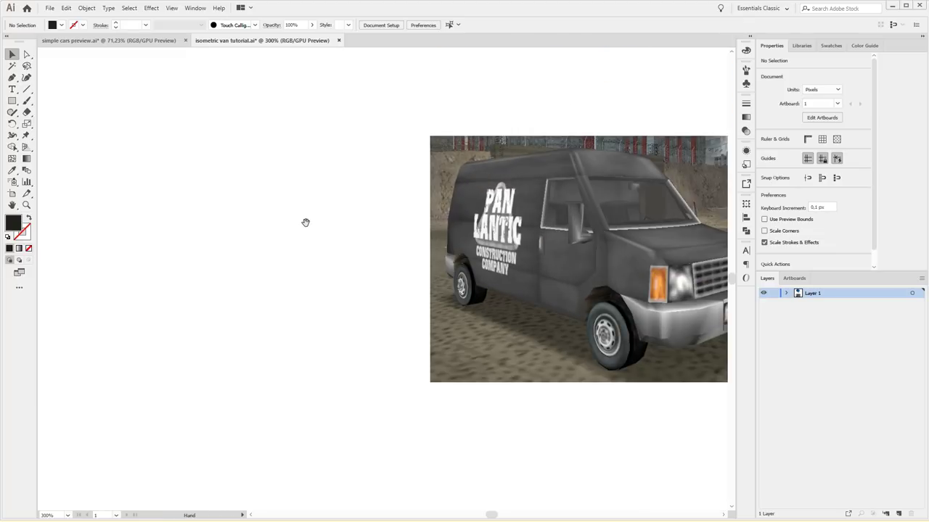
{"action": "key", "text": "ctrl+equal"}
{"action": "left_click_drag", "start_coordinate": [307, 231], "coordinate": [480, 245]}
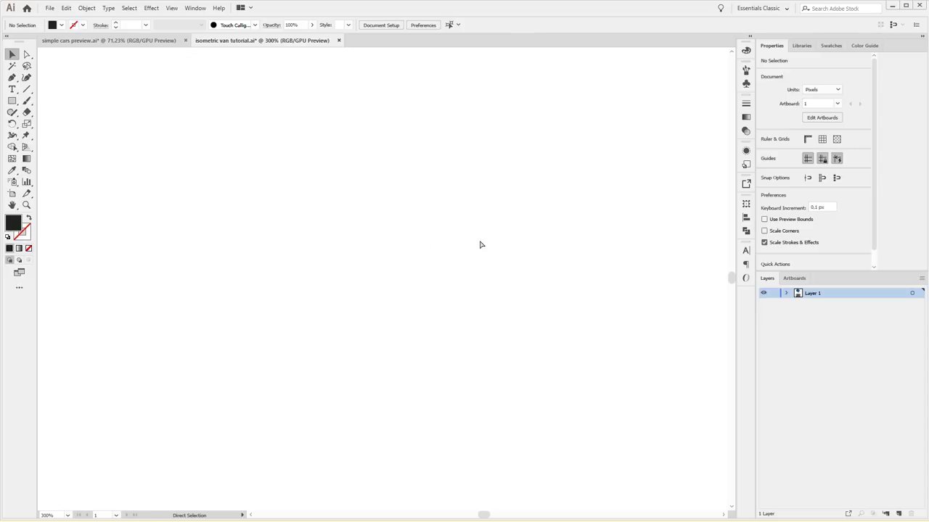
{"action": "key", "text": "ctrl+minus"}
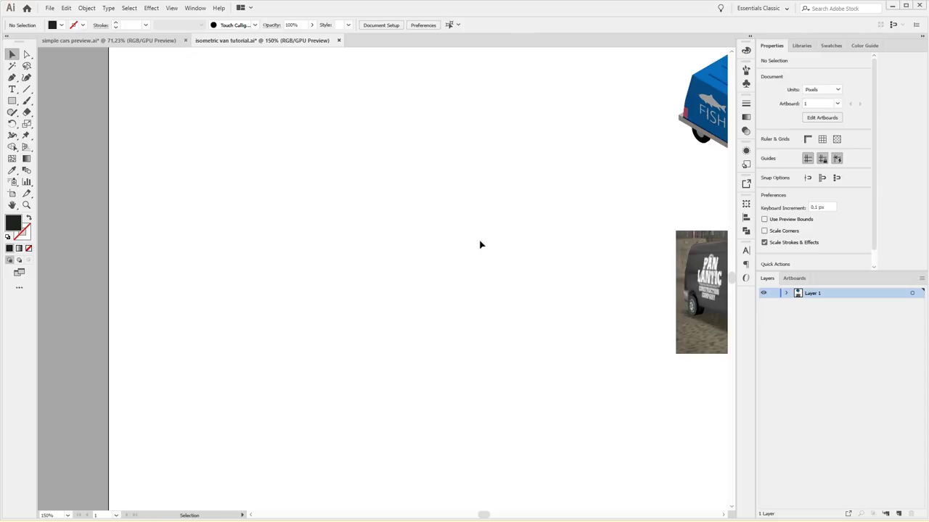
{"action": "left_click_drag", "start_coordinate": [478, 243], "coordinate": [457, 237]}
{"action": "key", "text": "p"}
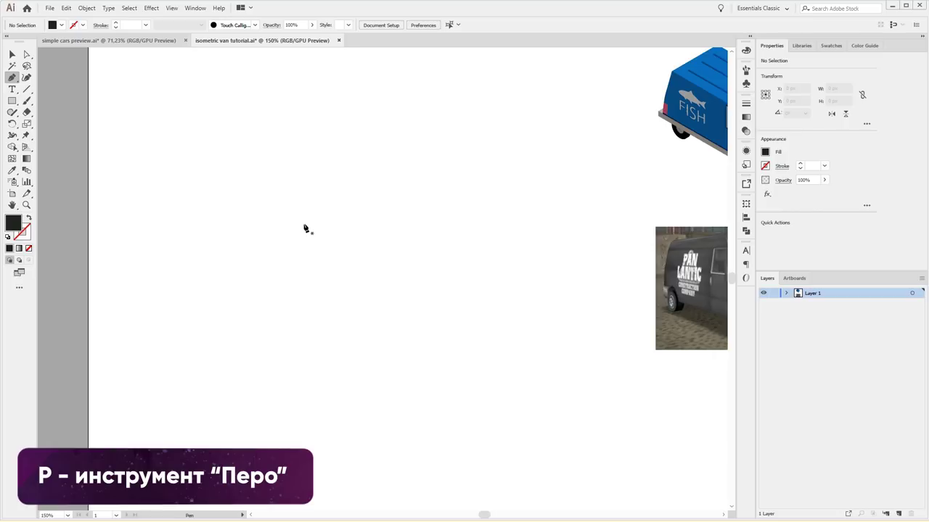
Pen-draw a closed van side outline with roof, sloped windscreen, bonnet step, bumper and base
{"action": "left_click", "coordinate": [303, 223]}
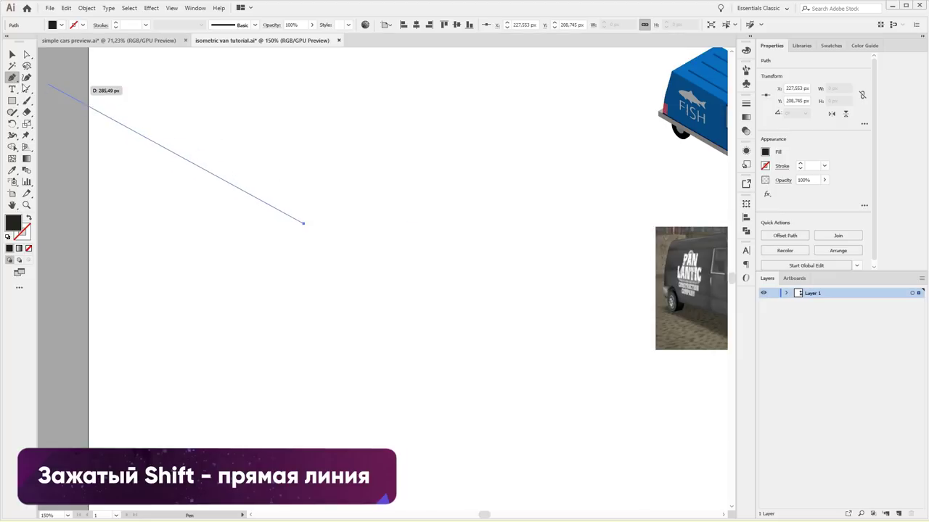
{"action": "left_click", "coordinate": [434, 221]}
{"action": "left_click", "coordinate": [458, 258]}
{"action": "left_click", "coordinate": [502, 265]}
{"action": "left_click", "coordinate": [394, 279]}
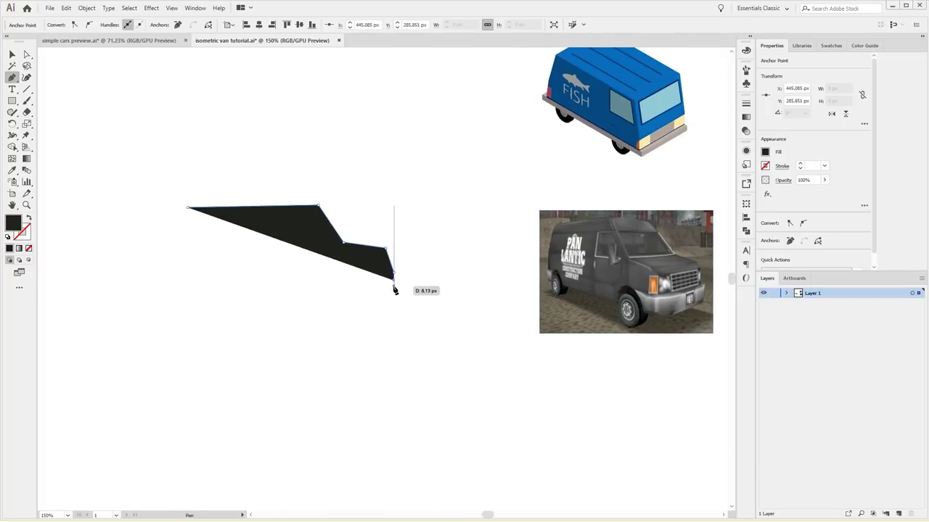
{"action": "left_click", "coordinate": [394, 287]}
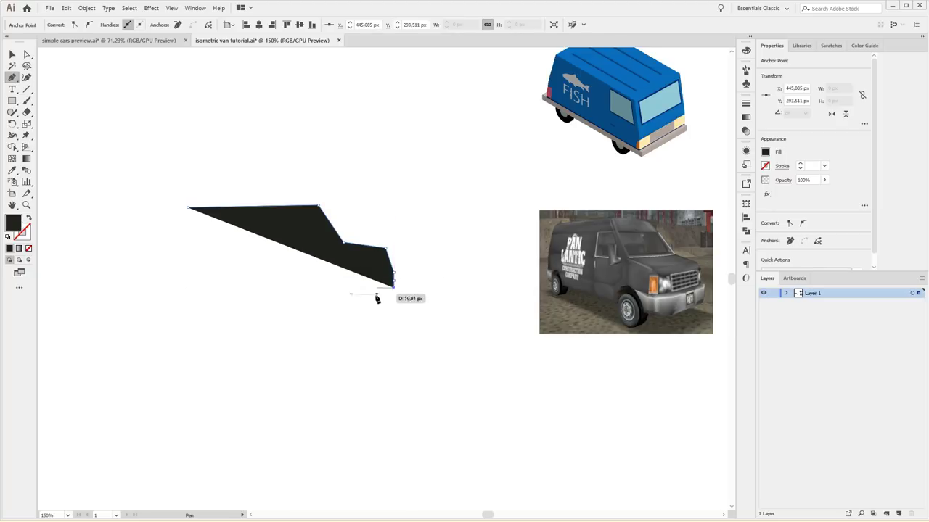
{"action": "left_click", "coordinate": [183, 287]}
{"action": "left_click", "coordinate": [187, 210]}
Reshape the roof corners and select the black van silhouette
{"action": "mouse_move", "coordinate": [383, 241]}
{"action": "left_mouse_down"}
{"action": "mouse_move", "coordinate": [338, 234]}
{"action": "mouse_move", "coordinate": [377, 236]}
{"action": "left_mouse_up"}
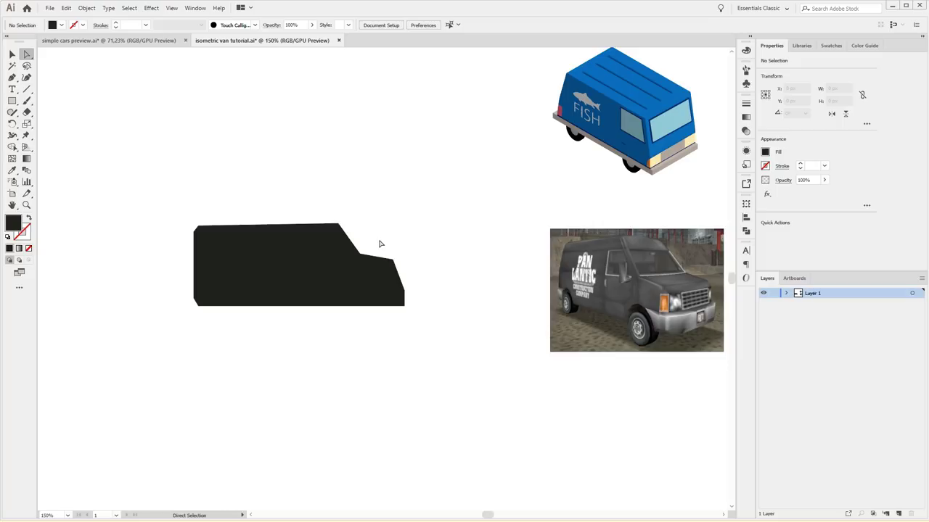
{"action": "key", "text": "v"}
{"action": "left_click", "coordinate": [324, 231]}
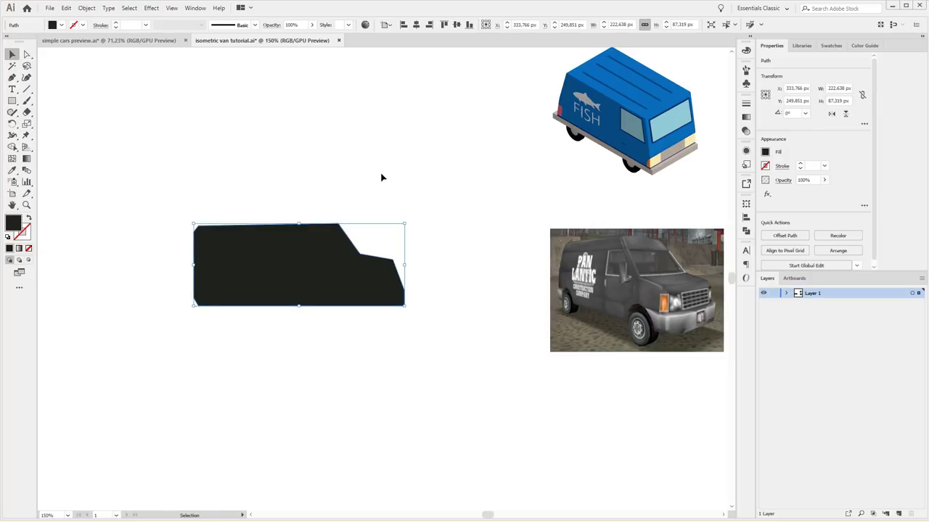
Try several blue and teal swatches as the van fill, ending on bright blue
{"action": "left_click", "coordinate": [61, 24]}
{"action": "left_click", "coordinate": [53, 48]}
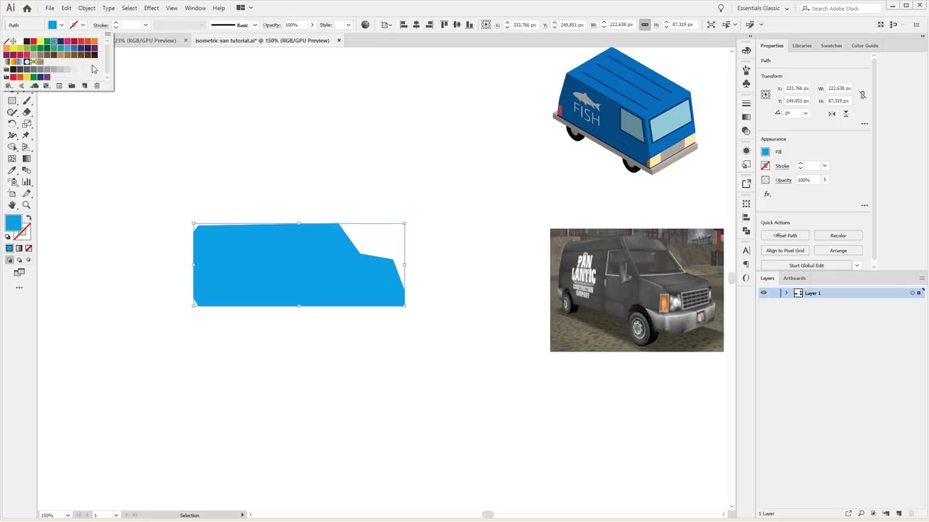
{"action": "left_click", "coordinate": [73, 49]}
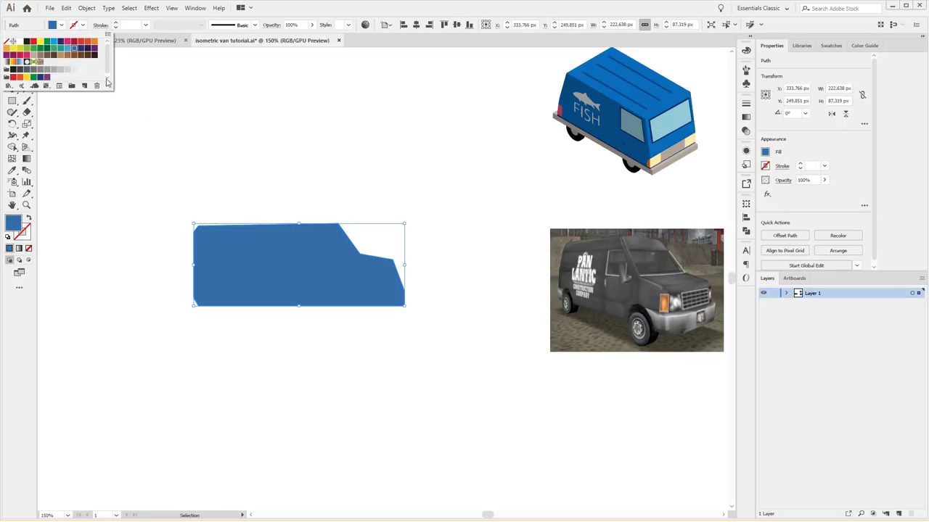
{"action": "left_click", "coordinate": [65, 49]}
{"action": "left_click", "coordinate": [56, 48]}
{"action": "left_click", "coordinate": [54, 41]}
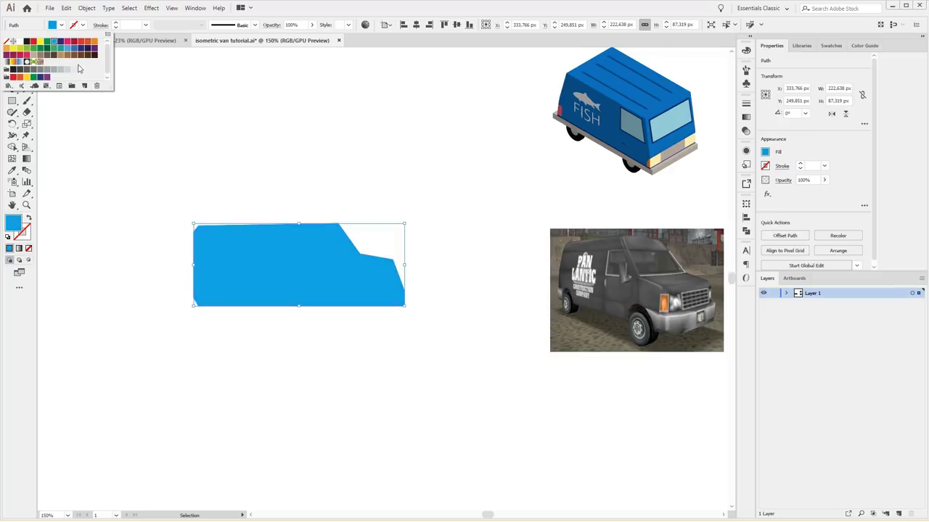
Pick a darker teal-blue custom fill in the Color Picker and deselect
{"action": "double_click", "coordinate": [13, 223]}
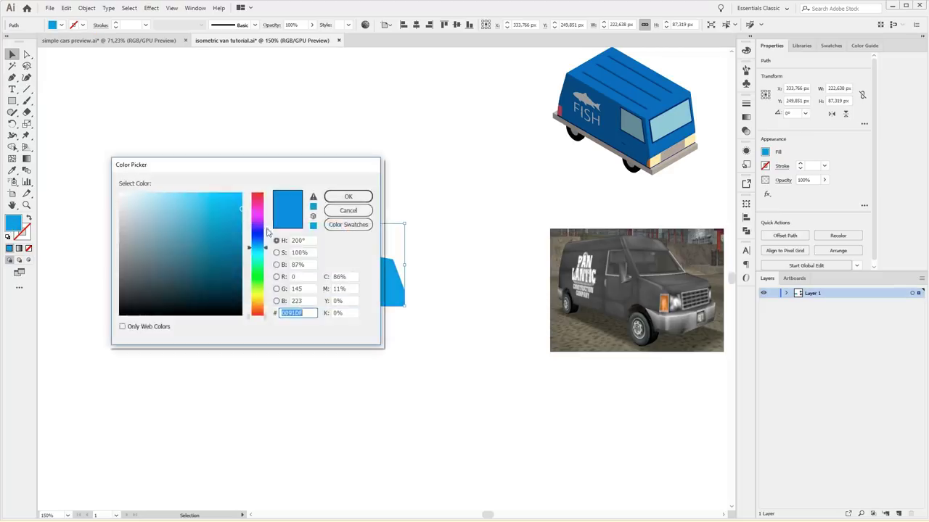
{"action": "left_click_drag", "start_coordinate": [221, 217], "coordinate": [235, 237]}
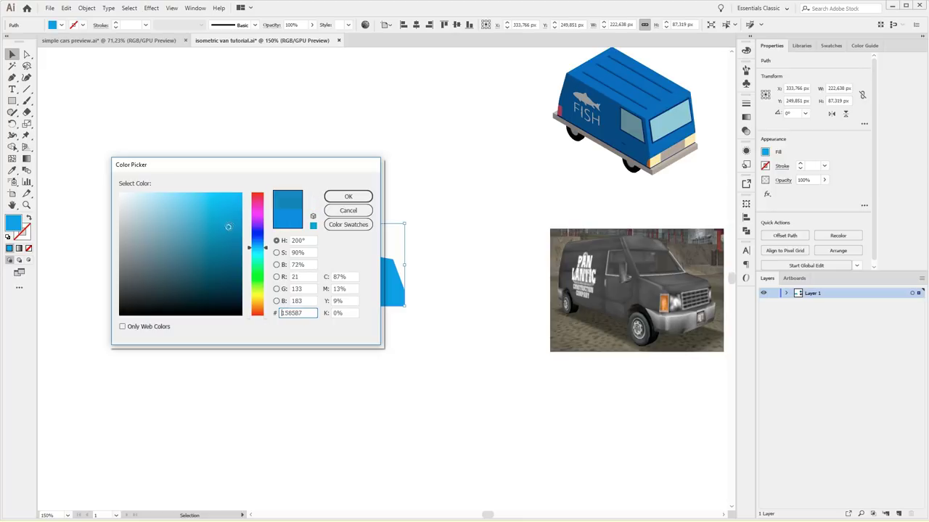
{"action": "left_click", "coordinate": [346, 197]}
{"action": "left_click", "coordinate": [352, 177]}
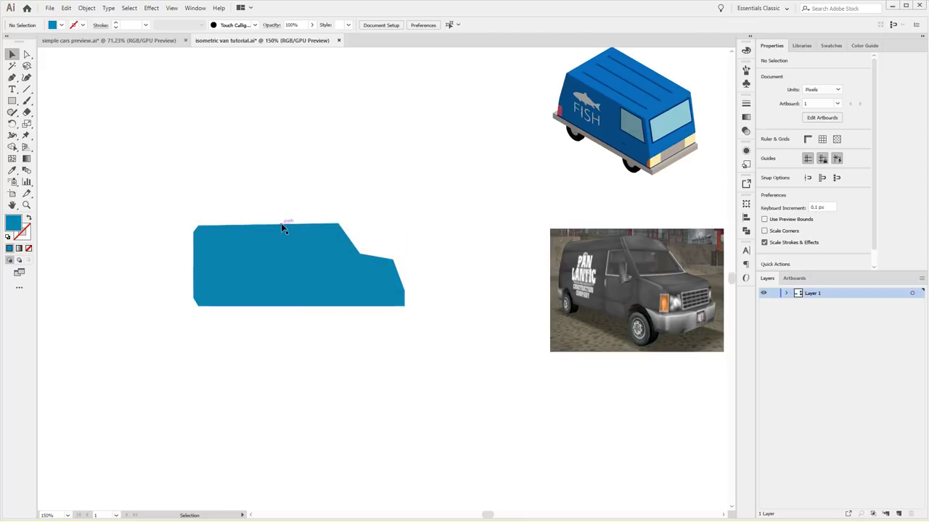
Refine the van fill to #107AB5 in the Color Picker and reselect the shape
{"action": "left_click", "coordinate": [283, 228]}
{"action": "double_click", "coordinate": [17, 223]}
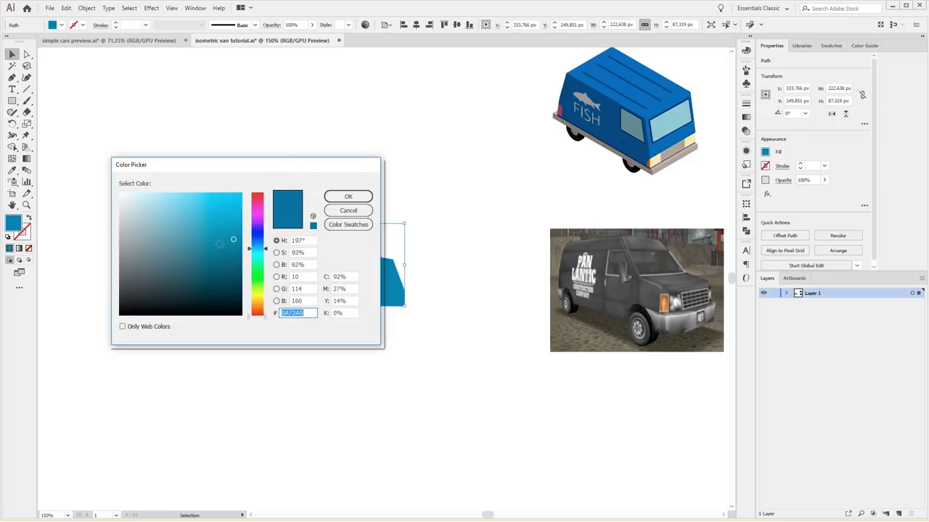
{"action": "left_click_drag", "start_coordinate": [254, 248], "coordinate": [254, 247]}
{"action": "left_click", "coordinate": [230, 228]}
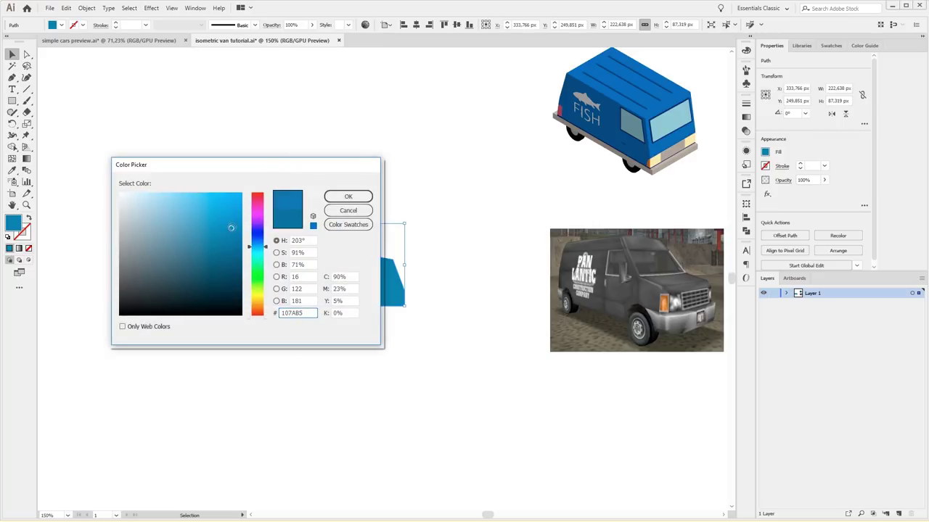
{"action": "left_click", "coordinate": [348, 196]}
{"action": "left_click", "coordinate": [330, 174]}
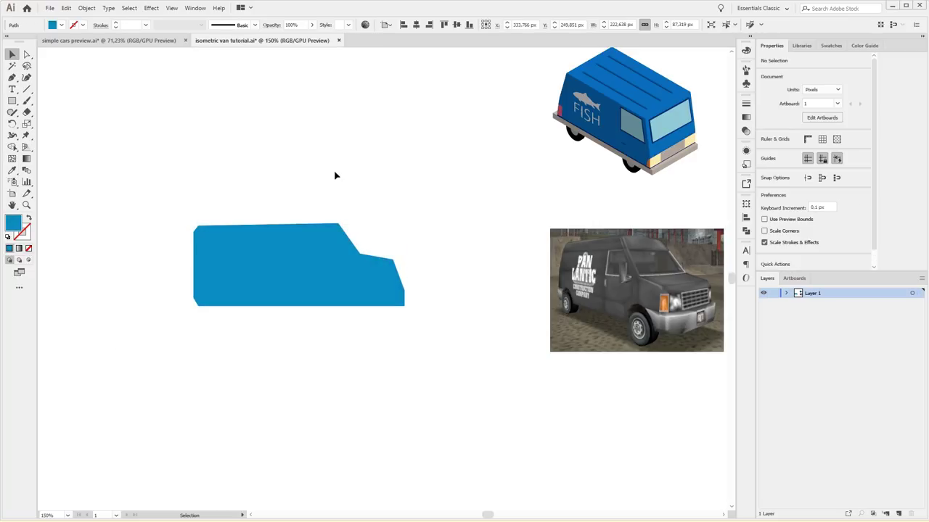
{"action": "left_click", "coordinate": [262, 230]}
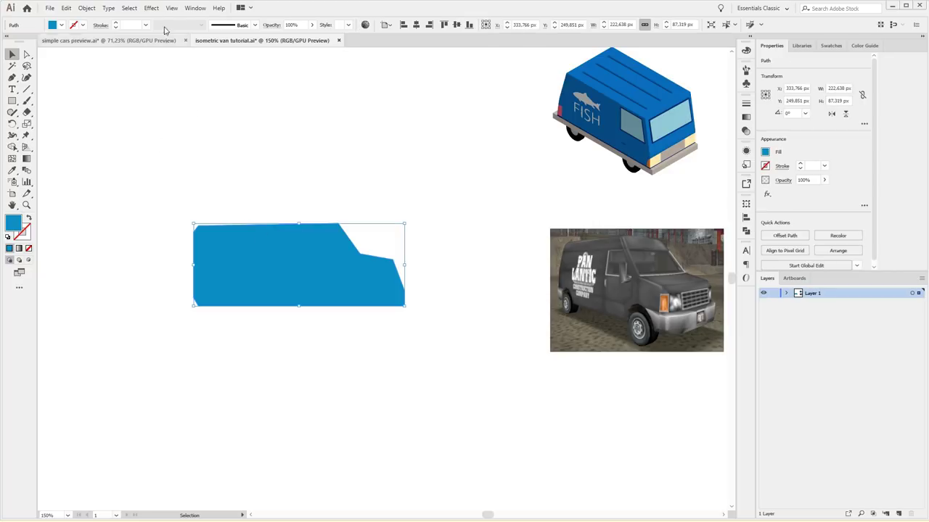
{"action": "left_click", "coordinate": [151, 8]}
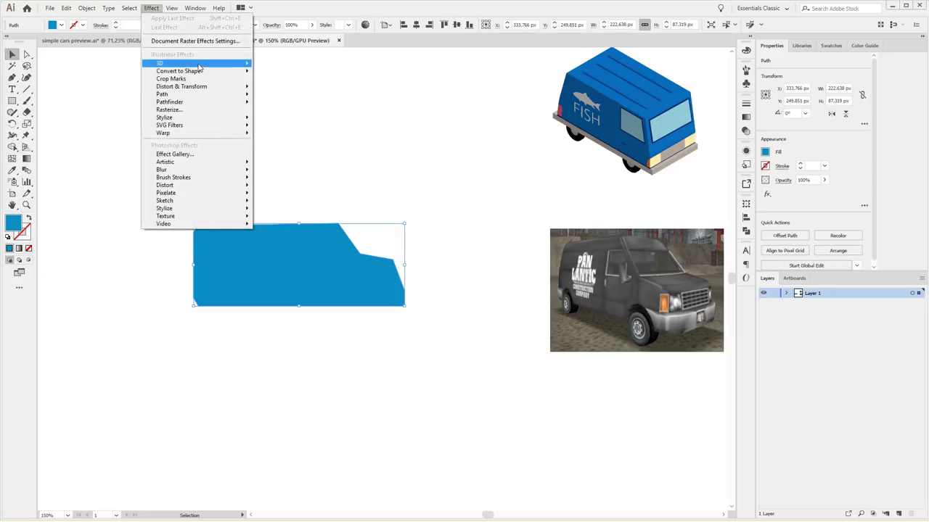
{"action": "mouse_move", "coordinate": [196, 63]}
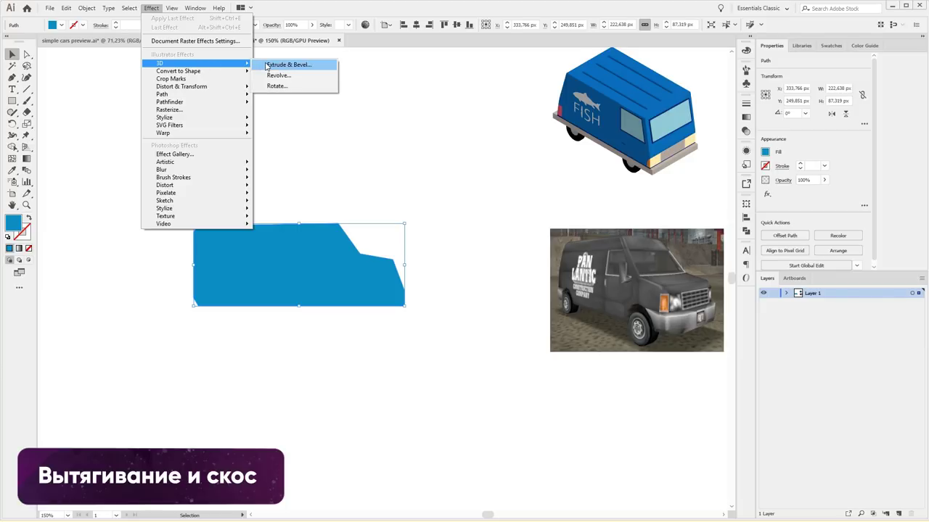
Open Extrude & Bevel on the van shape with live Preview enabled
{"action": "left_click", "coordinate": [266, 66]}
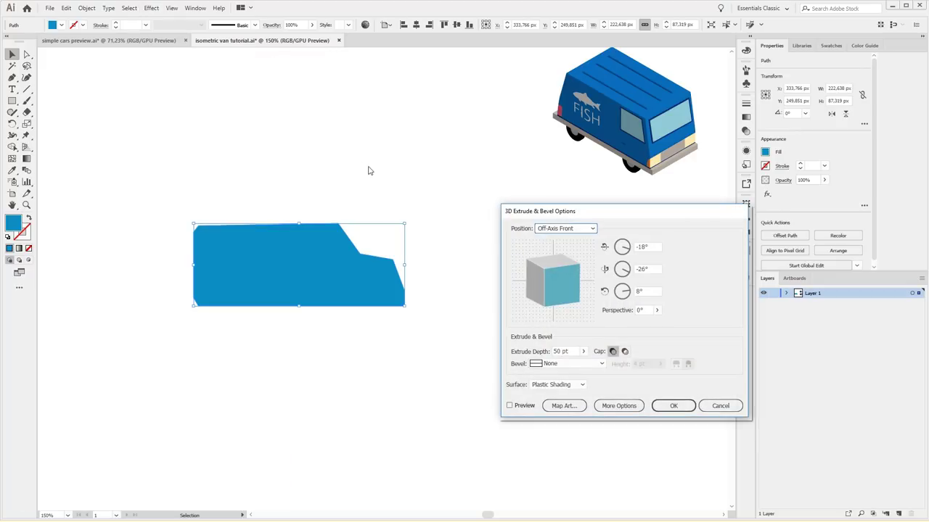
{"action": "left_click_drag", "start_coordinate": [528, 213], "coordinate": [498, 98]}
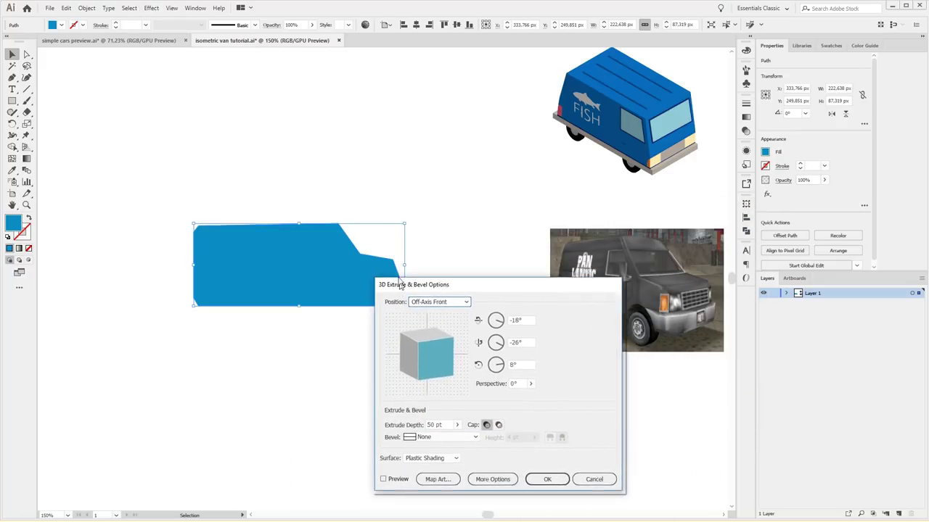
{"action": "left_click", "coordinate": [480, 291]}
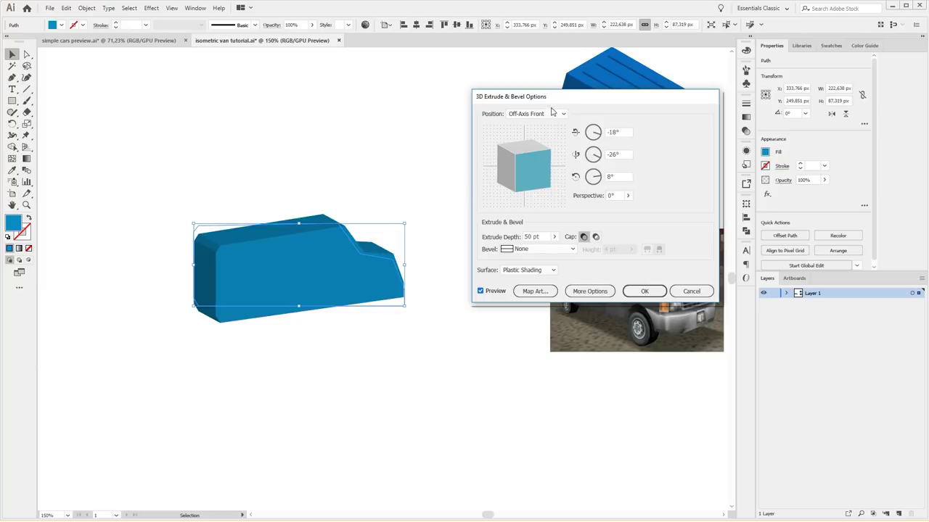
{"action": "left_click_drag", "start_coordinate": [537, 97], "coordinate": [412, 236]}
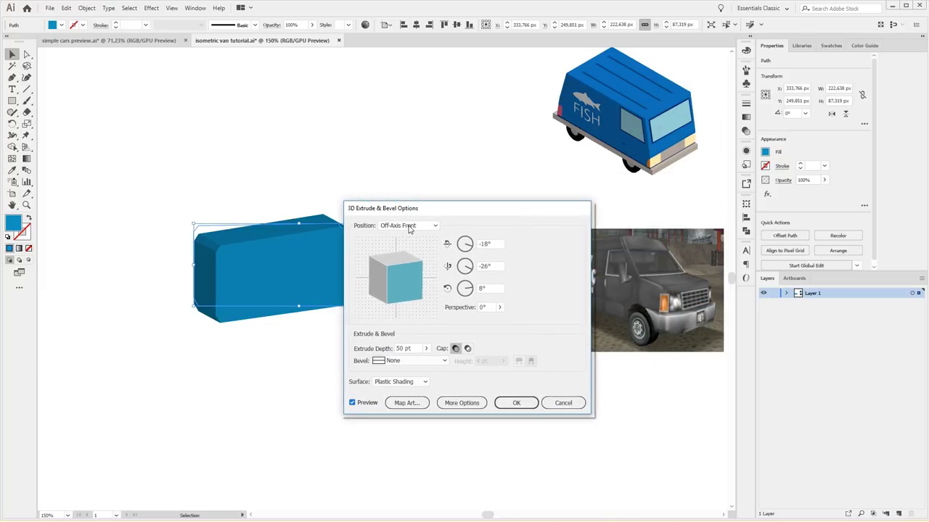
Try the Isometric Right, then Isometric Left position presets on the extrusion
{"action": "left_click", "coordinate": [399, 227]}
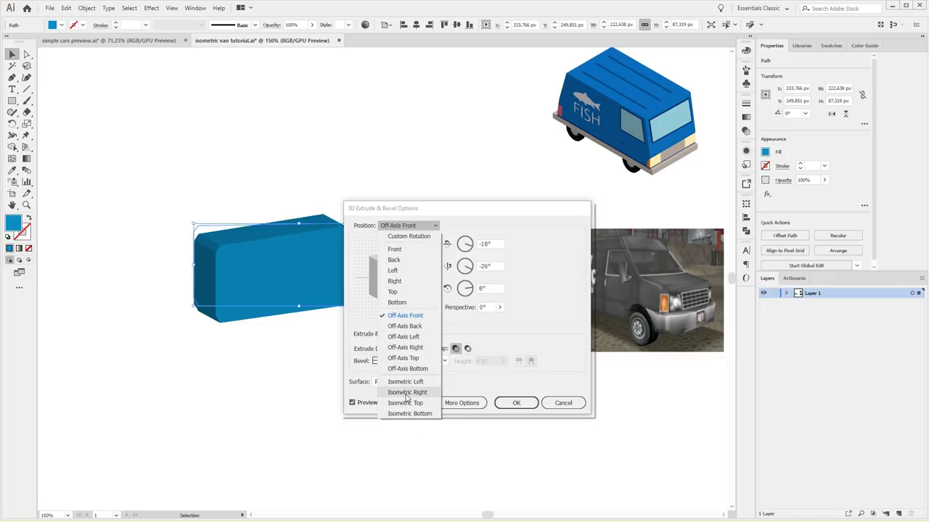
{"action": "left_click", "coordinate": [407, 393]}
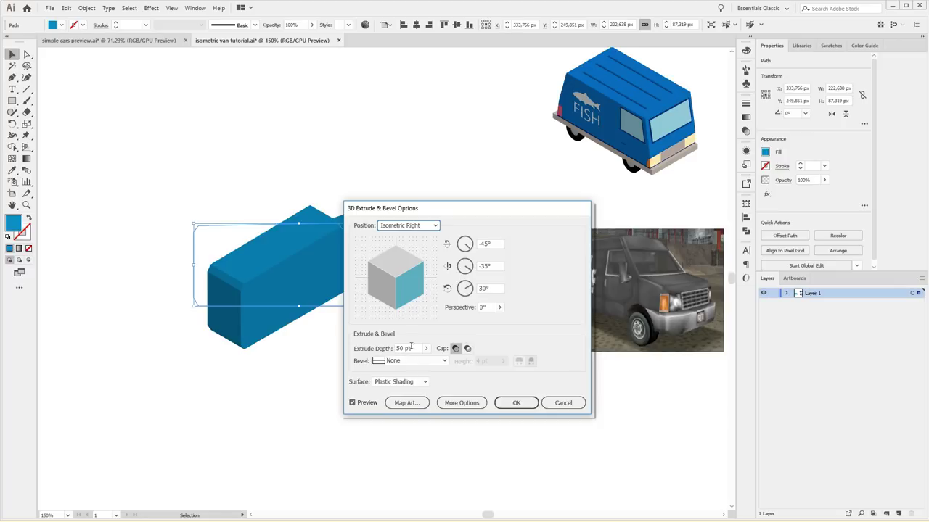
{"action": "left_click", "coordinate": [398, 225]}
{"action": "left_click", "coordinate": [391, 382]}
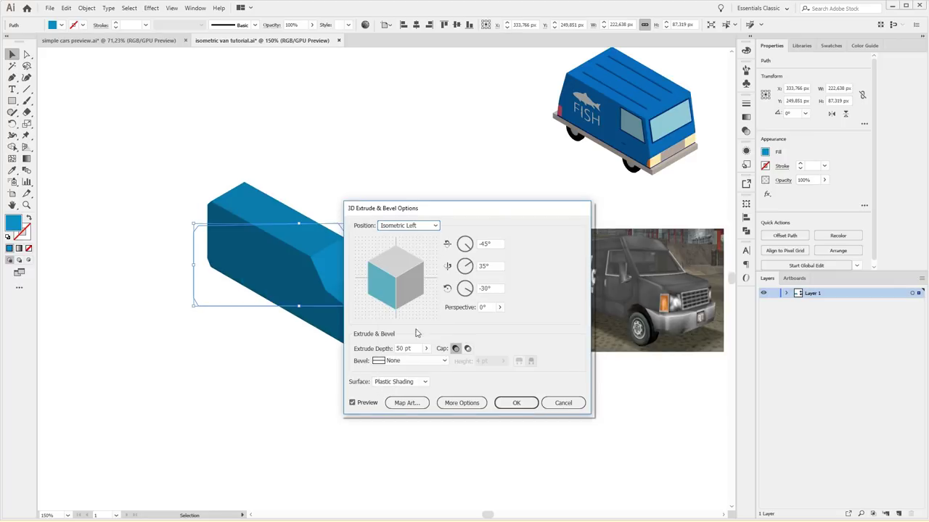
{"action": "mouse_move", "coordinate": [431, 210]}
{"action": "left_mouse_down"}
{"action": "mouse_move", "coordinate": [698, 238]}
{"action": "mouse_move", "coordinate": [739, 214]}
{"action": "mouse_move", "coordinate": [714, 273]}
{"action": "mouse_move", "coordinate": [525, 341]}
{"action": "mouse_move", "coordinate": [511, 231]}
{"action": "left_mouse_up"}
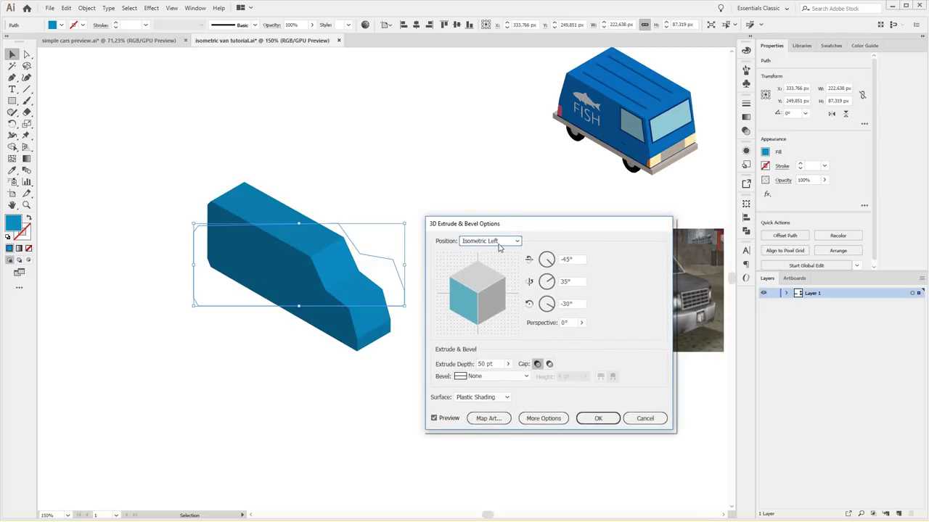
Compare Isometric Right, Top and Bottom presets, settling on Isometric Left
{"action": "left_click", "coordinate": [501, 247]}
{"action": "left_click", "coordinate": [488, 407]}
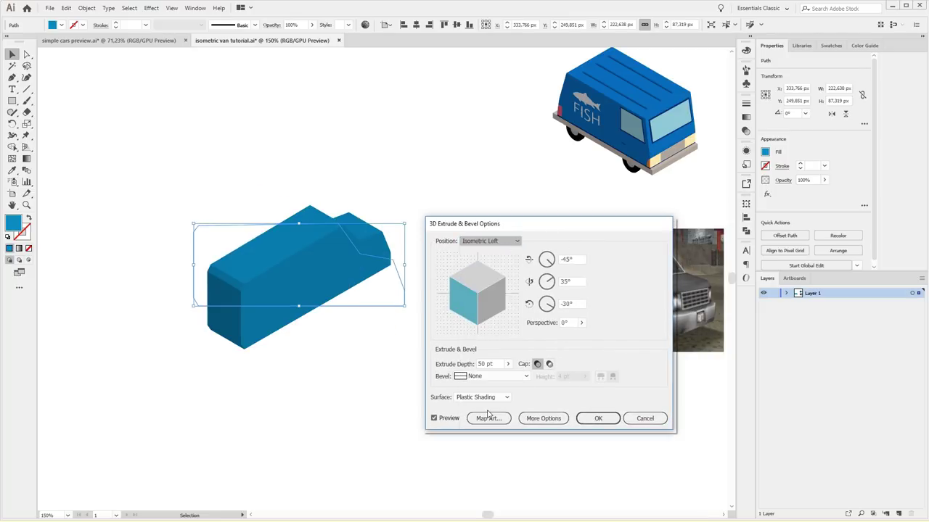
{"action": "left_click", "coordinate": [478, 243]}
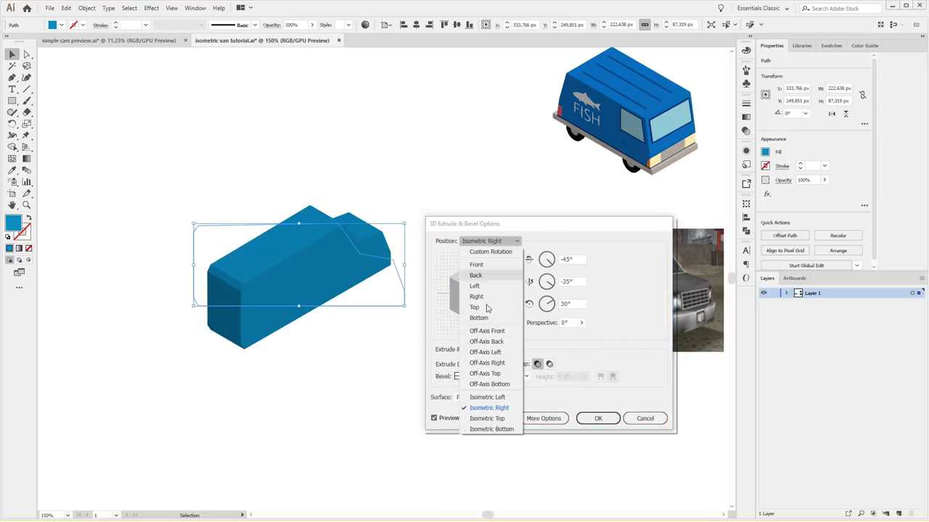
{"action": "left_click", "coordinate": [474, 420]}
{"action": "left_click", "coordinate": [501, 247]}
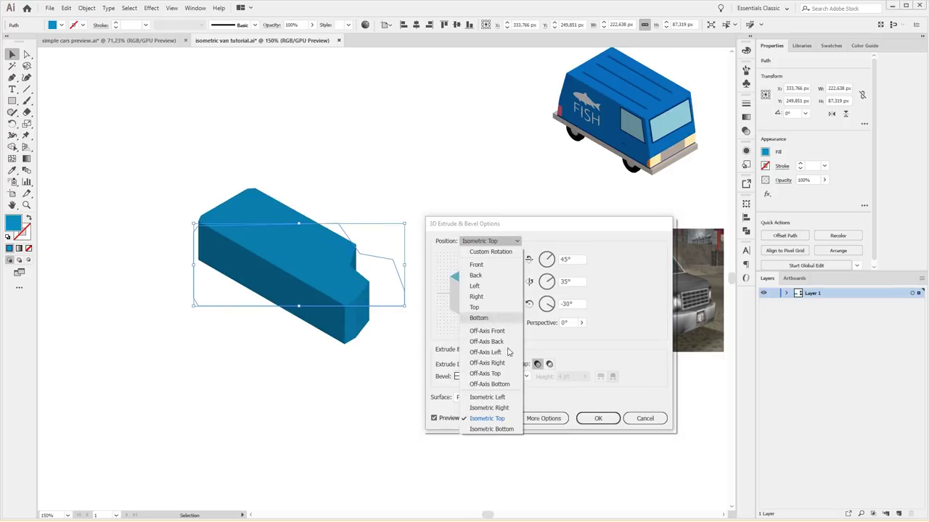
{"action": "left_click", "coordinate": [487, 430]}
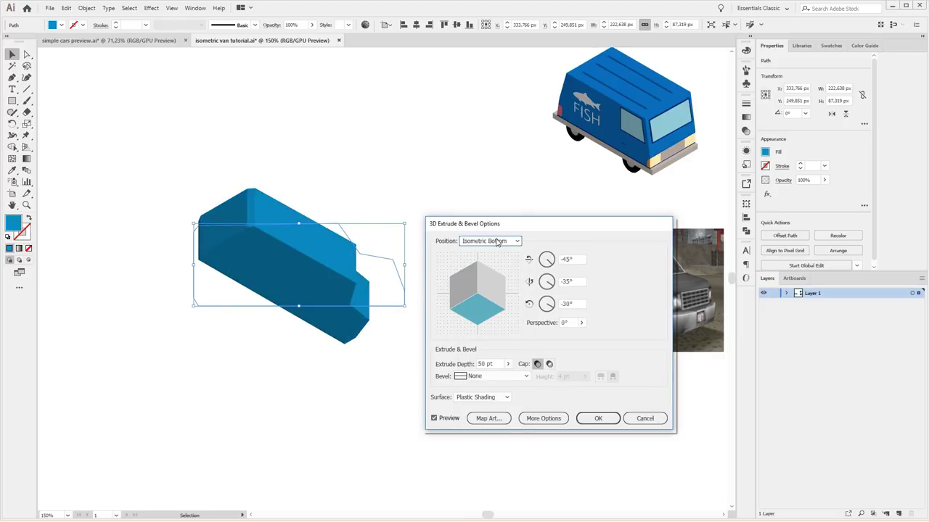
{"action": "left_click", "coordinate": [490, 241]}
{"action": "left_click", "coordinate": [490, 398]}
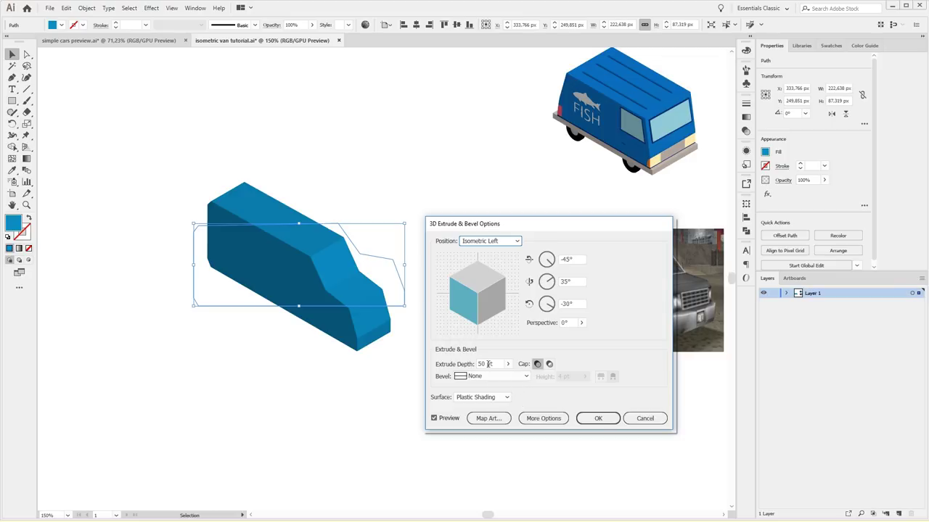
{"action": "mouse_move", "coordinate": [490, 229]}
{"action": "left_mouse_down"}
{"action": "mouse_move", "coordinate": [655, 247]}
{"action": "mouse_move", "coordinate": [614, 346]}
{"action": "mouse_move", "coordinate": [537, 297]}
{"action": "mouse_move", "coordinate": [467, 291]}
{"action": "mouse_move", "coordinate": [556, 209]}
{"action": "left_mouse_up"}
Set the extrude depth to 100 pt and apply the 3D effect
{"action": "left_click", "coordinate": [553, 343]}
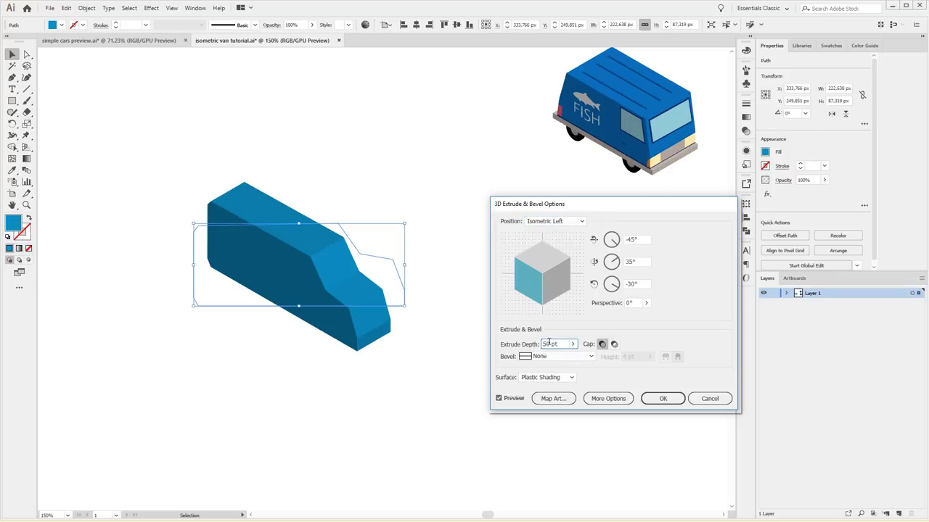
{"action": "left_click", "coordinate": [573, 345]}
{"action": "left_click_drag", "start_coordinate": [540, 360], "coordinate": [538, 358]}
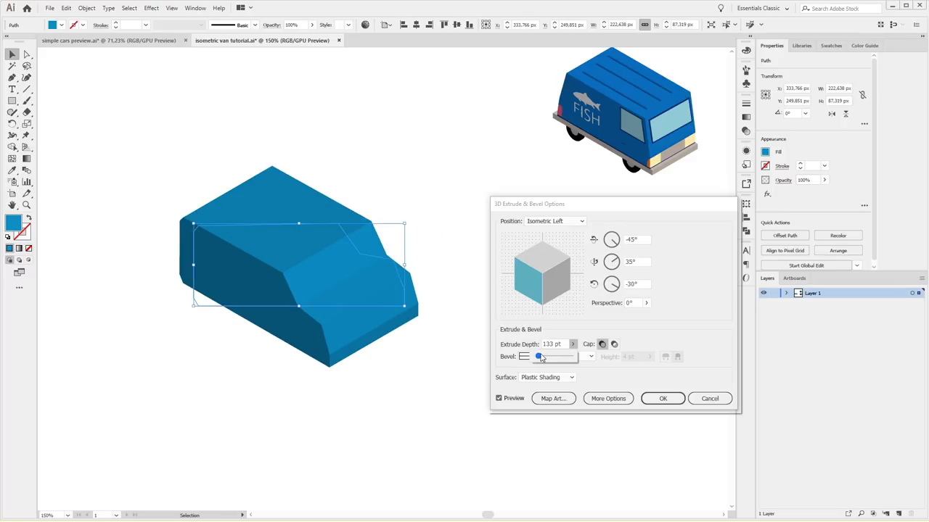
{"action": "left_click", "coordinate": [560, 343]}
{"action": "type", "text": "100"}
{"action": "key", "text": "Tab"}
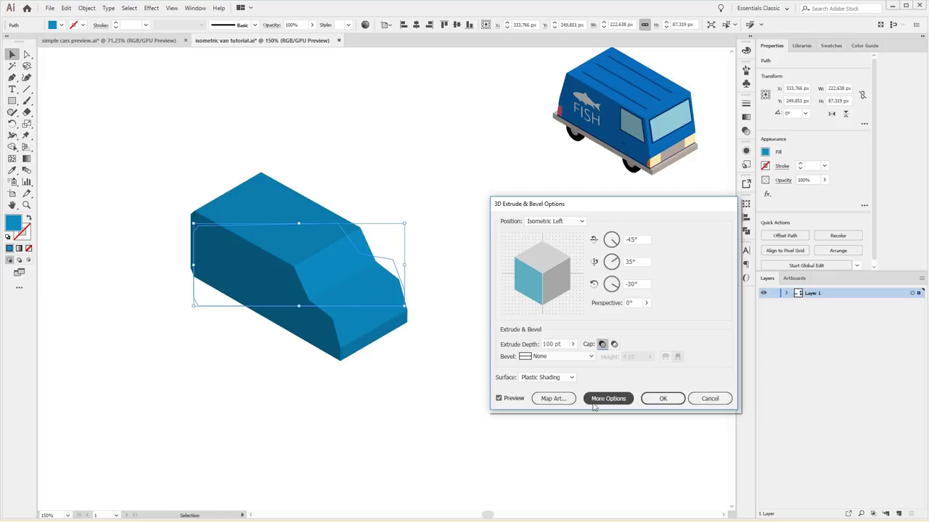
{"action": "left_click", "coordinate": [658, 399]}
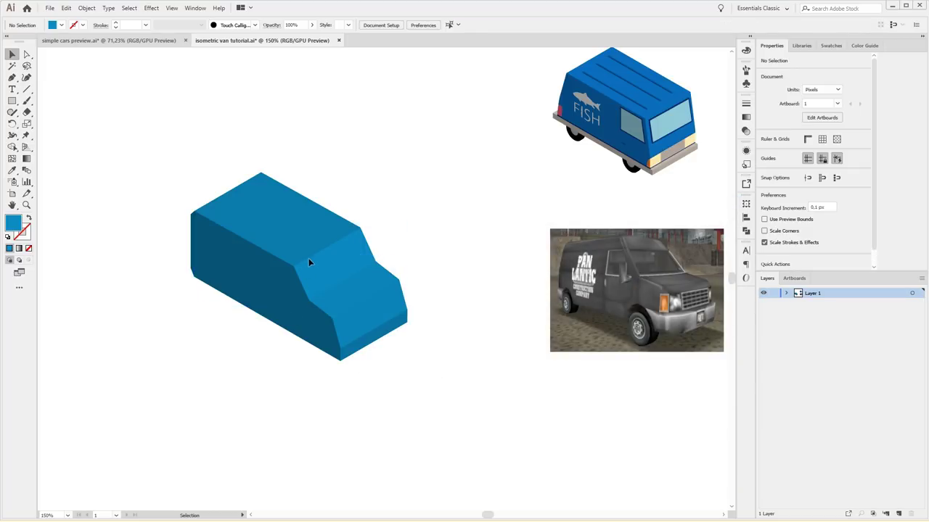
Undo the extrusion, group the flat van path with Ctrl+G, and reapply Extrude & Bevel to it
{"action": "key", "text": "a"}
{"action": "key", "text": "ctrl+z"}
{"action": "key", "text": "ctrl+z"}
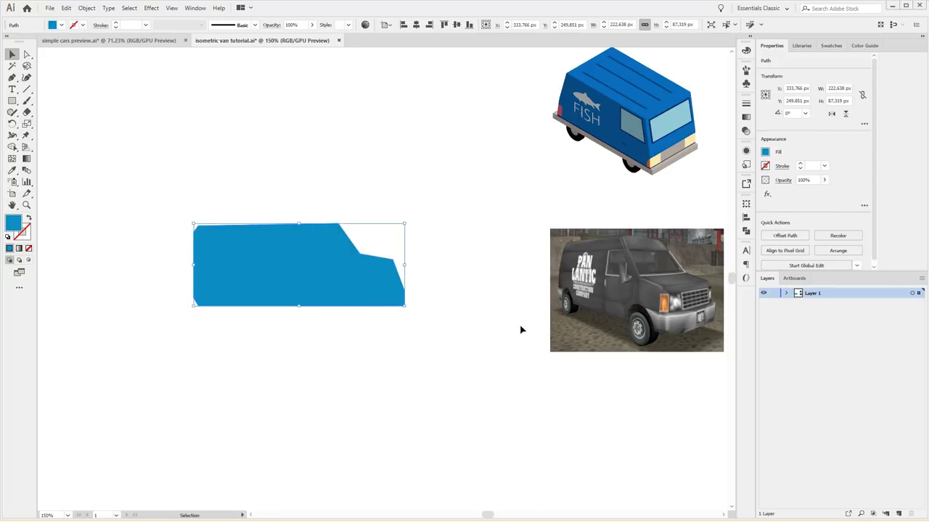
{"action": "left_click", "coordinate": [787, 293]}
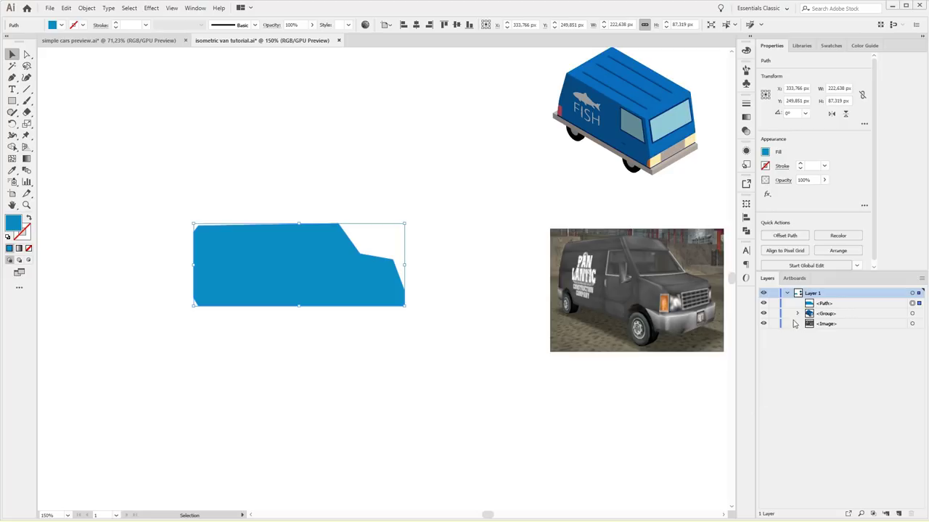
{"action": "key", "text": "ctrl+g"}
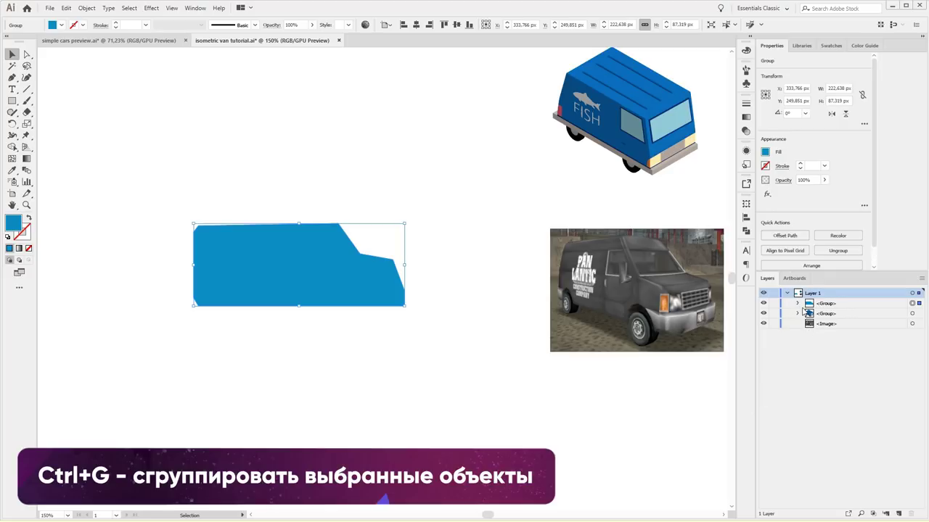
{"action": "left_click", "coordinate": [151, 8]}
{"action": "left_click", "coordinate": [171, 19]}
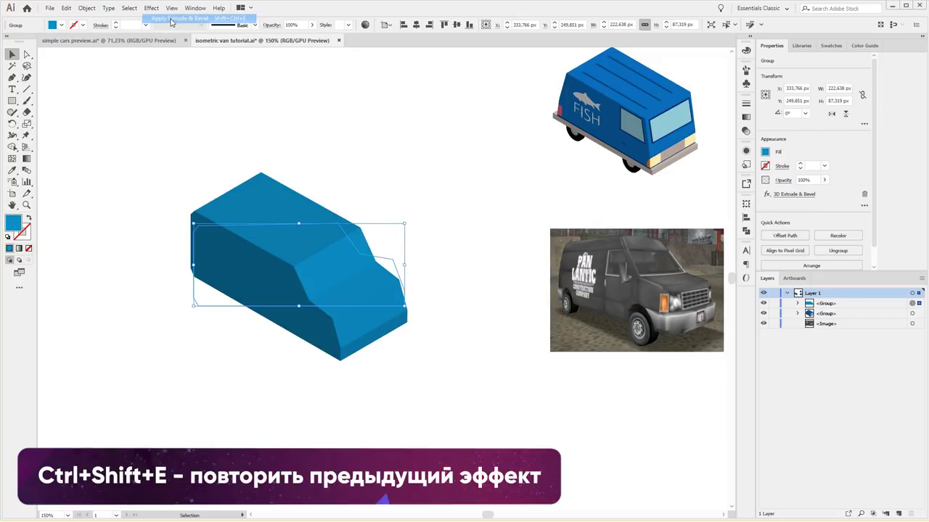
{"action": "left_click", "coordinate": [797, 304]}
{"action": "left_click", "coordinate": [385, 195]}
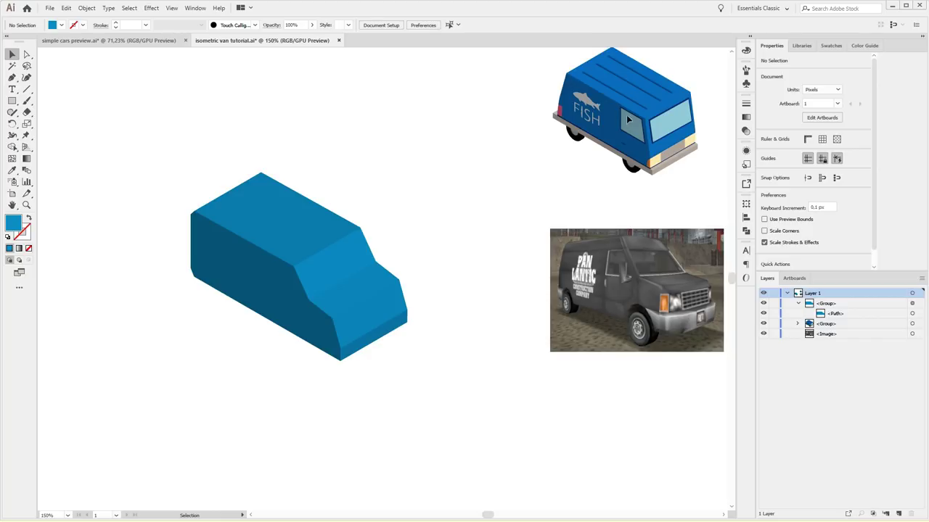
{"action": "key", "text": "a"}
{"action": "scroll", "coordinate": [632, 141], "scroll_direction": "up", "scroll_amount": 3}
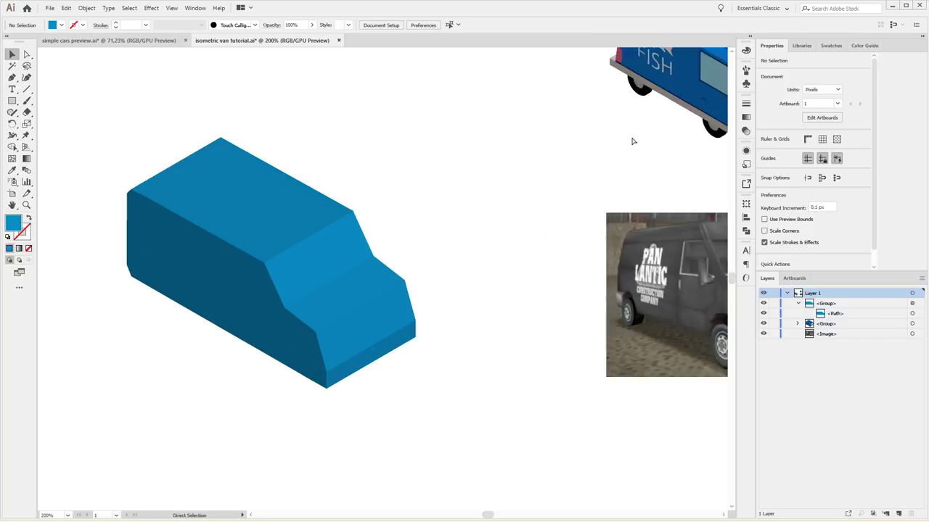
{"action": "mouse_move", "coordinate": [631, 139]}
{"action": "left_mouse_down"}
{"action": "mouse_move", "coordinate": [236, 371]}
{"action": "mouse_move", "coordinate": [283, 414]}
{"action": "left_mouse_up"}
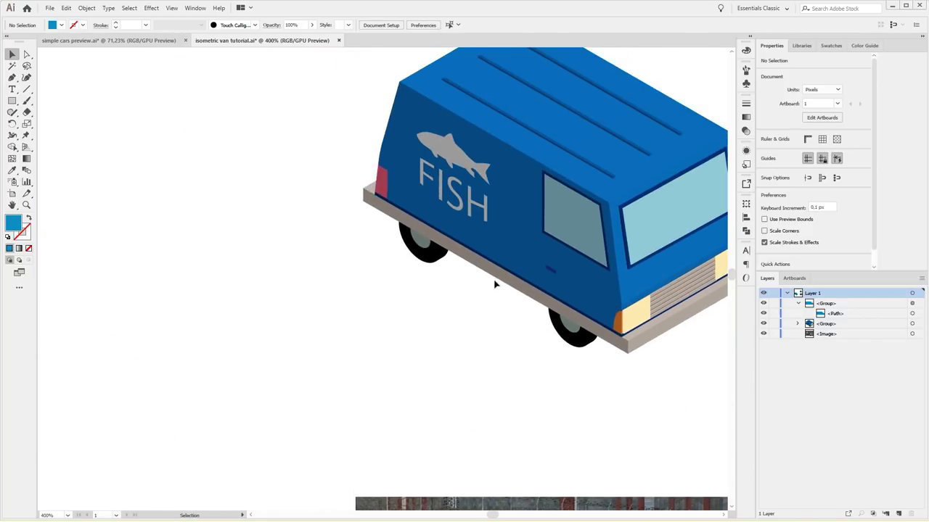
{"action": "left_click_drag", "start_coordinate": [450, 174], "coordinate": [466, 152]}
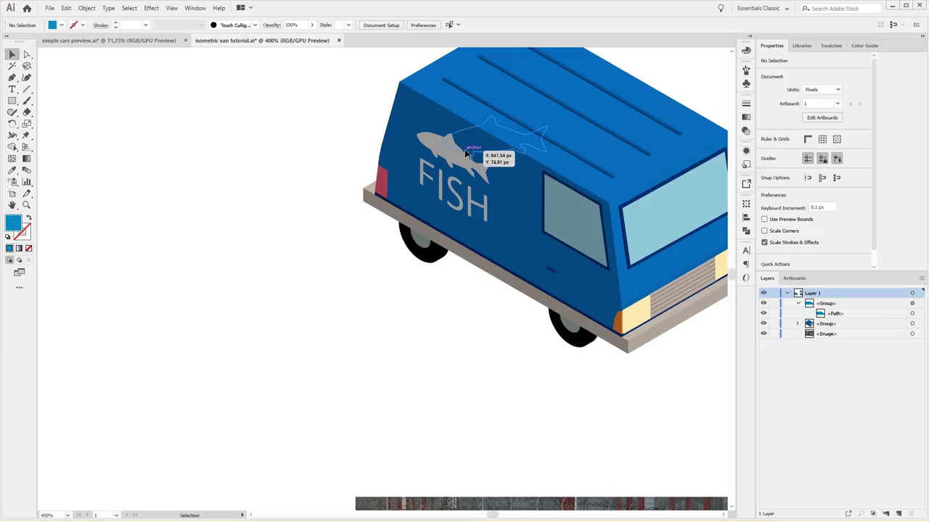
{"action": "left_click_drag", "start_coordinate": [197, 226], "coordinate": [644, 87]}
{"action": "mouse_move", "coordinate": [620, 227]}
{"action": "left_mouse_down"}
{"action": "mouse_move", "coordinate": [482, 244]}
{"action": "mouse_move", "coordinate": [326, 324]}
{"action": "mouse_move", "coordinate": [377, 273]}
{"action": "left_mouse_up"}
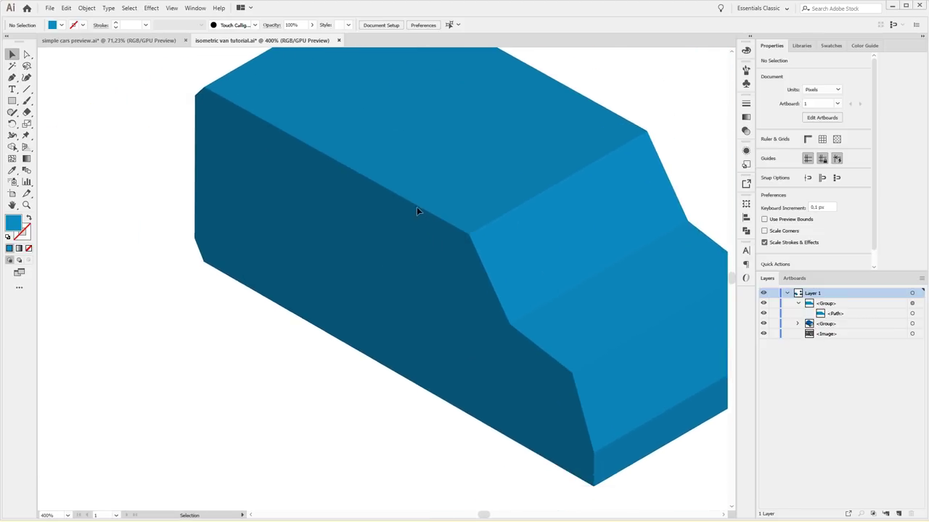
{"action": "left_click", "coordinate": [912, 306]}
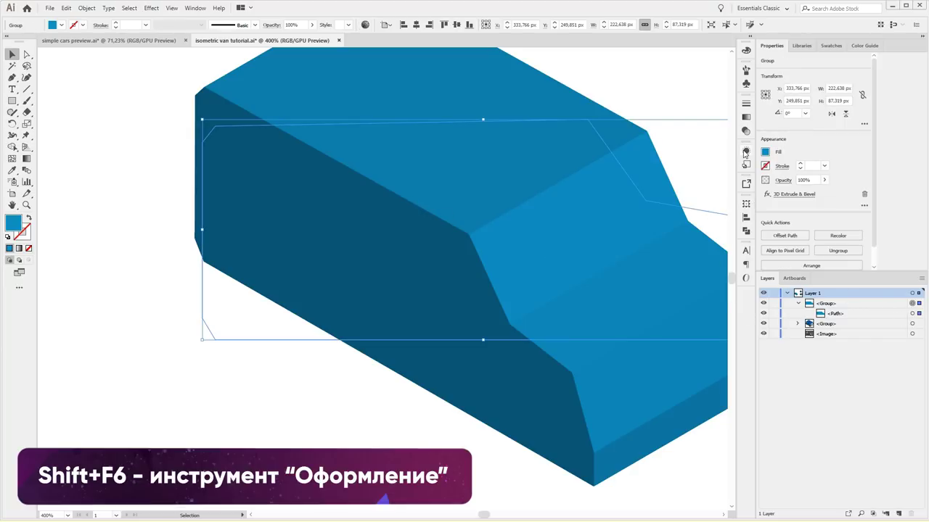
{"action": "left_click", "coordinate": [745, 152]}
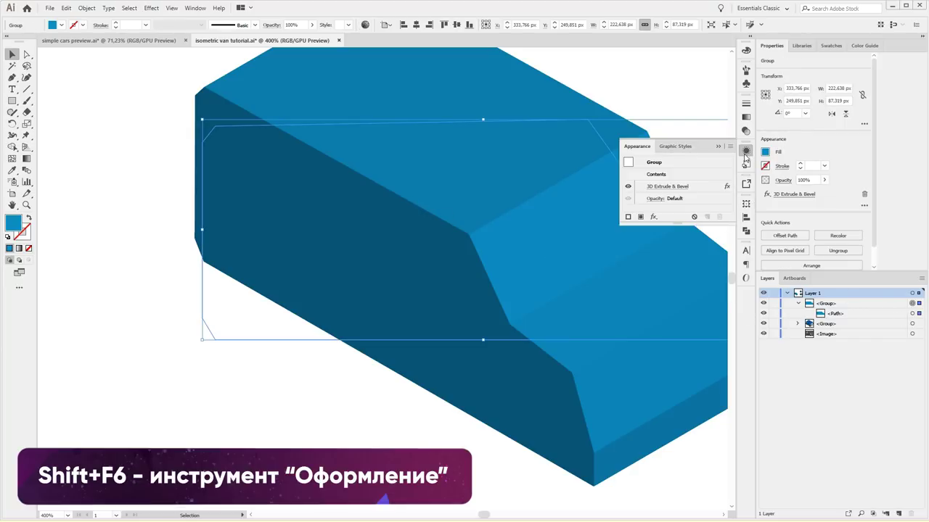
{"action": "left_click", "coordinate": [629, 189]}
{"action": "left_click_drag", "start_coordinate": [551, 190], "coordinate": [428, 229]}
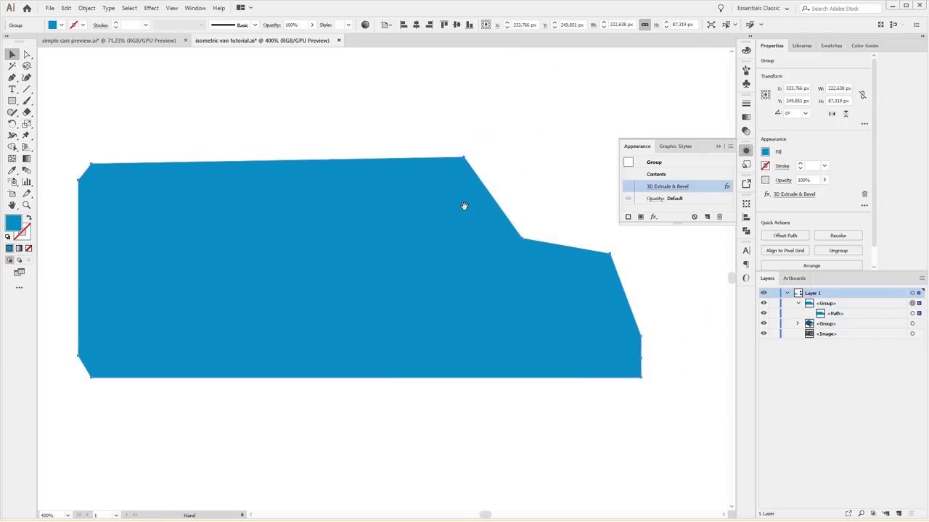
{"action": "left_click_drag", "start_coordinate": [528, 215], "coordinate": [481, 211]}
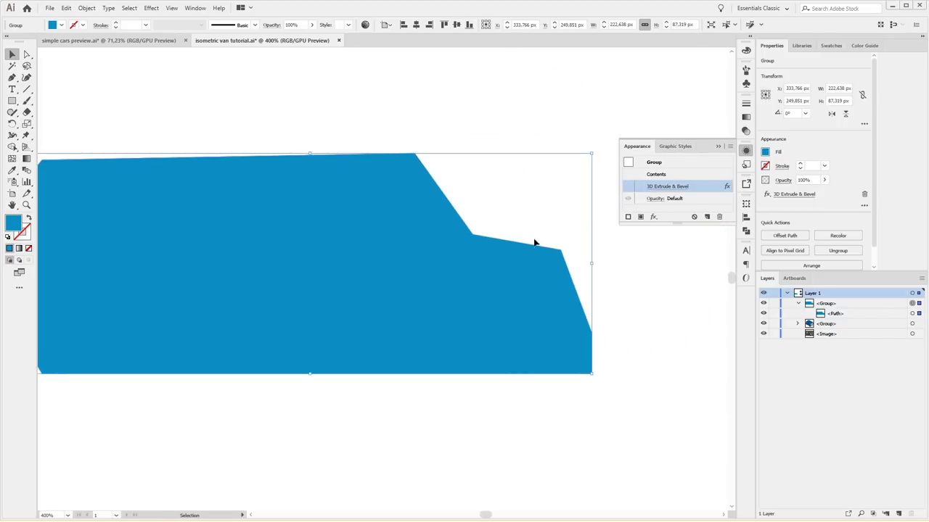
{"action": "left_click", "coordinate": [522, 222]}
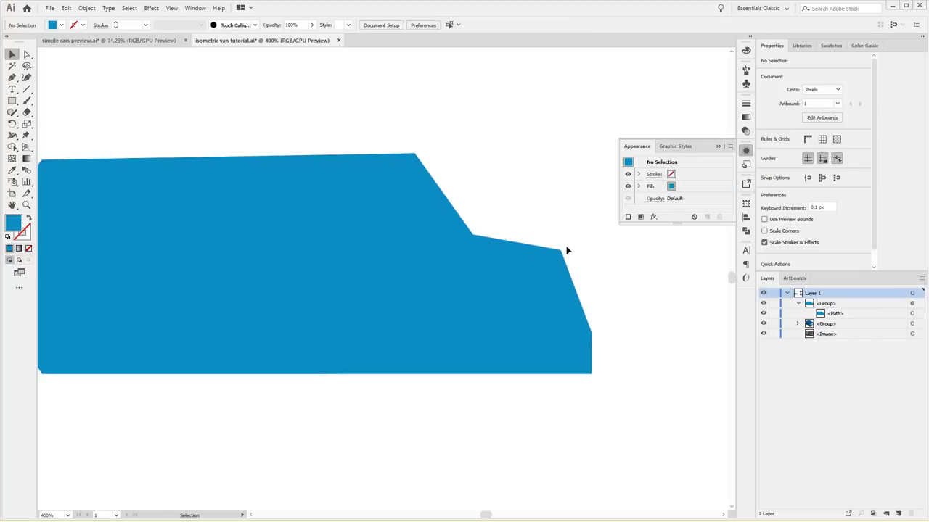
{"action": "key", "text": "ctrl+minus"}
{"action": "key", "text": "ctrl+minus"}
{"action": "key", "text": "ctrl+minus"}
{"action": "left_click_drag", "start_coordinate": [565, 246], "coordinate": [523, 249]}
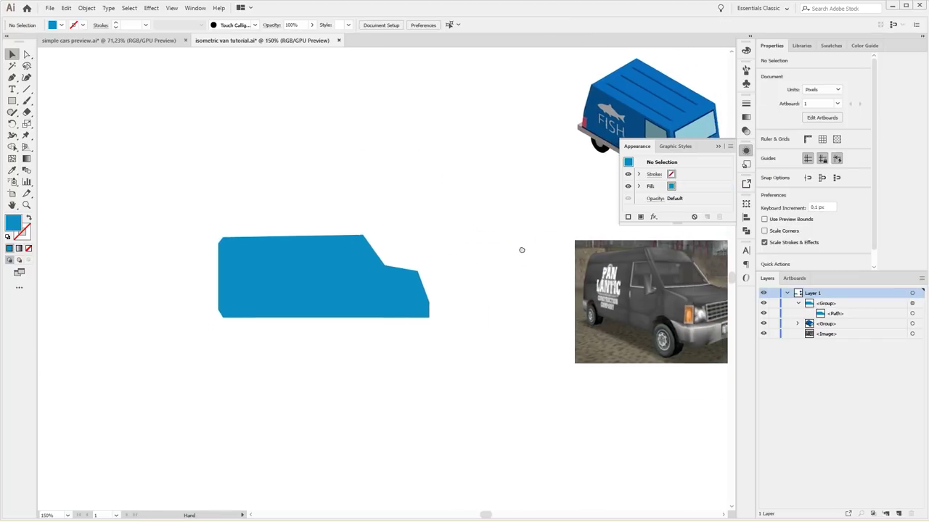
{"action": "left_click_drag", "start_coordinate": [631, 216], "coordinate": [587, 231]}
{"action": "left_click", "coordinate": [745, 153]}
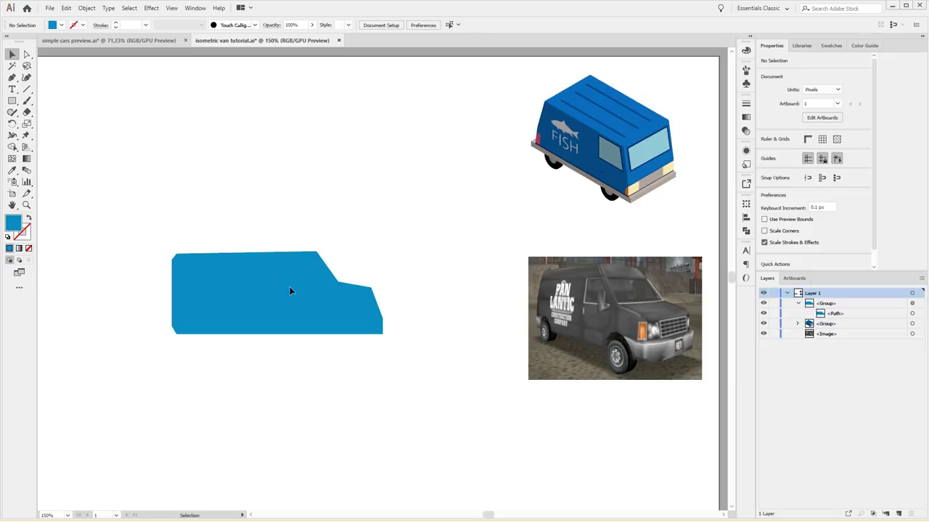
{"action": "key", "text": "a"}
{"action": "key", "text": "ctrl+plus"}
{"action": "key", "text": "ctrl+plus"}
{"action": "key", "text": "ctrl+plus"}
{"action": "key", "text": "ctrl+plus"}
{"action": "mouse_move", "coordinate": [469, 311]}
{"action": "left_mouse_down"}
{"action": "mouse_move", "coordinate": [197, 388]}
{"action": "mouse_move", "coordinate": [264, 355]}
{"action": "mouse_move", "coordinate": [68, 341]}
{"action": "mouse_move", "coordinate": [531, 139]}
{"action": "mouse_move", "coordinate": [510, 280]}
{"action": "mouse_move", "coordinate": [535, 291]}
{"action": "left_mouse_up"}
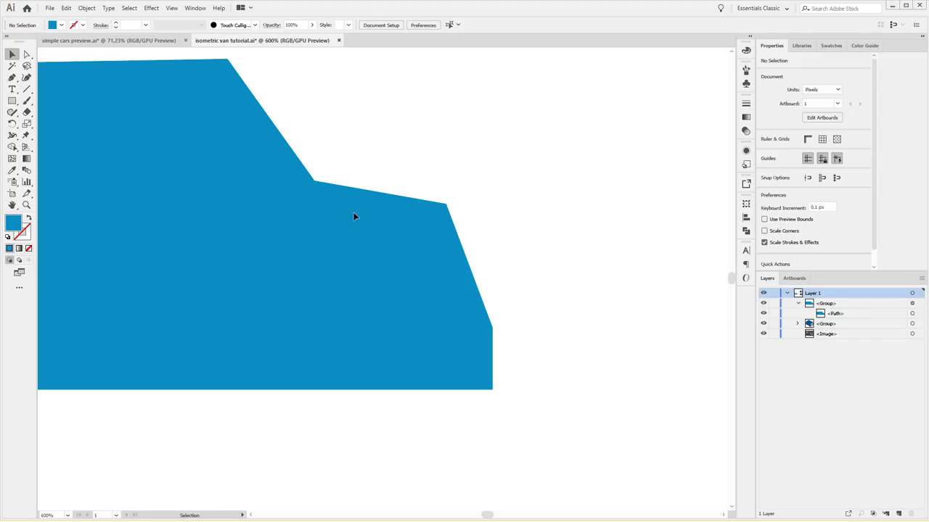
{"action": "mouse_move", "coordinate": [346, 189]}
{"action": "left_mouse_down"}
{"action": "mouse_move", "coordinate": [273, 338]}
{"action": "mouse_move", "coordinate": [172, 373]}
{"action": "mouse_move", "coordinate": [143, 301]}
{"action": "mouse_move", "coordinate": [120, 303]}
{"action": "left_mouse_up"}
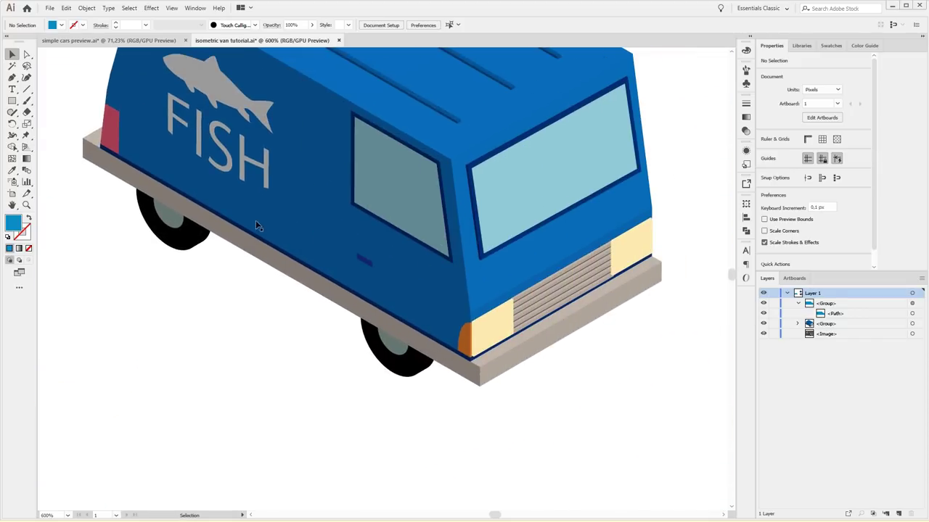
{"action": "left_click_drag", "start_coordinate": [241, 203], "coordinate": [418, 298]}
{"action": "mouse_move", "coordinate": [286, 396]}
{"action": "left_mouse_down"}
{"action": "mouse_move", "coordinate": [465, 334]}
{"action": "mouse_move", "coordinate": [442, 319]}
{"action": "mouse_move", "coordinate": [501, 262]}
{"action": "mouse_move", "coordinate": [459, 334]}
{"action": "left_mouse_up"}
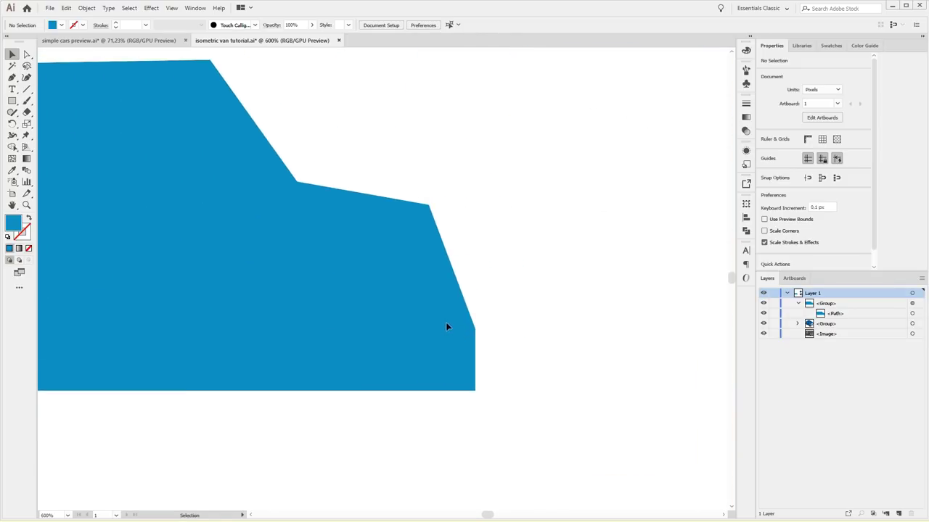
{"action": "double_click", "coordinate": [373, 197]}
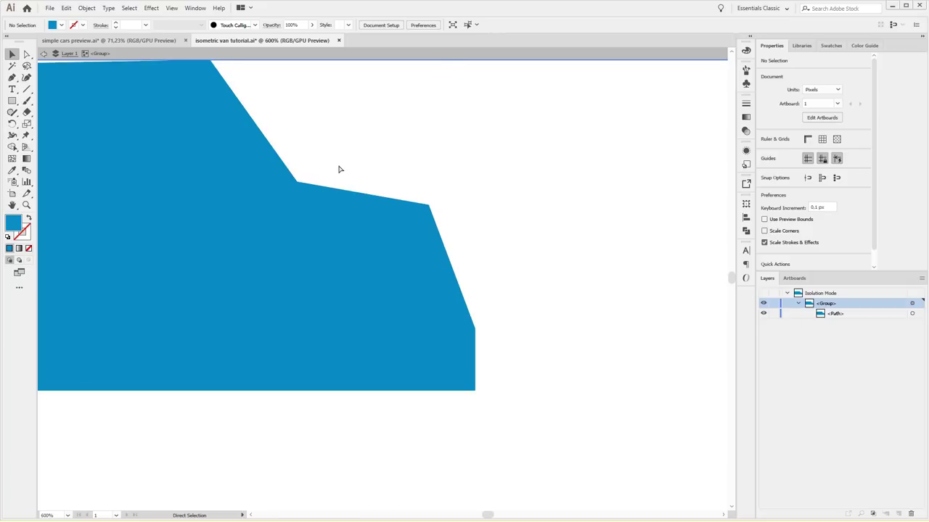
{"action": "key", "text": "ctrl+0"}
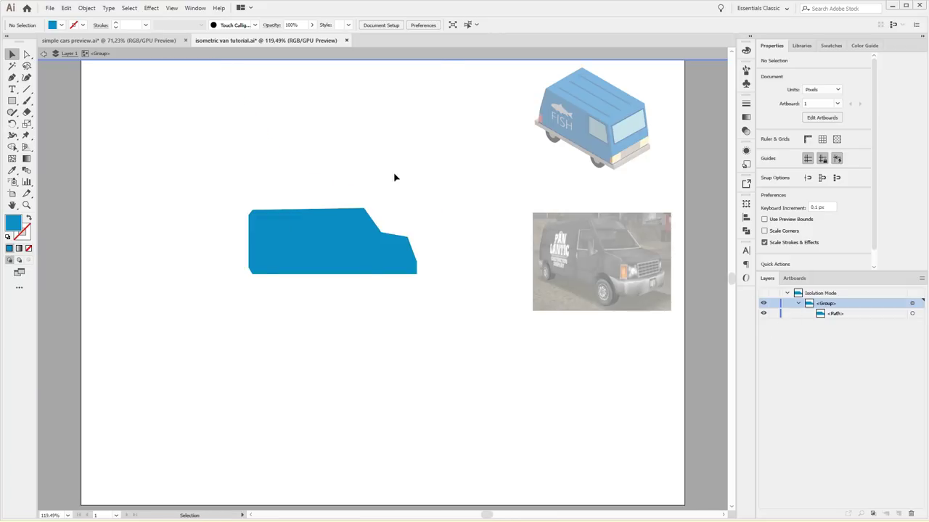
{"action": "left_click", "coordinate": [383, 233]}
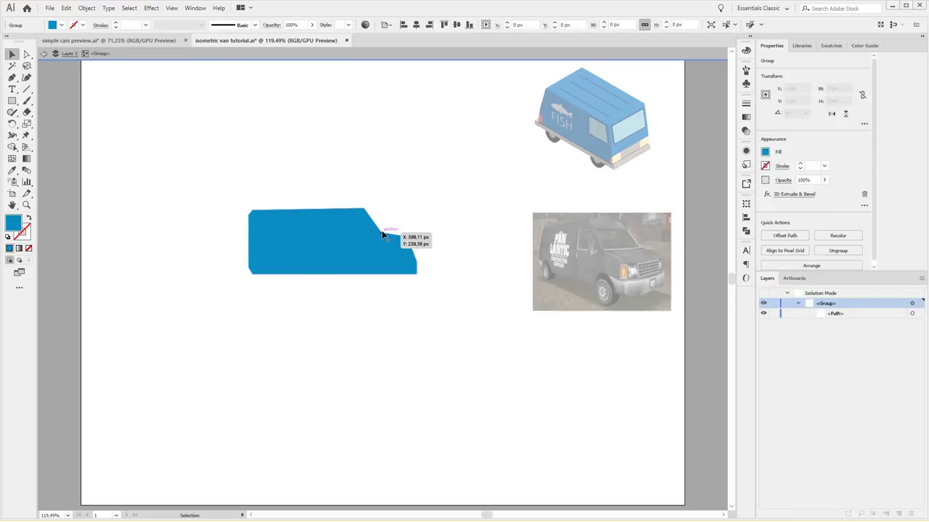
{"action": "left_click", "coordinate": [483, 270]}
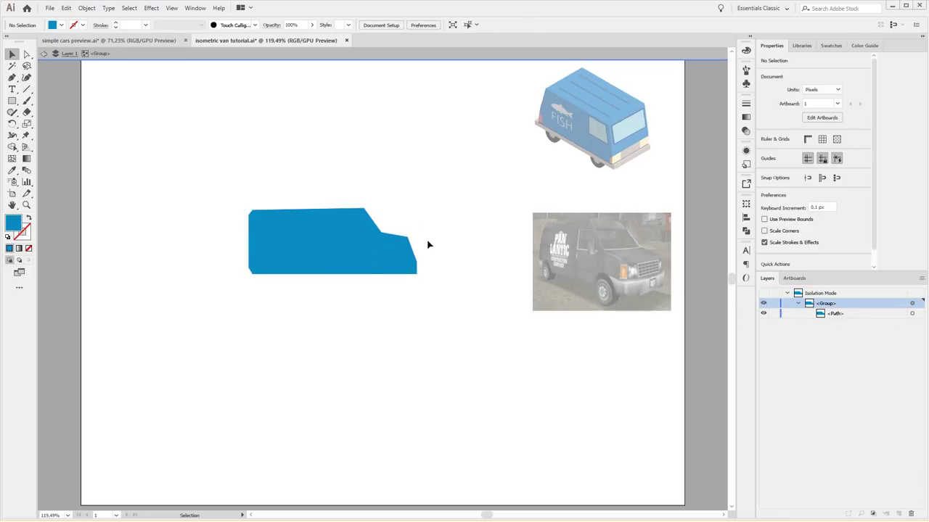
{"action": "double_click", "coordinate": [415, 218]}
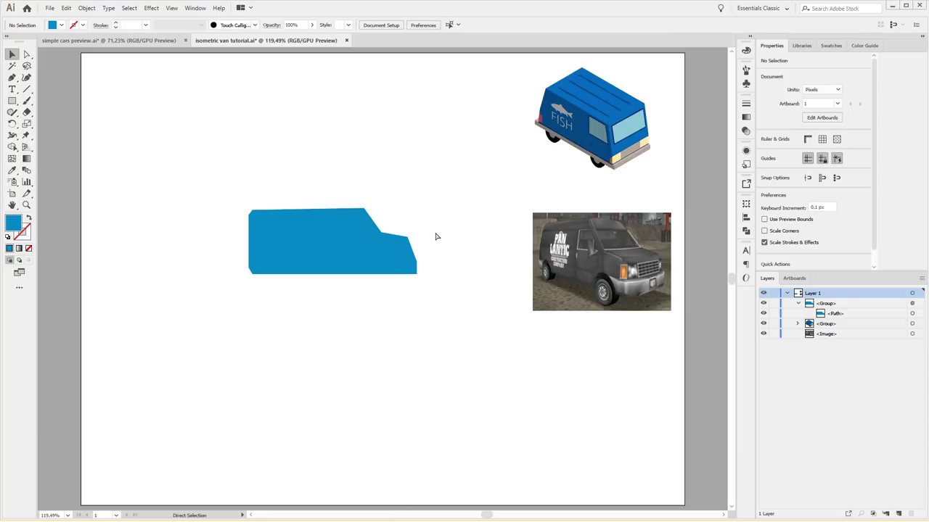
{"action": "key", "text": "ctrl+equal"}
{"action": "key", "text": "ctrl+equal"}
{"action": "key", "text": "ctrl+equal"}
{"action": "key", "text": "ctrl+equal"}
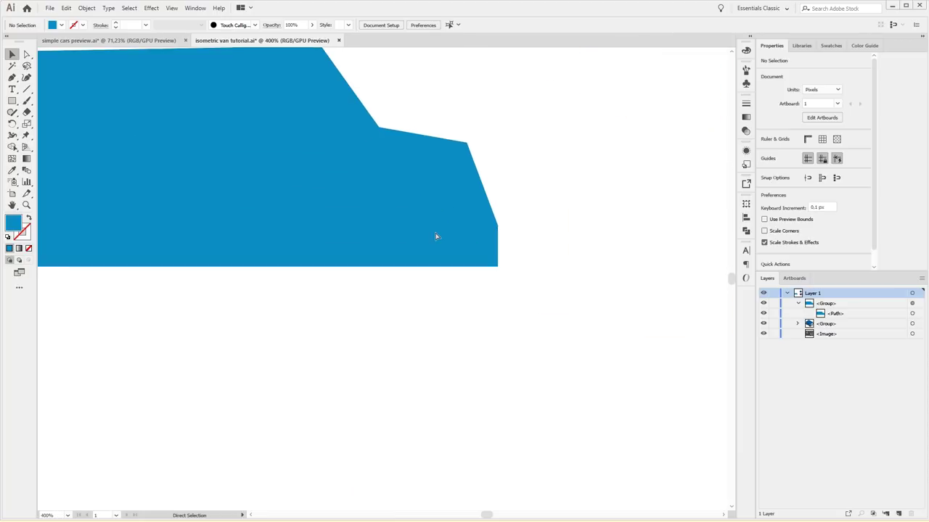
{"action": "key", "text": "ctrl+equal"}
{"action": "left_click_drag", "start_coordinate": [518, 196], "coordinate": [510, 300]}
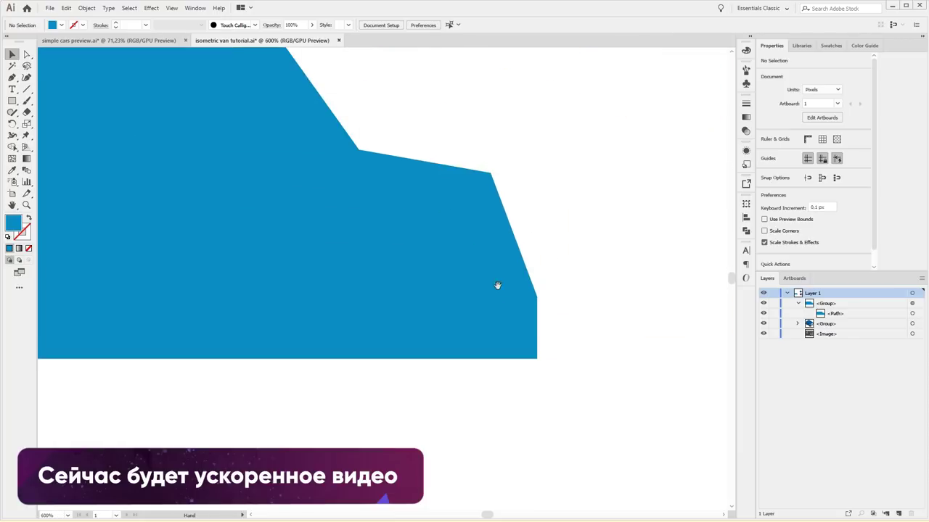
{"action": "double_click", "coordinate": [494, 280]}
Draw the grey front wheel arch with the Pen tool
{"action": "key", "text": "ctrl+equal"}
{"action": "key", "text": "p"}
{"action": "left_click_drag", "start_coordinate": [474, 297], "coordinate": [475, 303]}
{"action": "left_click", "coordinate": [593, 297]}
{"action": "left_click", "coordinate": [475, 297]}
{"action": "key", "text": "v"}
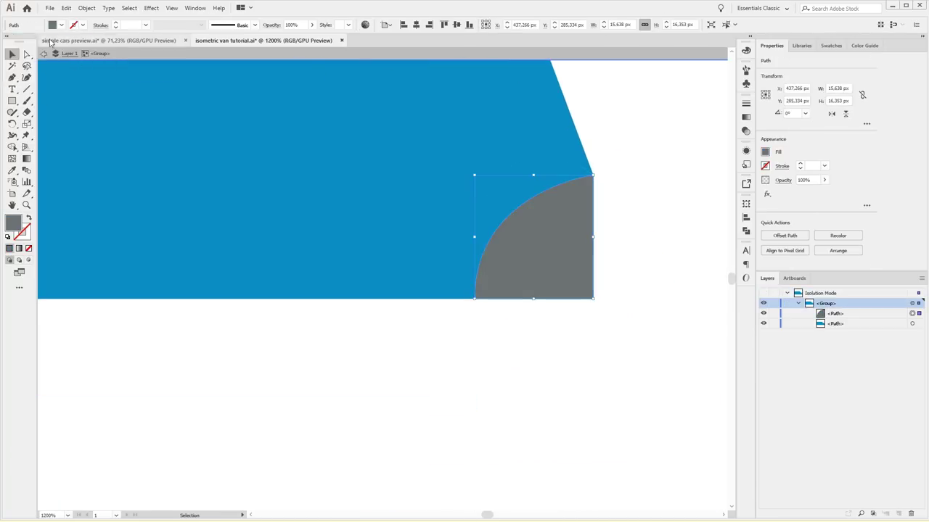
Copy the wheel arch to the van's rear and adjust its lower-left point
{"action": "key", "text": "ctrl+minus"}
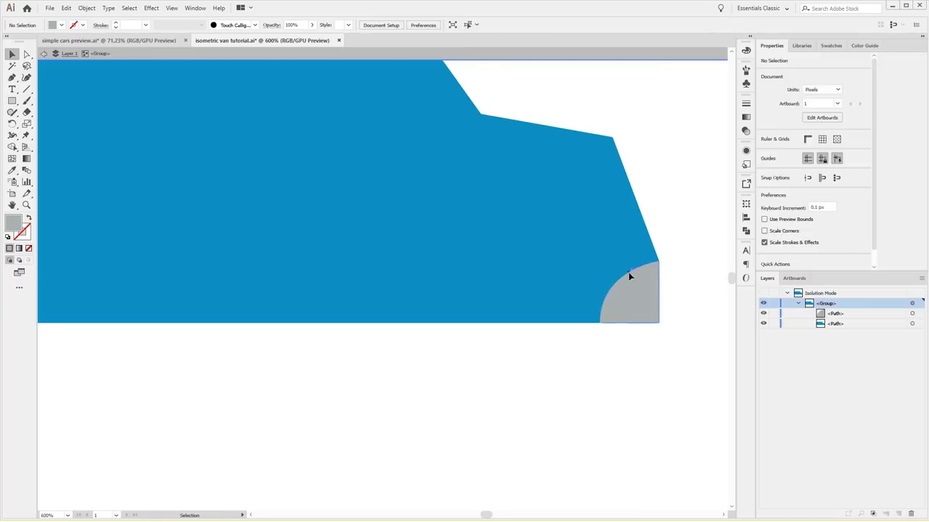
{"action": "left_click_drag", "start_coordinate": [628, 275], "coordinate": [134, 274]}
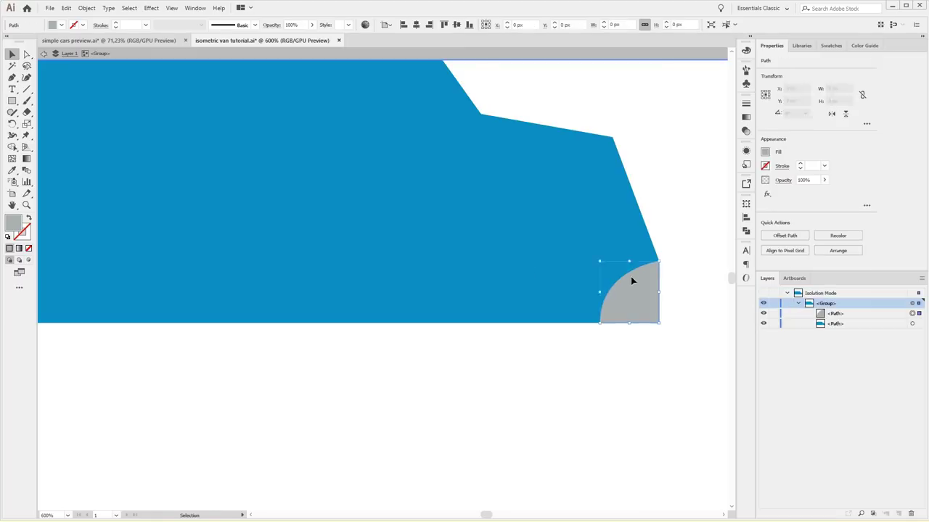
{"action": "left_click_drag", "start_coordinate": [170, 213], "coordinate": [589, 253]}
{"action": "left_click_drag", "start_coordinate": [566, 312], "coordinate": [218, 312]}
{"action": "key", "text": "ctrl+equal"}
{"action": "key", "text": "ctrl+equal"}
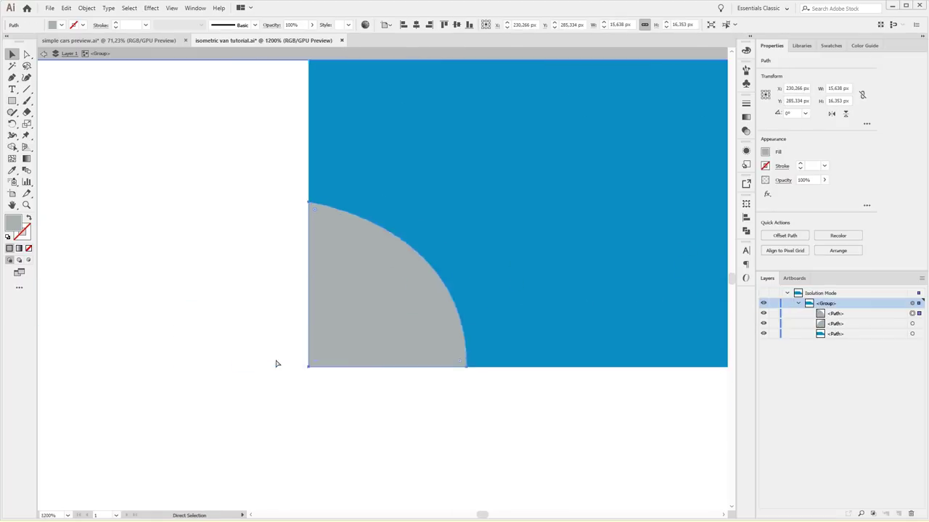
{"action": "key", "text": "ctrl+equal"}
{"action": "key", "text": "ctrl+equal"}
{"action": "key", "text": "ctrl+equal"}
{"action": "key", "text": "ctrl+y"}
{"action": "key", "text": "a"}
{"action": "left_click_drag", "start_coordinate": [222, 441], "coordinate": [304, 440]}
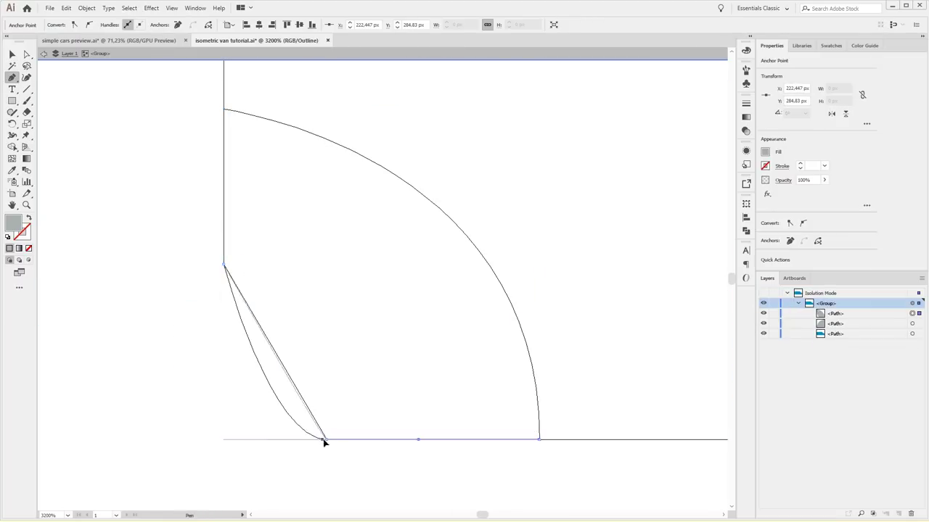
{"action": "key", "text": "ctrl+y"}
{"action": "key", "text": "ctrl+minus"}
{"action": "key", "text": "ctrl+minus"}
{"action": "key", "text": "ctrl+minus"}
{"action": "key", "text": "ctrl+minus"}
{"action": "key", "text": "ctrl+minus"}
Draw the red taillight strip at the rear edge
{"action": "key", "text": "p"}
{"action": "left_click", "coordinate": [242, 268]}
{"action": "left_click", "coordinate": [242, 336]}
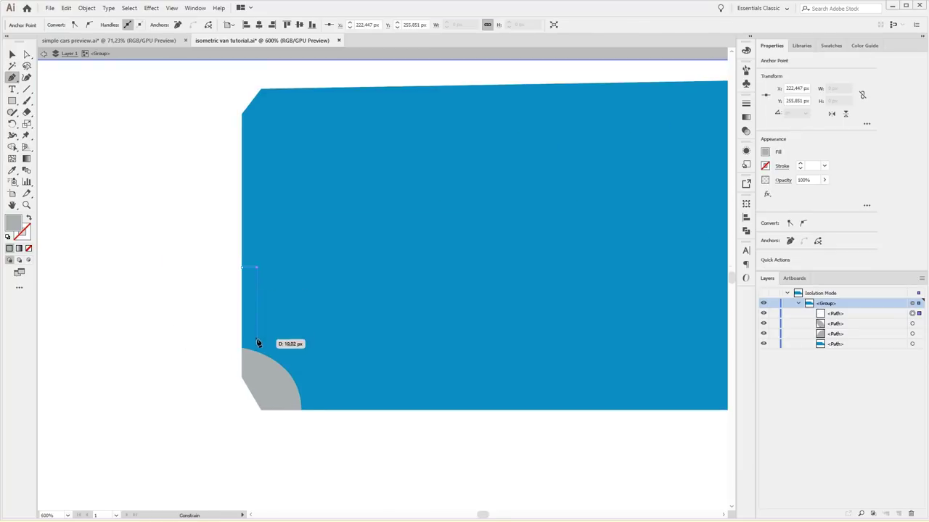
{"action": "left_click", "coordinate": [256, 335]}
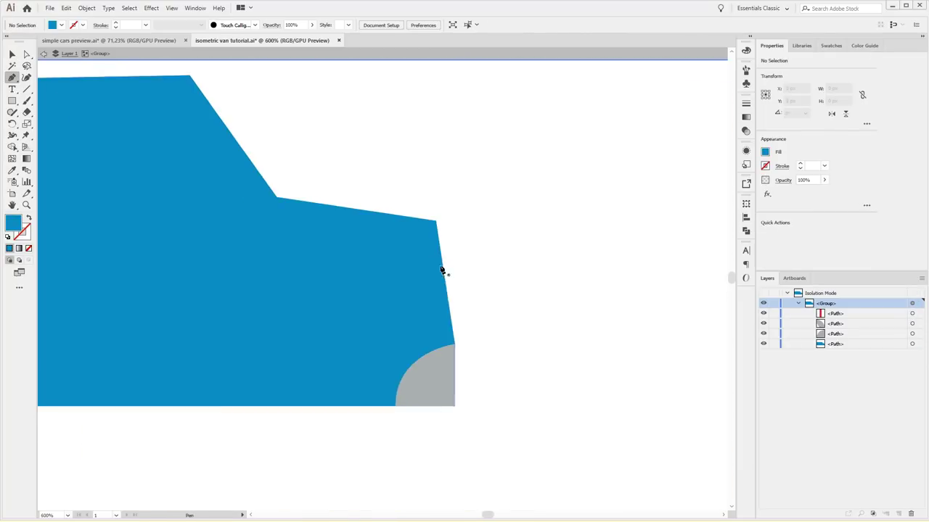
Draw the yellow headlight shape at the front edge
{"action": "left_click", "coordinate": [443, 265]}
{"action": "left_click", "coordinate": [428, 287]}
{"action": "left_click", "coordinate": [429, 340]}
{"action": "left_click", "coordinate": [453, 340]}
{"action": "left_click", "coordinate": [443, 266]}
{"action": "key", "text": "a"}
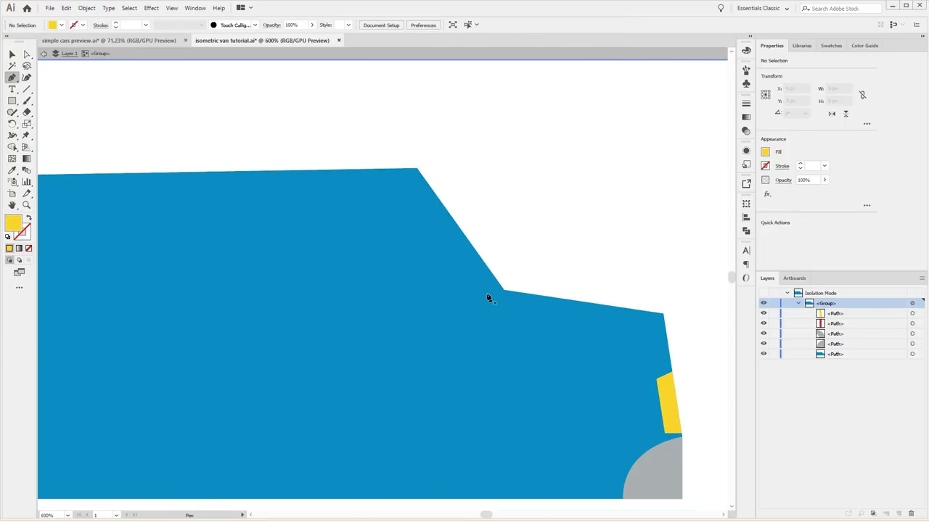
Draw the side window and sample the body's blue onto it
{"action": "left_click", "coordinate": [486, 293]}
{"action": "left_click", "coordinate": [410, 183]}
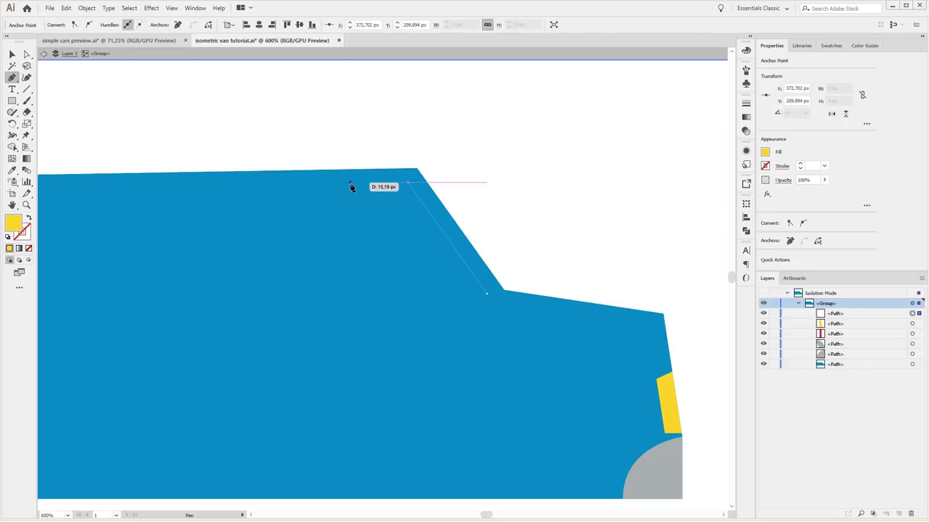
{"action": "left_click", "coordinate": [269, 183]}
{"action": "left_click", "coordinate": [269, 293]}
{"action": "left_click", "coordinate": [486, 293]}
{"action": "key", "text": "i"}
{"action": "left_click", "coordinate": [363, 363]}
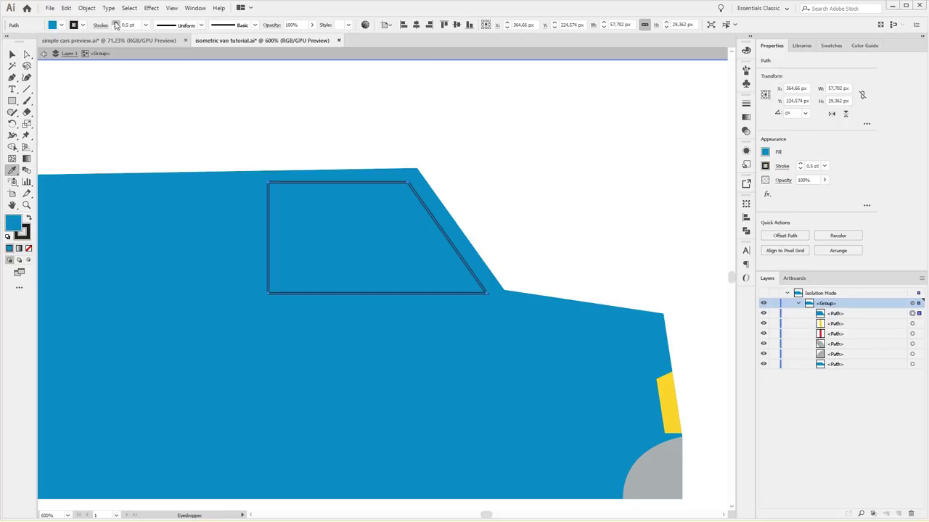
Give the window a dark blue outline and a light blue fill
{"action": "left_click", "coordinate": [82, 25]}
{"action": "double_click", "coordinate": [22, 231]}
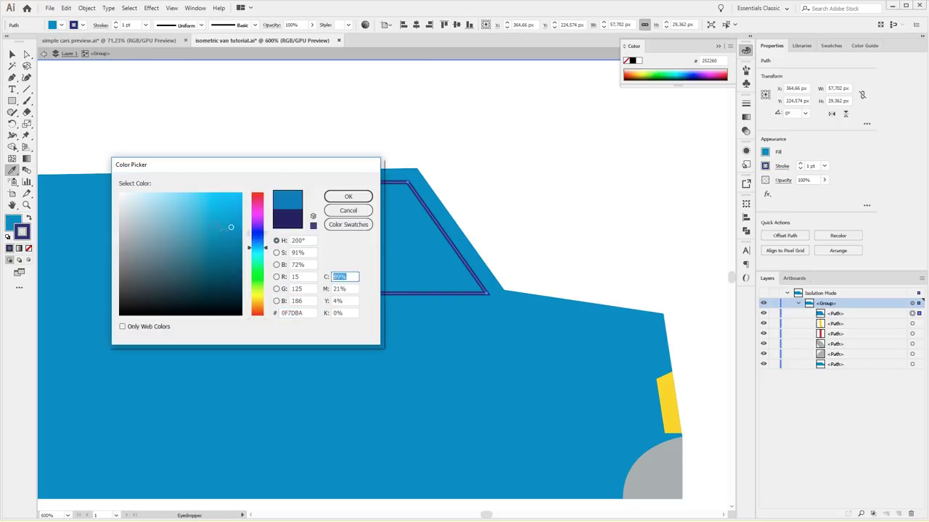
{"action": "left_click", "coordinate": [390, 194]}
{"action": "double_click", "coordinate": [13, 220]}
Exit Isolation Mode, collapse the van group in Layers, and select the group
{"action": "key", "text": "Return"}
{"action": "key", "text": "Escape"}
{"action": "key", "text": "ctrl+0"}
{"action": "key", "text": "ctrl+plus"}
{"action": "key", "text": "ctrl+plus"}
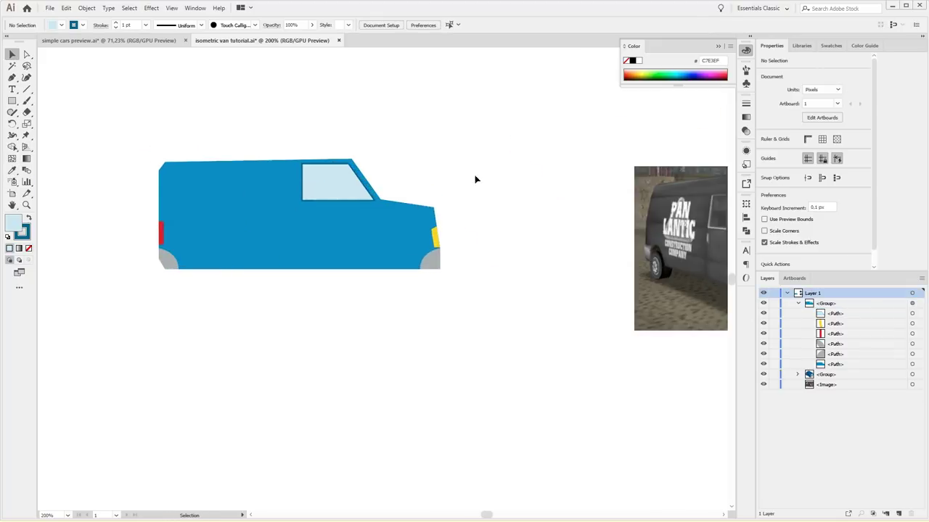
{"action": "key", "text": "ctrl+plus"}
{"action": "key", "text": "ctrl+plus"}
{"action": "key", "text": "a"}
{"action": "left_click", "coordinate": [912, 363]}
{"action": "left_click", "coordinate": [421, 175]}
{"action": "scroll", "coordinate": [421, 174], "scroll_direction": "down", "scroll_amount": 2}
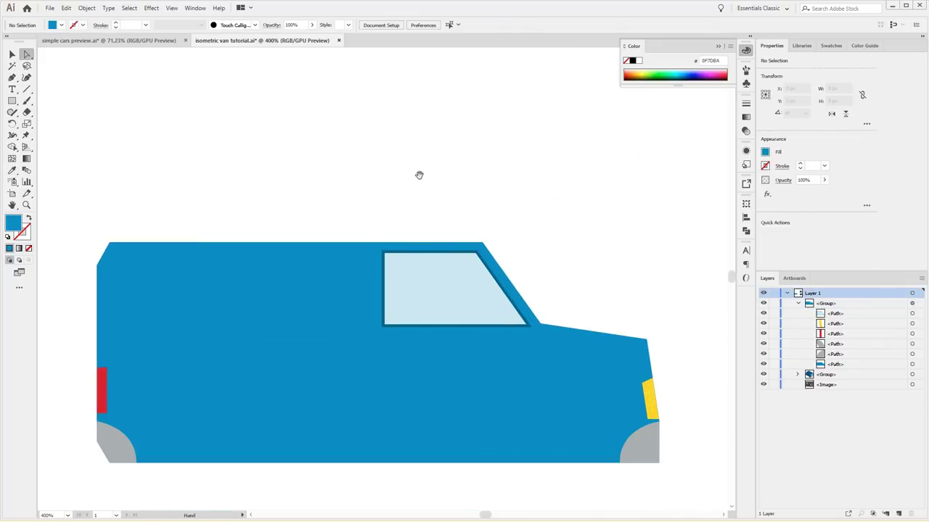
{"action": "key", "text": "v"}
{"action": "key", "text": "ctrl+minus"}
{"action": "key", "text": "ctrl+minus"}
{"action": "key", "text": "ctrl+minus"}
{"action": "key", "text": "ctrl+plus"}
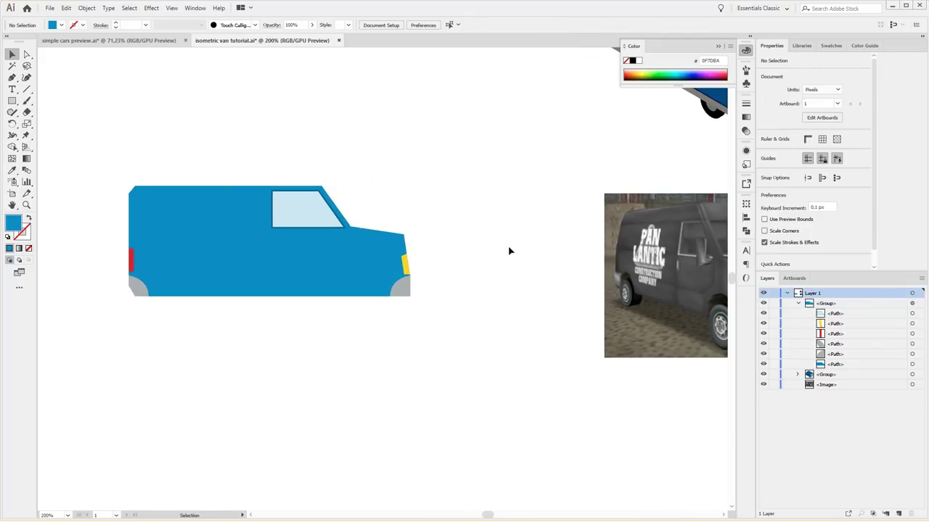
{"action": "left_click", "coordinate": [797, 304]}
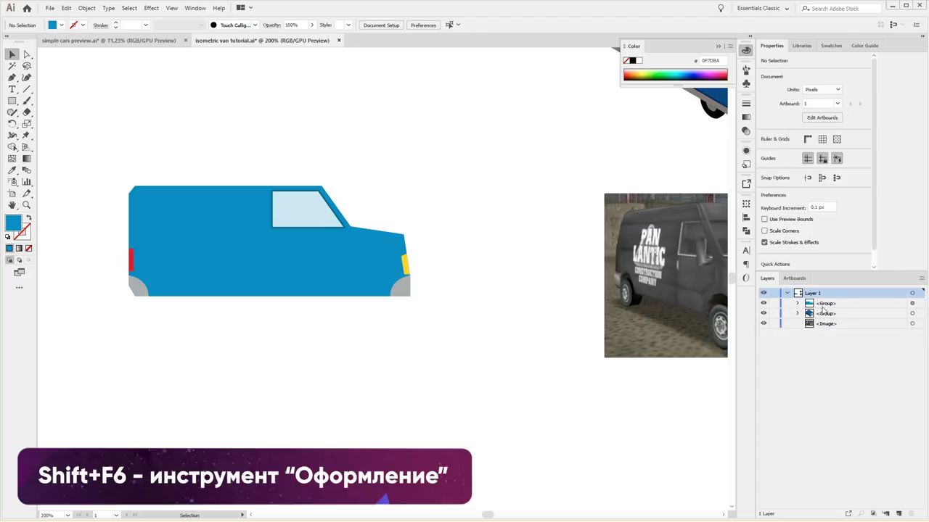
{"action": "left_click", "coordinate": [912, 304]}
Re-enable the van's 3D extrusion in the Appearance panel and review the whole van
{"action": "key", "text": "shift+F6"}
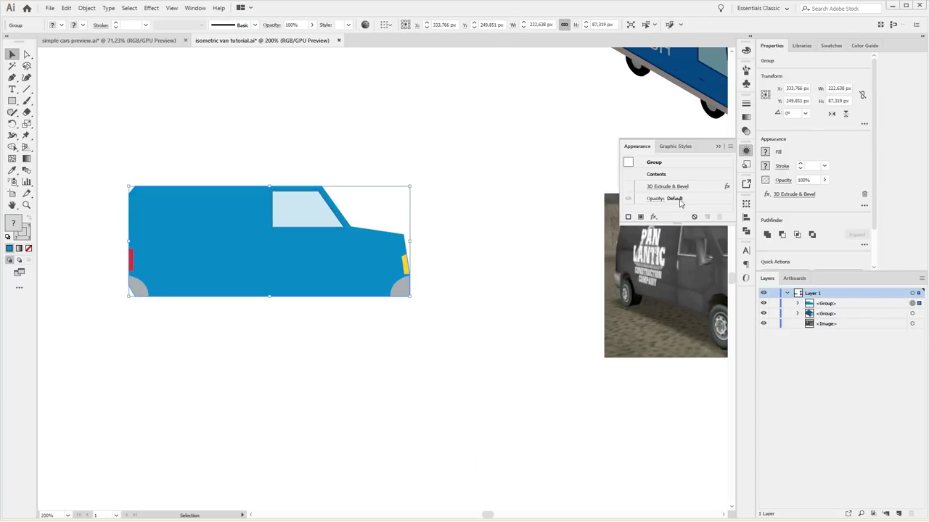
{"action": "left_click", "coordinate": [627, 187]}
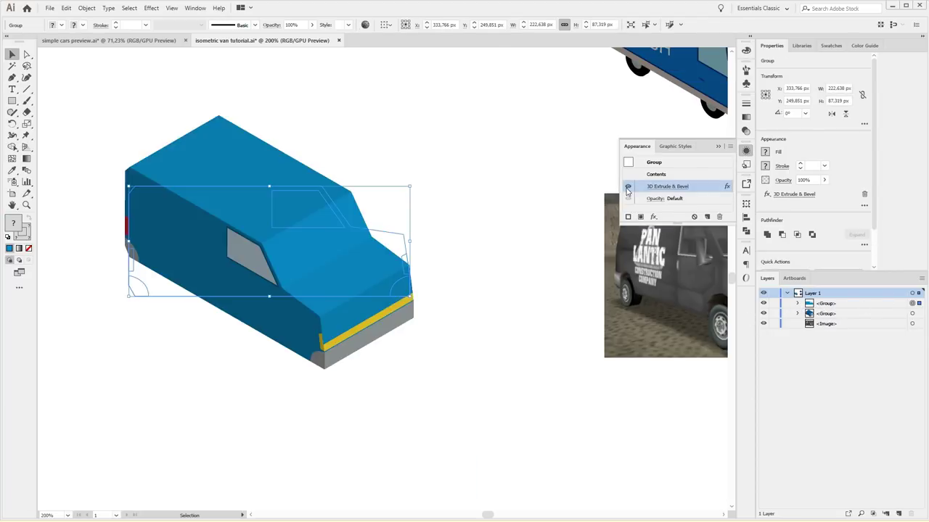
{"action": "left_click", "coordinate": [430, 198]}
{"action": "mouse_move", "coordinate": [383, 232]}
{"action": "left_mouse_down"}
{"action": "mouse_move", "coordinate": [269, 241]}
{"action": "mouse_move", "coordinate": [338, 215]}
{"action": "left_mouse_up"}
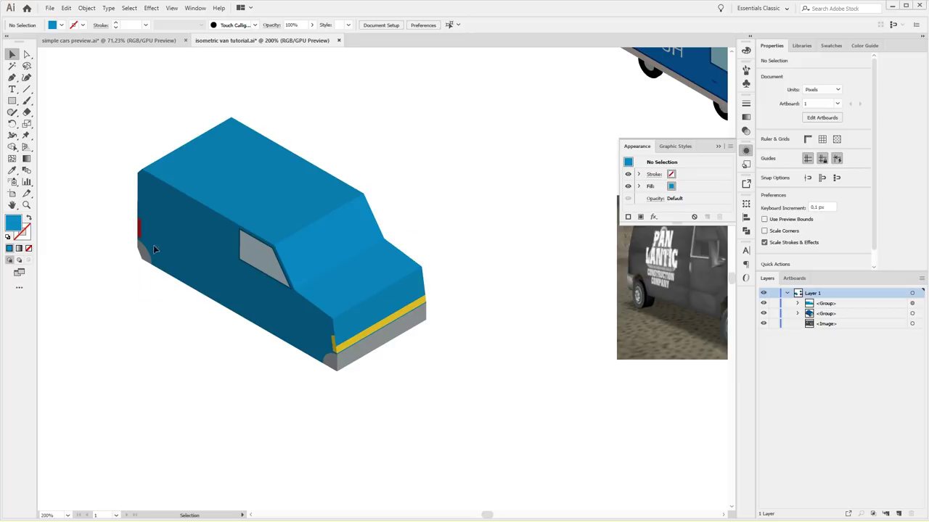
{"action": "scroll", "coordinate": [229, 291], "scroll_direction": "right", "scroll_amount": 4}
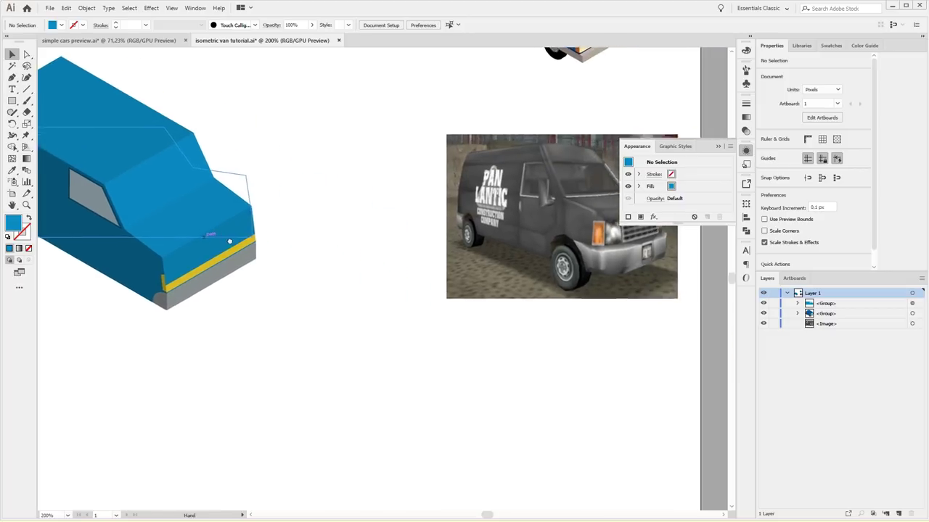
{"action": "mouse_move", "coordinate": [330, 300]}
{"action": "left_mouse_down"}
{"action": "mouse_move", "coordinate": [282, 326]}
{"action": "mouse_move", "coordinate": [376, 315]}
{"action": "mouse_move", "coordinate": [316, 342]}
{"action": "left_mouse_up"}
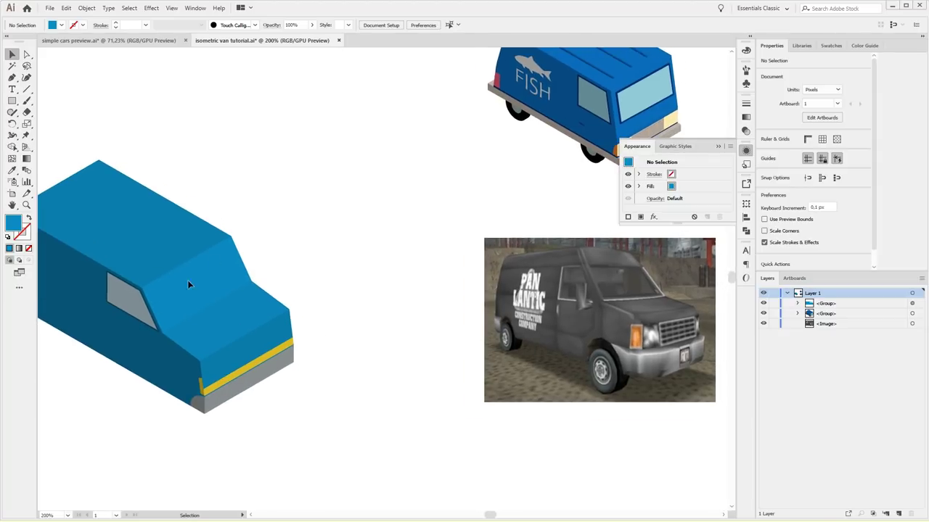
{"action": "mouse_move", "coordinate": [286, 294]}
{"action": "left_mouse_down"}
{"action": "mouse_move", "coordinate": [346, 260]}
{"action": "mouse_move", "coordinate": [334, 237]}
{"action": "mouse_move", "coordinate": [349, 231]}
{"action": "mouse_move", "coordinate": [383, 254]}
{"action": "mouse_move", "coordinate": [319, 303]}
{"action": "mouse_move", "coordinate": [357, 293]}
{"action": "mouse_move", "coordinate": [418, 244]}
{"action": "left_mouse_up"}
Close the Appearance panel and zoom in on the cab's windshield front
{"action": "left_click", "coordinate": [747, 150]}
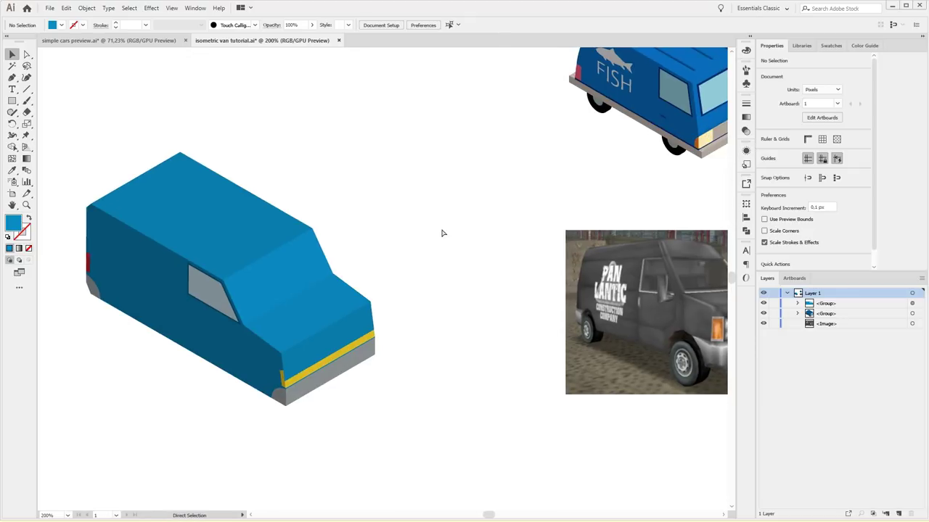
{"action": "key", "text": "ctrl+plus"}
{"action": "mouse_move", "coordinate": [336, 207]}
{"action": "left_mouse_down"}
{"action": "mouse_move", "coordinate": [532, 168]}
{"action": "mouse_move", "coordinate": [520, 182]}
{"action": "left_mouse_up"}
{"action": "key", "text": "ctrl+plus"}
{"action": "key", "text": "p"}
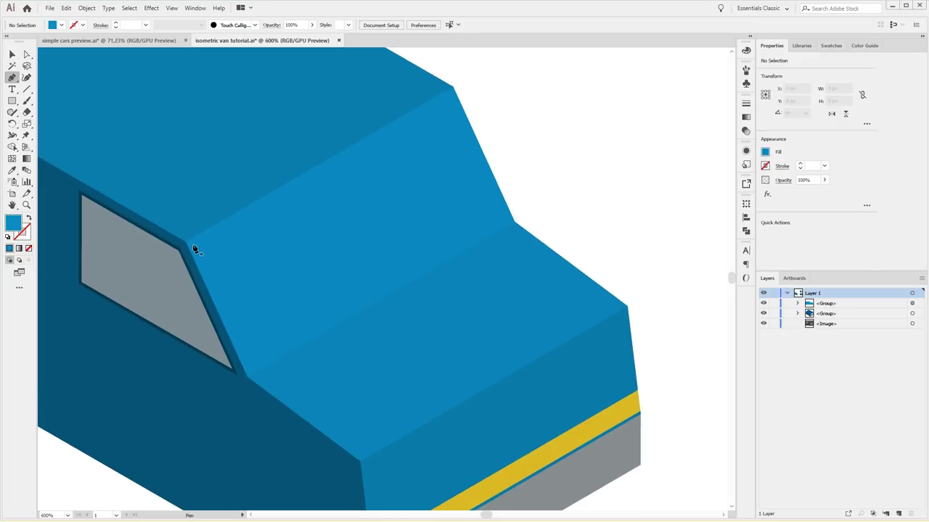
Draw a closed four-corner windshield shape across the cab front with the Pen tool
{"action": "left_click", "coordinate": [192, 247]}
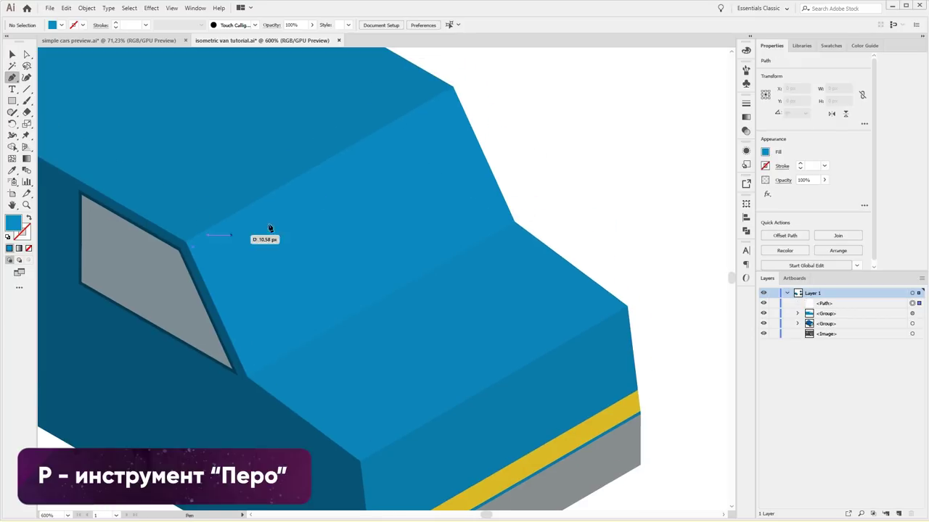
{"action": "left_click", "coordinate": [451, 102]}
{"action": "left_click", "coordinate": [504, 219]}
{"action": "left_click", "coordinate": [250, 369]}
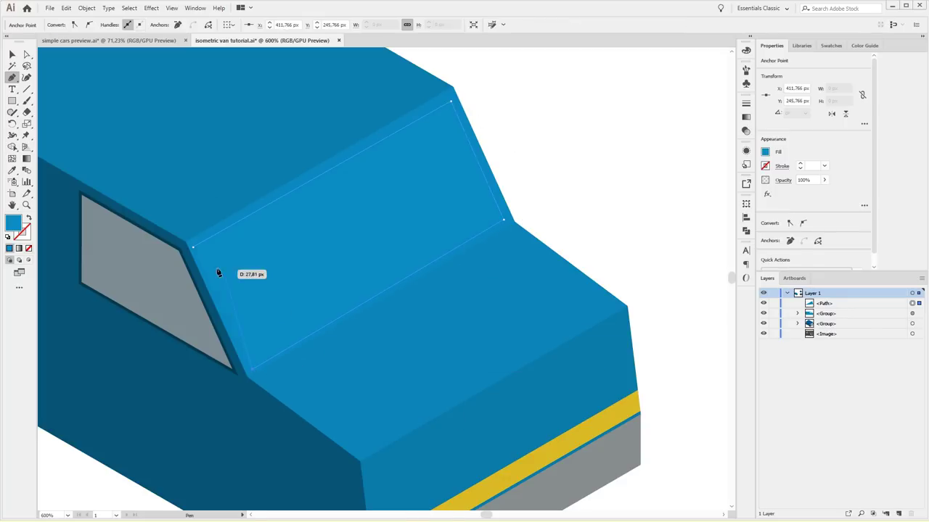
{"action": "left_click", "coordinate": [193, 247]}
{"action": "key", "text": "v"}
{"action": "key", "text": "ctrl+shift+a"}
{"action": "left_click", "coordinate": [211, 238]}
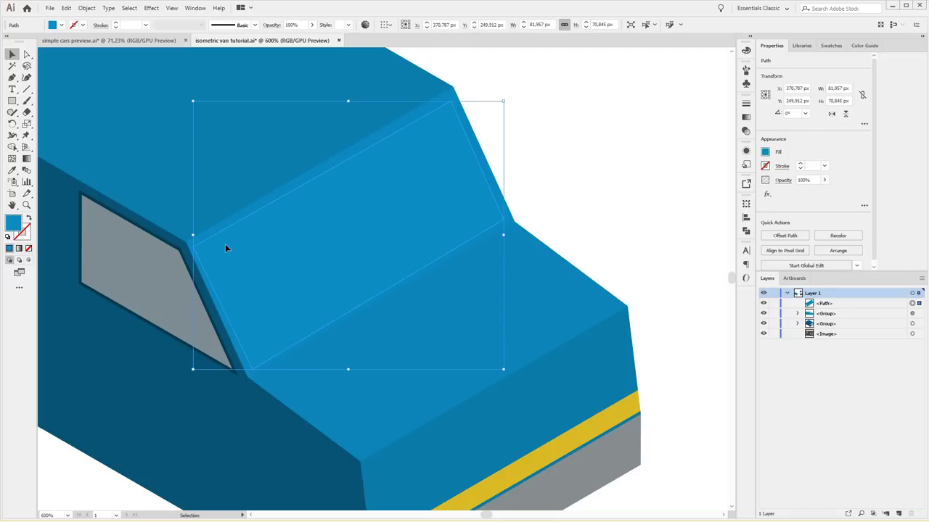
Give the windshield the light-blue window path's style via a pasted copy and Eyedropper, then delete the copy
{"action": "left_click", "coordinate": [798, 314]}
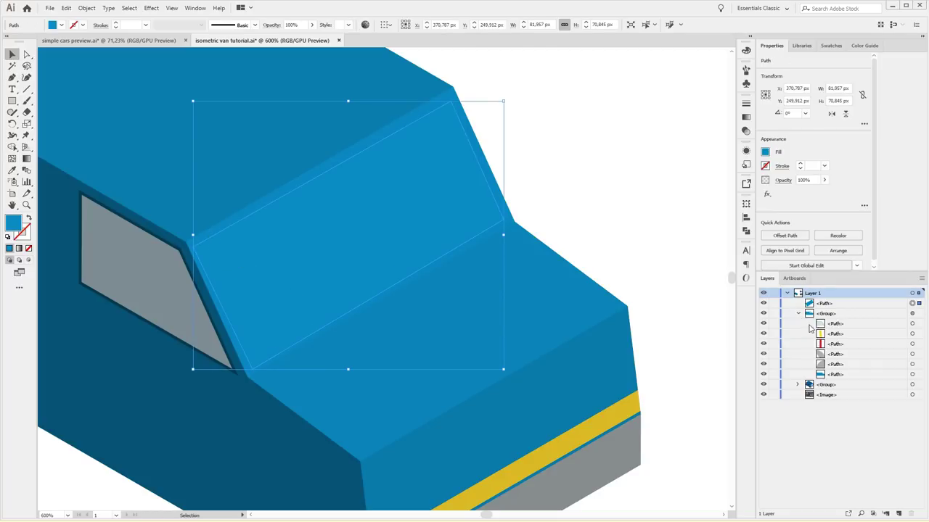
{"action": "key", "text": "i"}
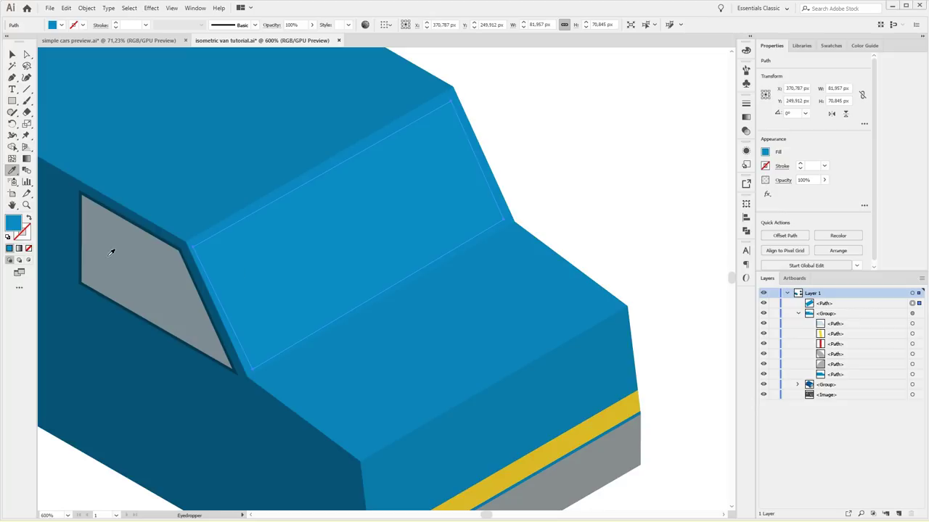
{"action": "left_click", "coordinate": [845, 326]}
{"action": "left_click", "coordinate": [913, 324]}
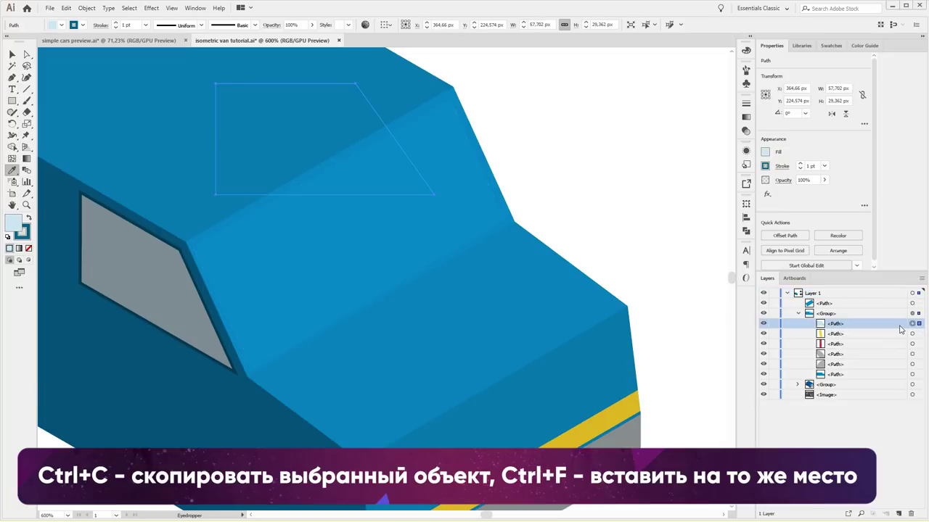
{"action": "key", "text": "ctrl+c"}
{"action": "key", "text": "ctrl+f"}
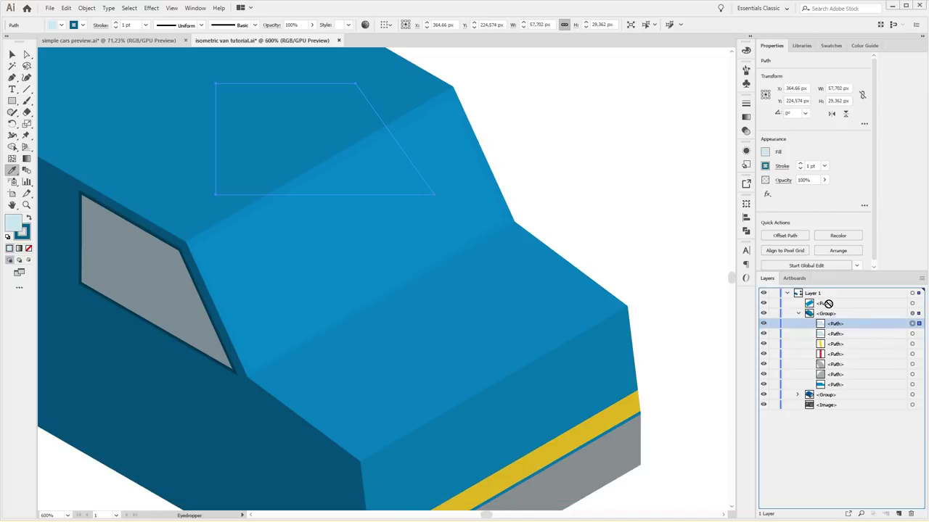
{"action": "left_click_drag", "start_coordinate": [828, 311], "coordinate": [829, 309]}
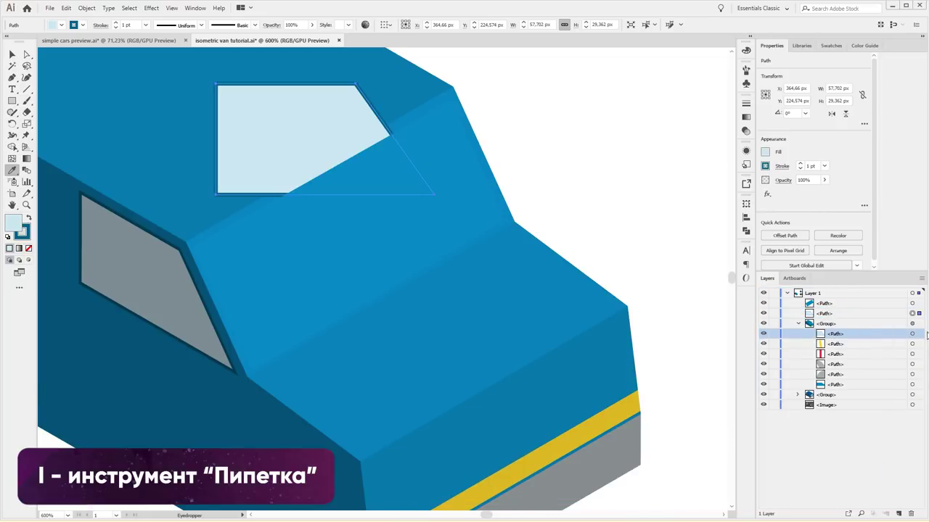
{"action": "left_click", "coordinate": [912, 303]}
{"action": "left_click", "coordinate": [288, 120]}
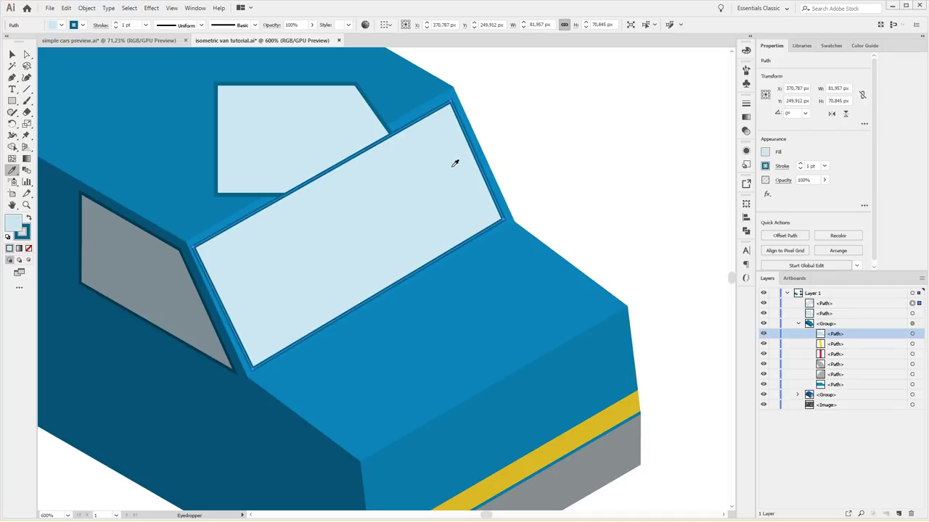
{"action": "key", "text": "v"}
{"action": "left_click", "coordinate": [353, 90]}
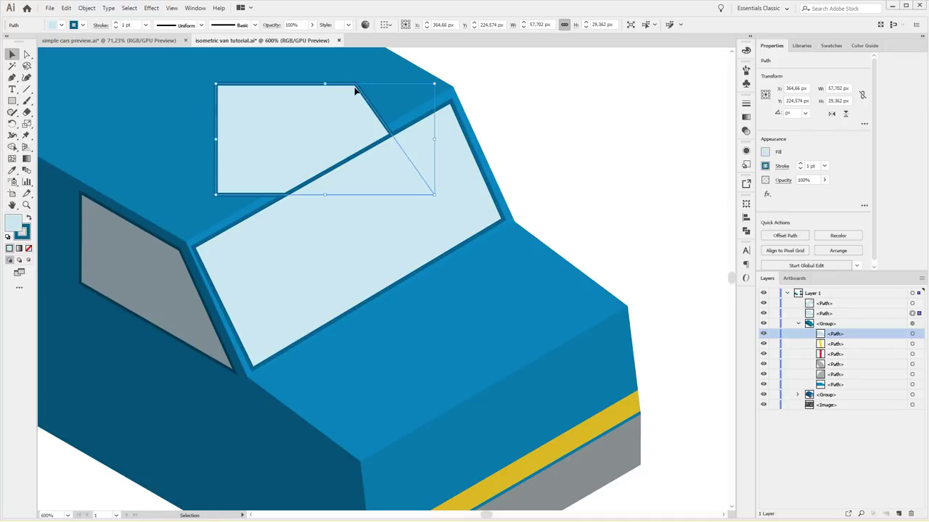
{"action": "key", "text": "Delete"}
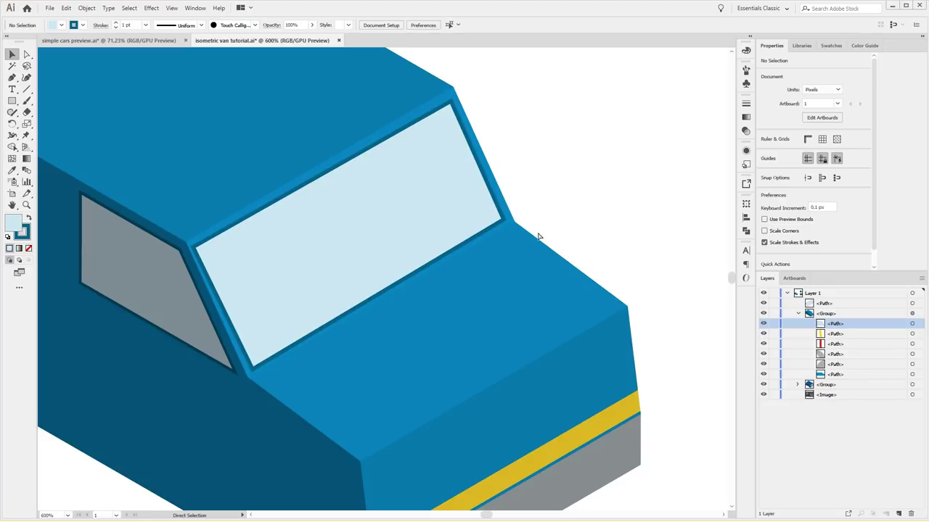
Nudge the windshield's bottom-left anchor point into place
{"action": "key", "text": "v"}
{"action": "key", "text": "a"}
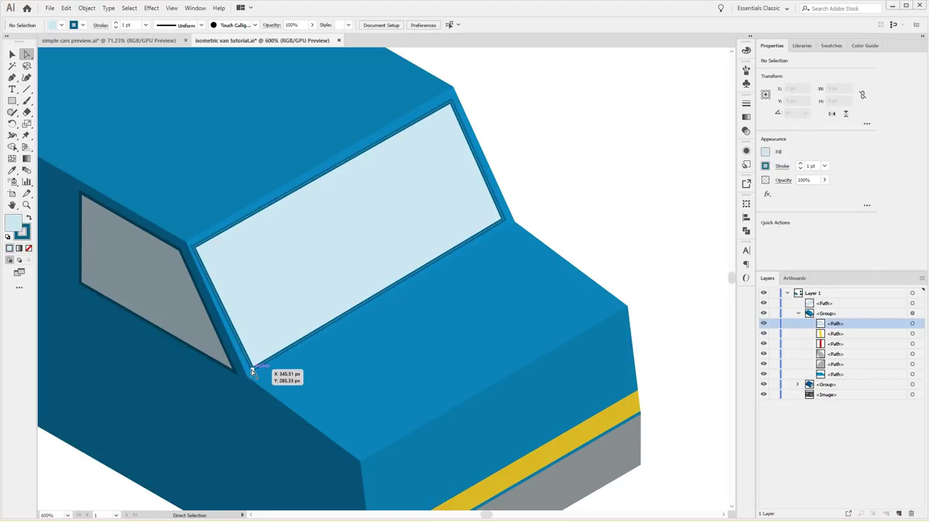
{"action": "left_click", "coordinate": [254, 364]}
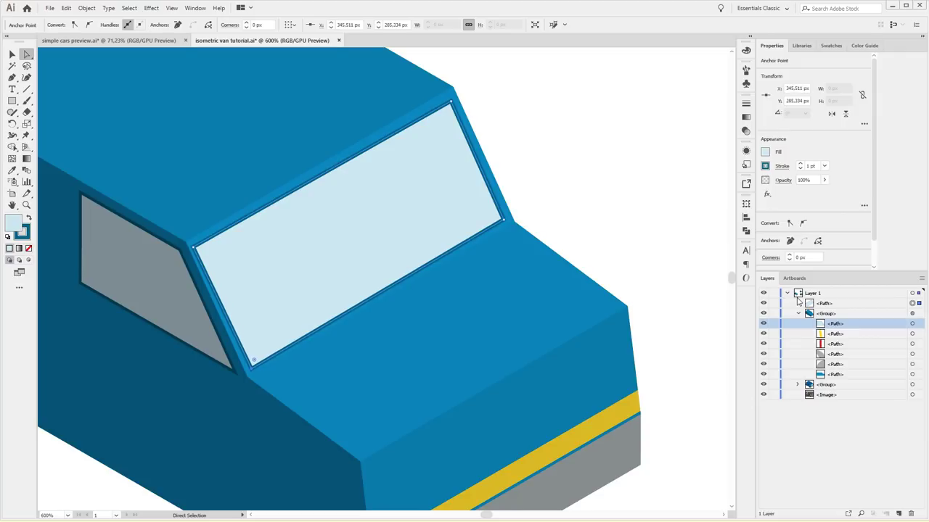
{"action": "left_click_drag", "start_coordinate": [254, 360], "coordinate": [255, 360]}
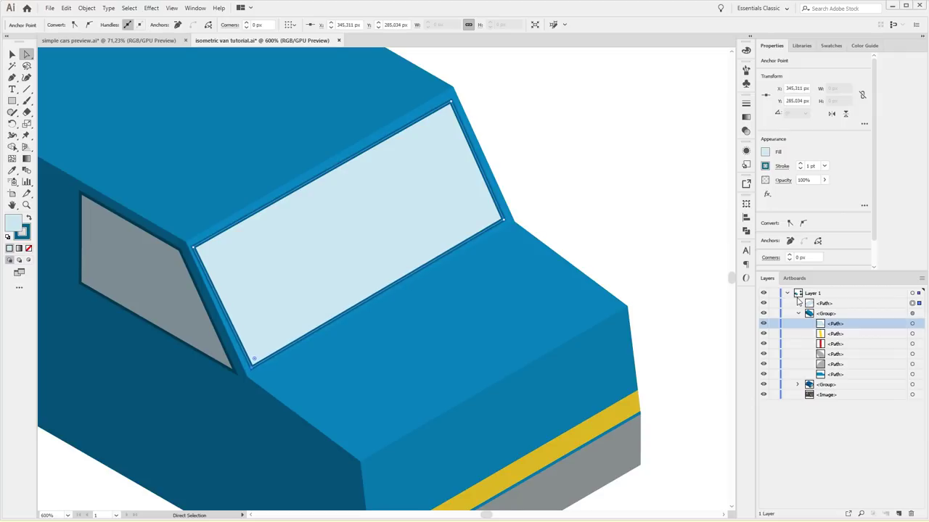
{"action": "left_click", "coordinate": [632, 185]}
{"action": "key", "text": "ctrl+1"}
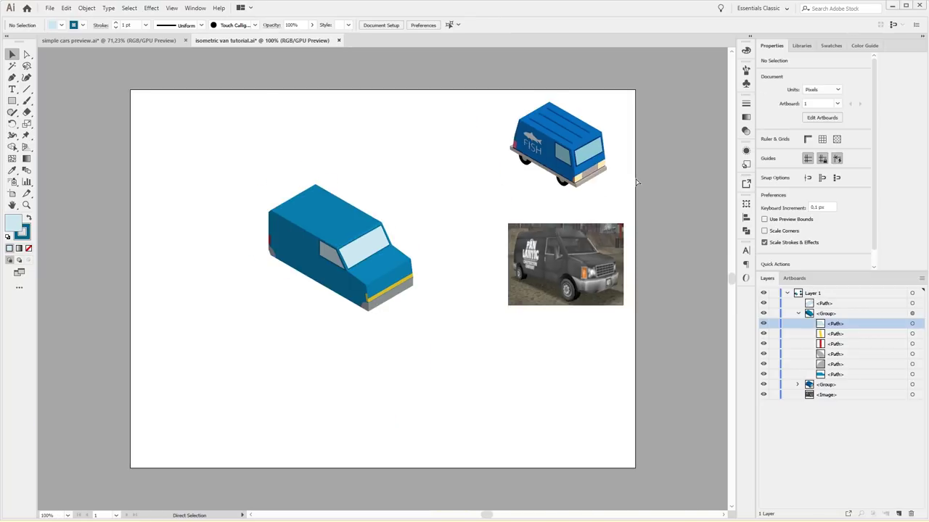
Draw a light-blue rectangle below the van
{"action": "key", "text": "ctrl+equal"}
{"action": "key", "text": "ctrl+equal"}
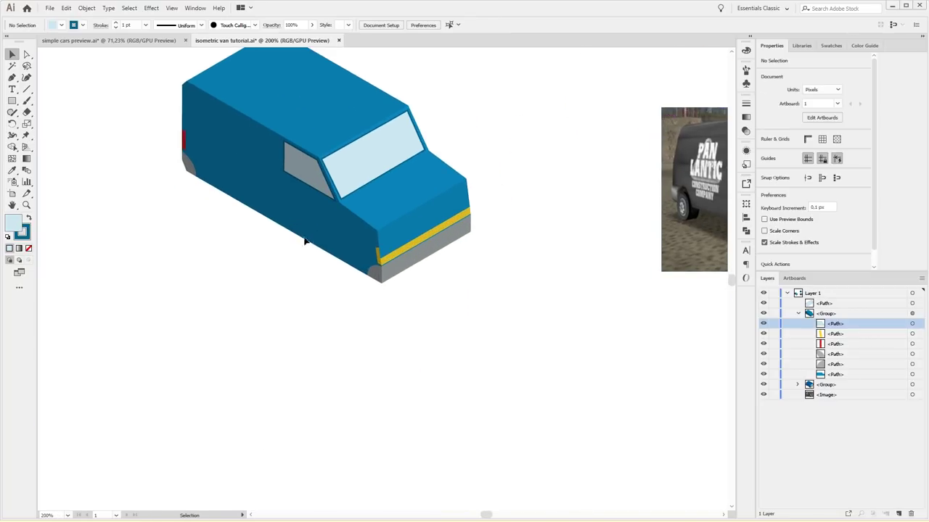
{"action": "key", "text": "m"}
{"action": "mouse_move", "coordinate": [246, 323]}
{"action": "left_mouse_down"}
{"action": "mouse_move", "coordinate": [377, 378]}
{"action": "mouse_move", "coordinate": [371, 372]}
{"action": "left_mouse_up"}
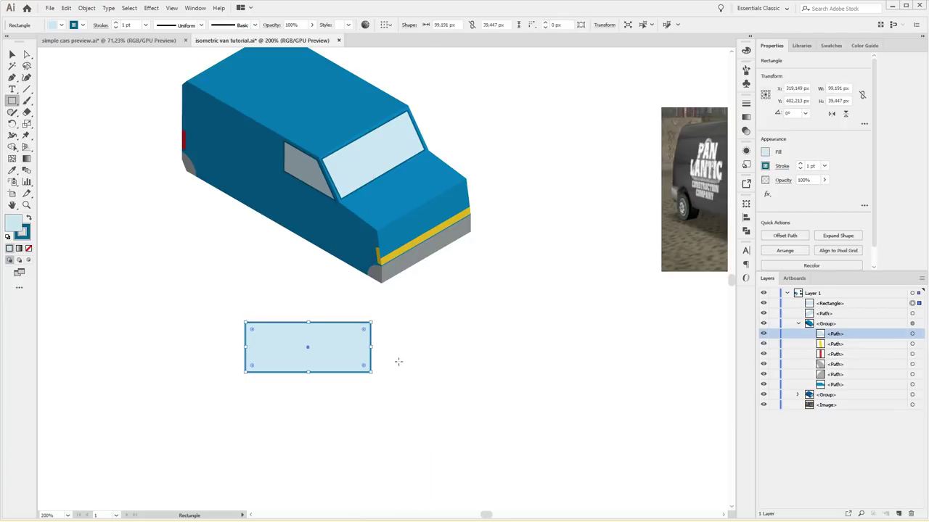
{"action": "key", "text": "v"}
{"action": "mouse_move", "coordinate": [303, 329]}
{"action": "left_mouse_down"}
{"action": "mouse_move", "coordinate": [337, 157]}
{"action": "mouse_move", "coordinate": [211, 344]}
{"action": "left_mouse_up"}
Apply 3D Extrude & Bevel (Isometric Right, 1 pt depth, -30° rotation) and move it onto the windshield
{"action": "left_click", "coordinate": [151, 8]}
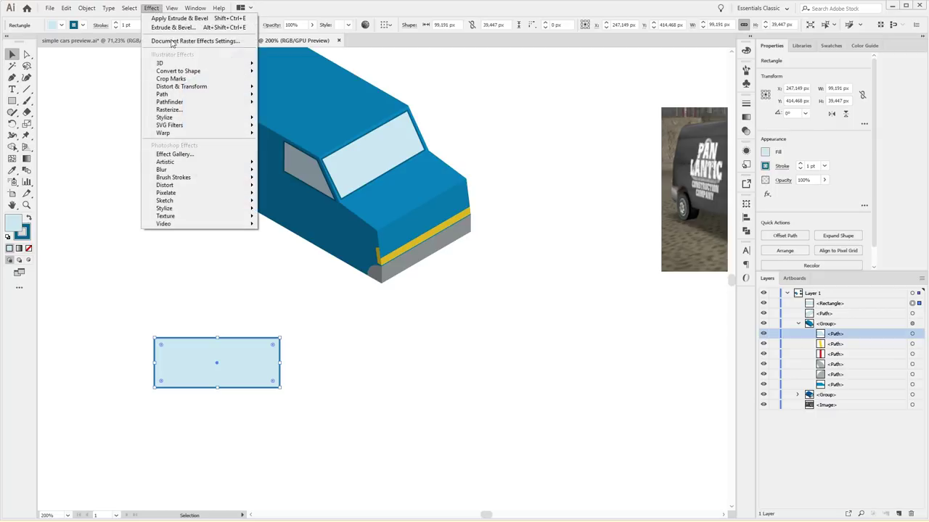
{"action": "left_click", "coordinate": [176, 28]}
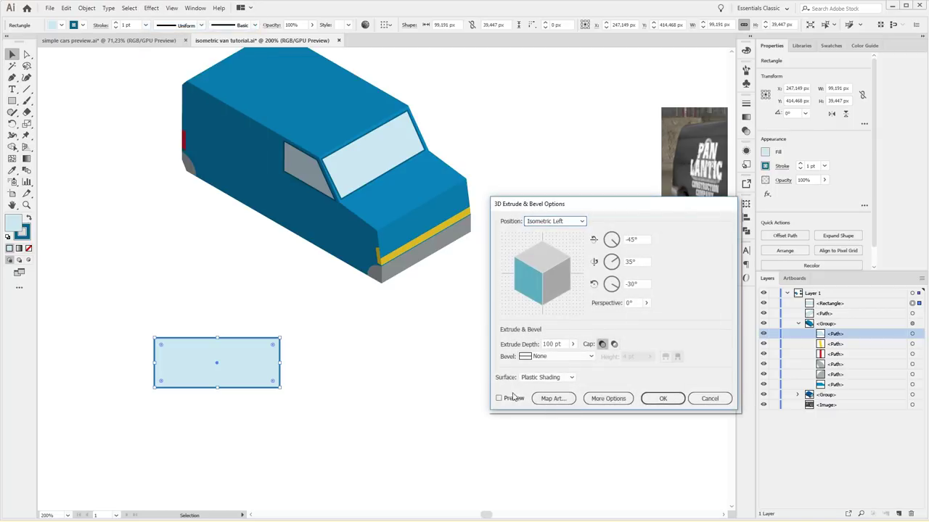
{"action": "left_click", "coordinate": [498, 398]}
{"action": "left_click", "coordinate": [582, 222]}
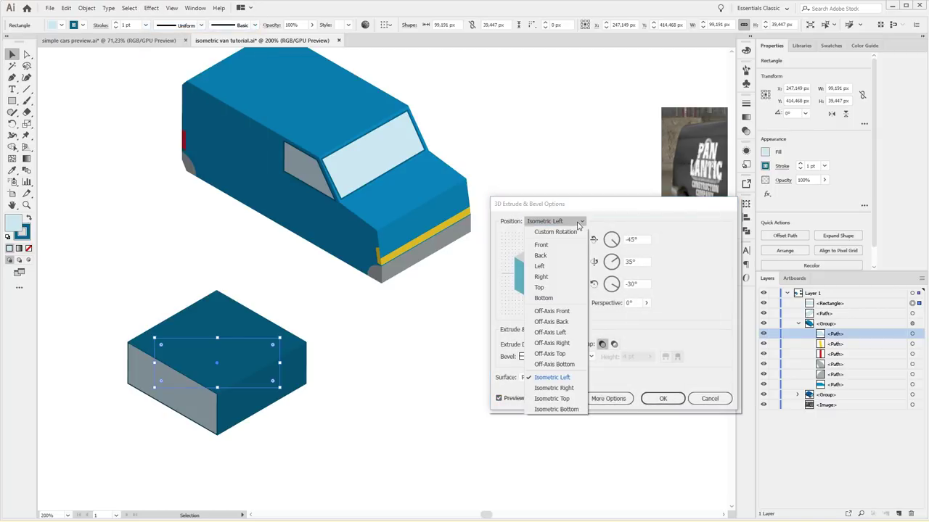
{"action": "left_click", "coordinate": [543, 386]}
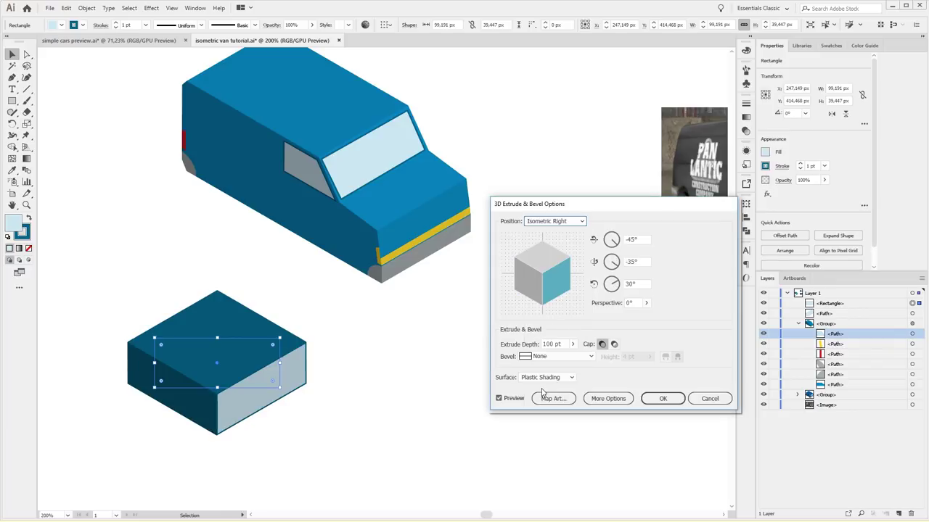
{"action": "triple_click", "coordinate": [562, 344]}
{"action": "type", "text": "1"}
{"action": "key", "text": "Tab"}
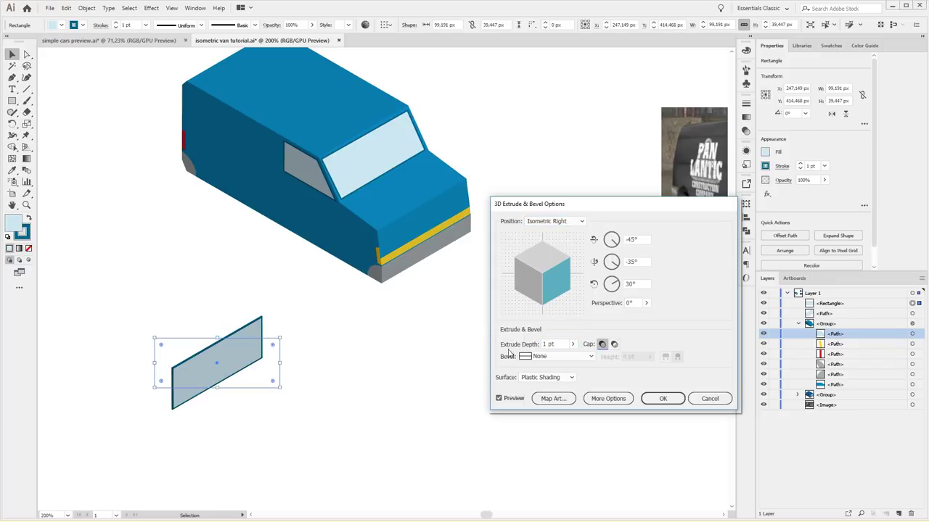
{"action": "triple_click", "coordinate": [637, 239]}
{"action": "type", "text": "-30"}
{"action": "key", "text": "shift+Up"}
{"action": "key", "text": "shift+Up"}
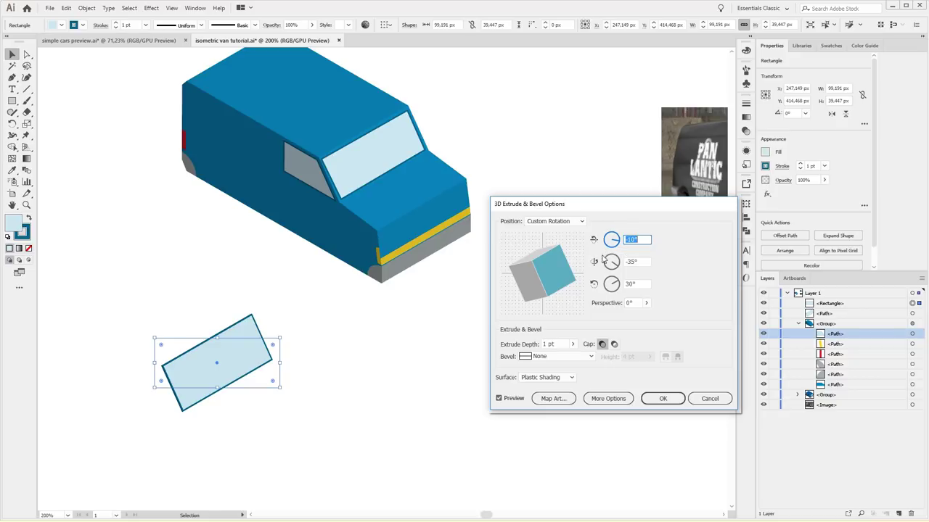
{"action": "left_click", "coordinate": [663, 398]}
{"action": "left_click_drag", "start_coordinate": [239, 342], "coordinate": [395, 136]}
{"action": "key", "text": "Right"}
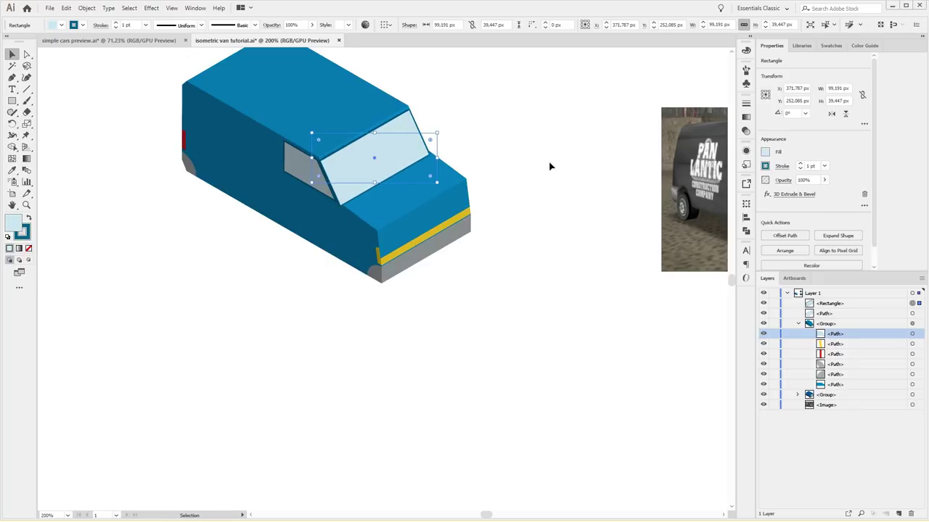
Fit the panel to the windshield and push its top-right anchor outward
{"action": "left_click_drag", "start_coordinate": [437, 133], "coordinate": [429, 136]}
{"action": "key", "text": "Left"}
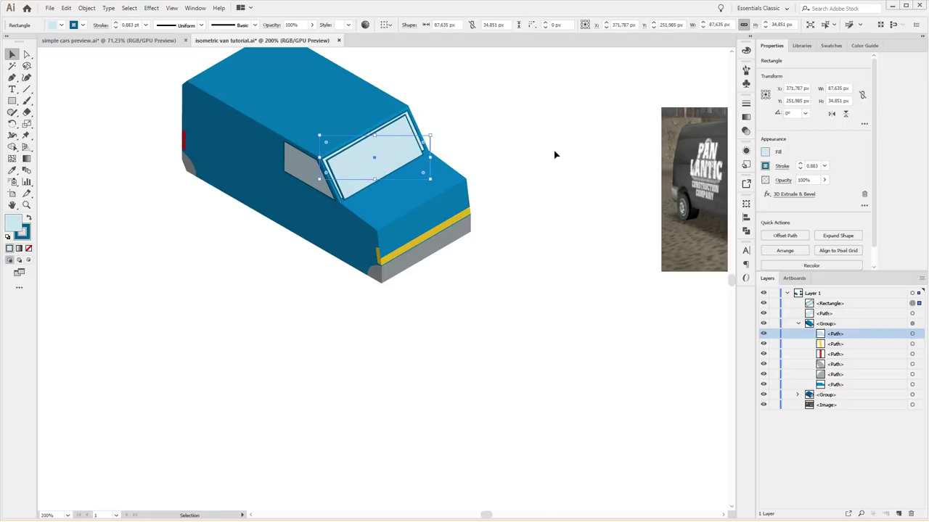
{"action": "key", "text": "Up"}
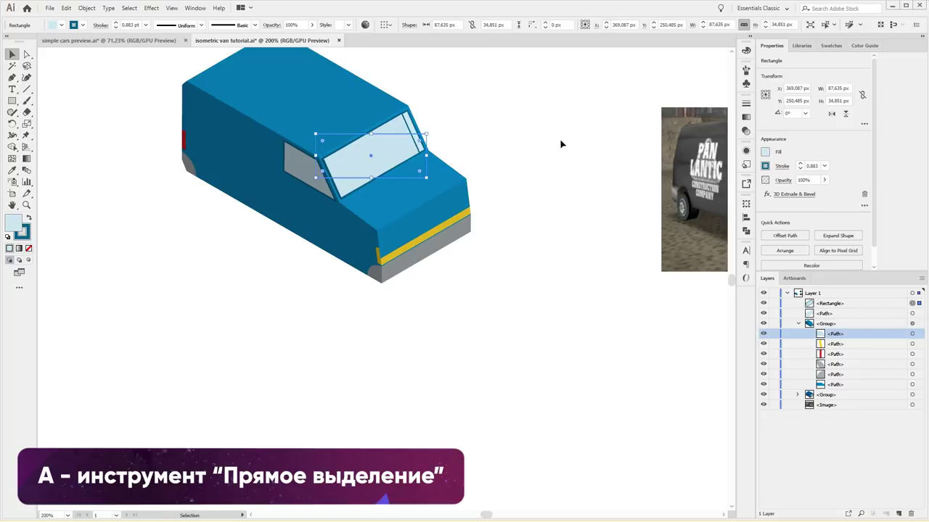
{"action": "key", "text": "a"}
{"action": "left_click", "coordinate": [426, 136]}
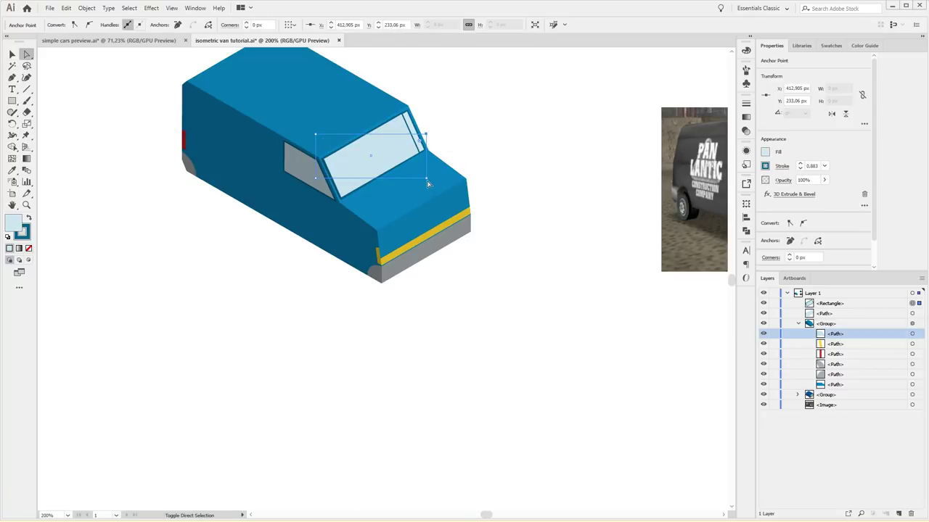
{"action": "key", "text": "Right"}
{"action": "key", "text": "Right"}
{"action": "key", "text": "Right"}
{"action": "key", "text": "Right"}
{"action": "key", "text": "Right"}
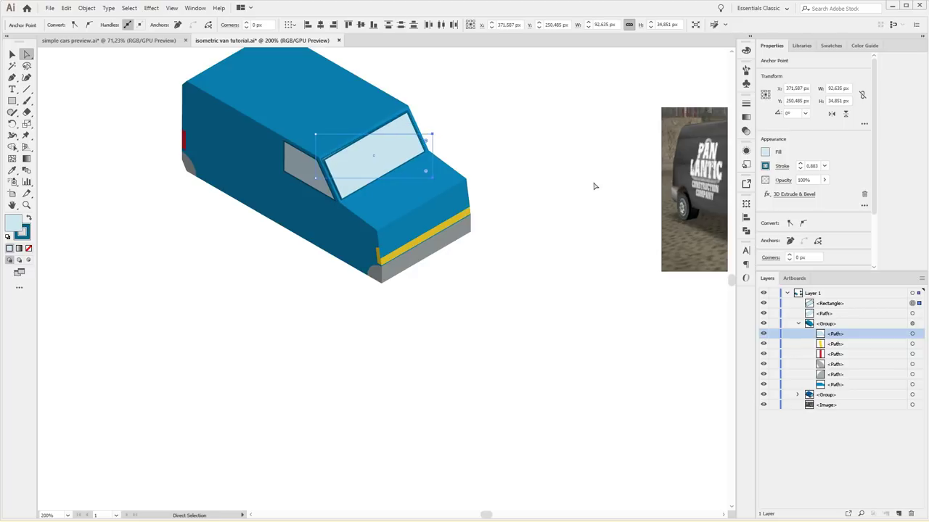
{"action": "key", "text": "v"}
Align the windshield rectangle over the van's window and delete the old windshield path
{"action": "mouse_move", "coordinate": [417, 136]}
{"action": "left_mouse_down"}
{"action": "mouse_move", "coordinate": [592, 146]}
{"action": "mouse_move", "coordinate": [606, 126]}
{"action": "left_mouse_up"}
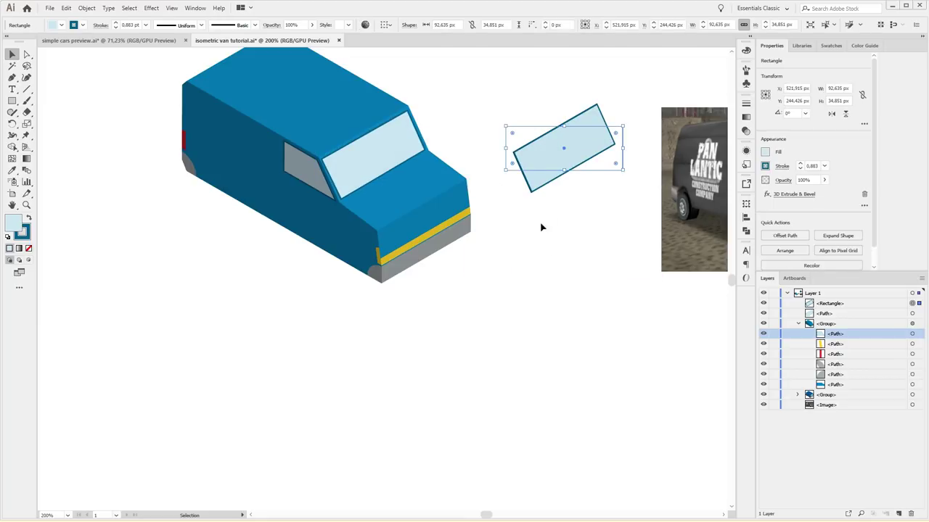
{"action": "key", "text": "ctrl+plus"}
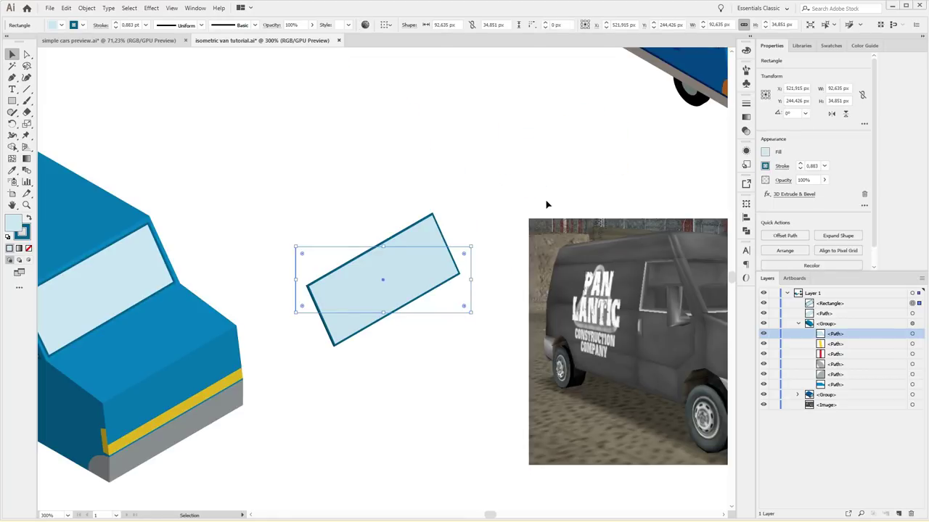
{"action": "key", "text": "ctrl+plus"}
{"action": "left_click_drag", "start_coordinate": [342, 171], "coordinate": [383, 157]}
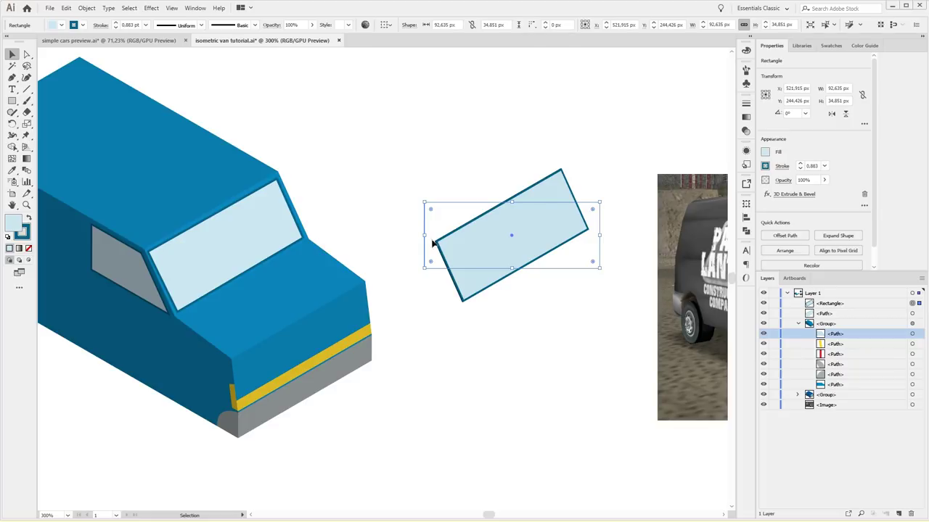
{"action": "left_click", "coordinate": [399, 205]}
{"action": "left_click", "coordinate": [521, 248]}
{"action": "left_click_drag", "start_coordinate": [489, 205], "coordinate": [249, 211]}
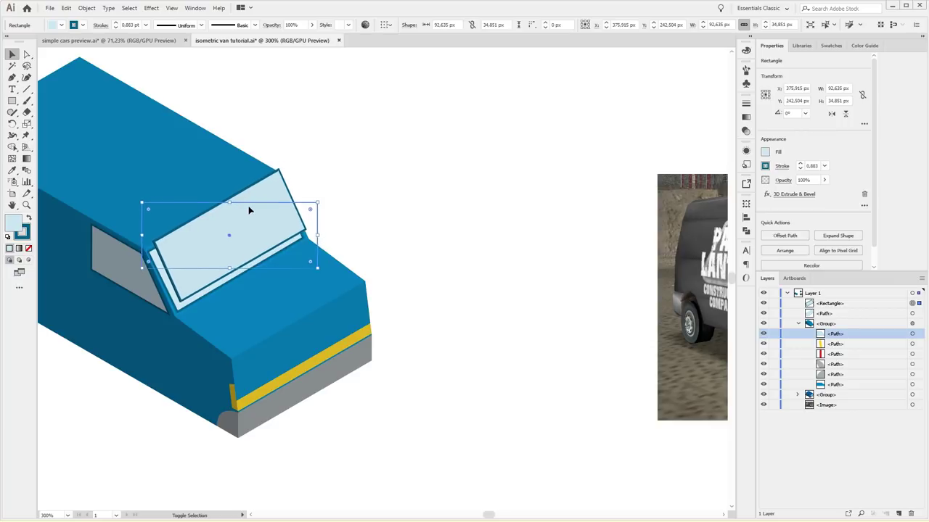
{"action": "key", "text": "Left"}
{"action": "key", "text": "Down"}
{"action": "key", "text": "Down"}
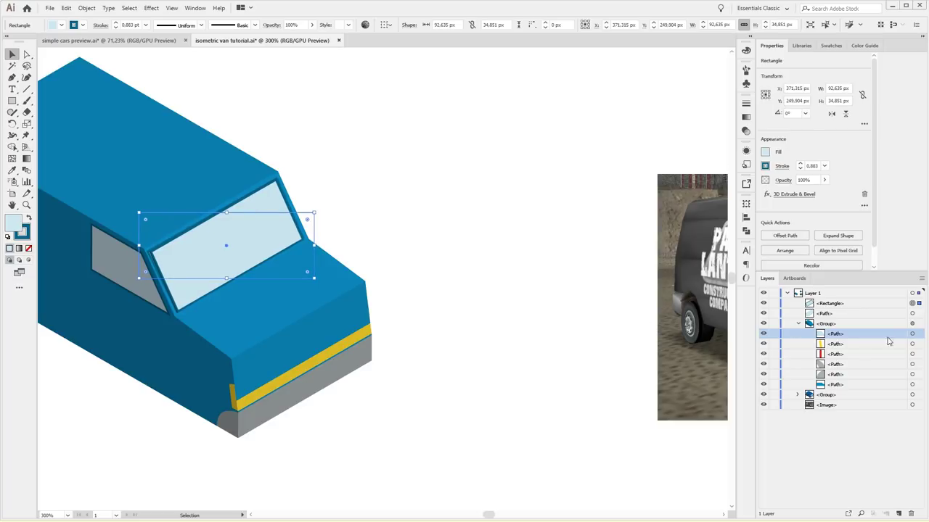
{"action": "key", "text": "Delete"}
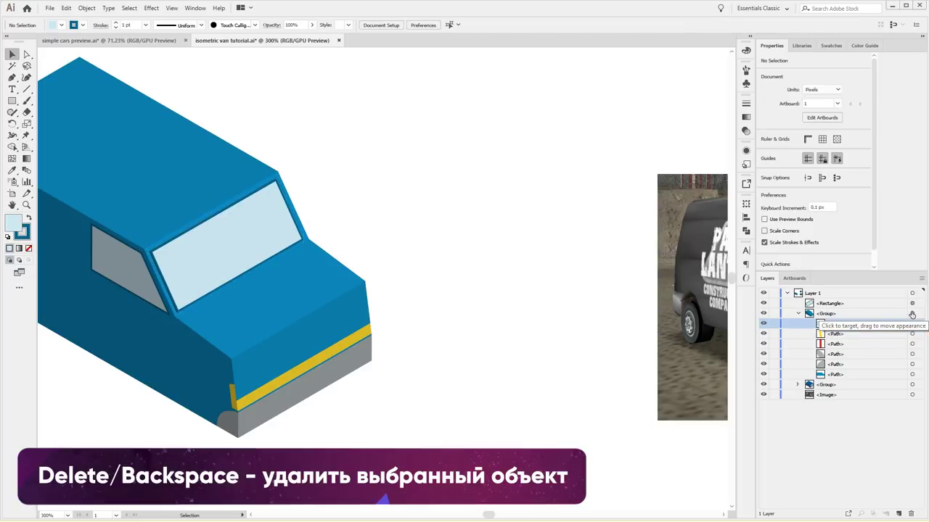
Draw a circle with the Ellipse tool on empty canvas beside the van
{"action": "left_click_drag", "start_coordinate": [253, 264], "coordinate": [95, 289]}
{"action": "mouse_move", "coordinate": [312, 229]}
{"action": "left_mouse_down"}
{"action": "mouse_move", "coordinate": [268, 334]}
{"action": "mouse_move", "coordinate": [298, 326]}
{"action": "left_mouse_up"}
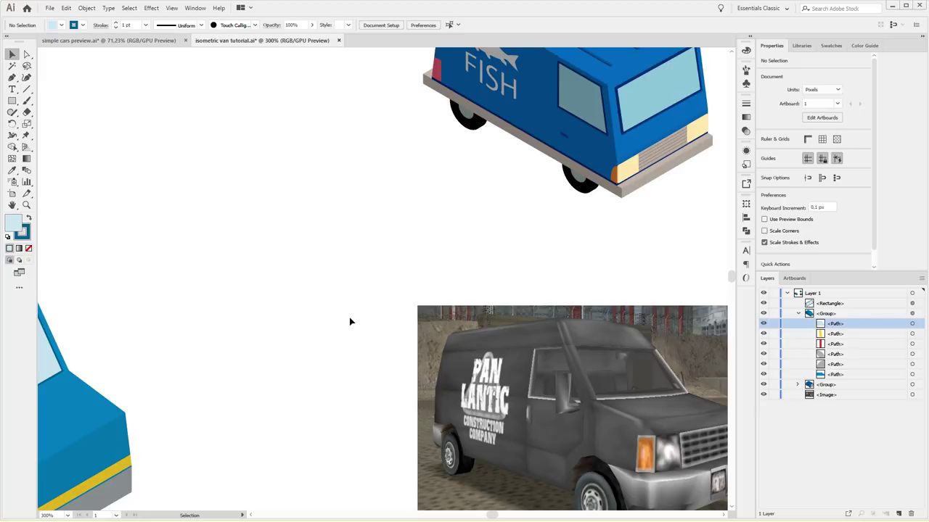
{"action": "left_click_drag", "start_coordinate": [265, 277], "coordinate": [407, 288]}
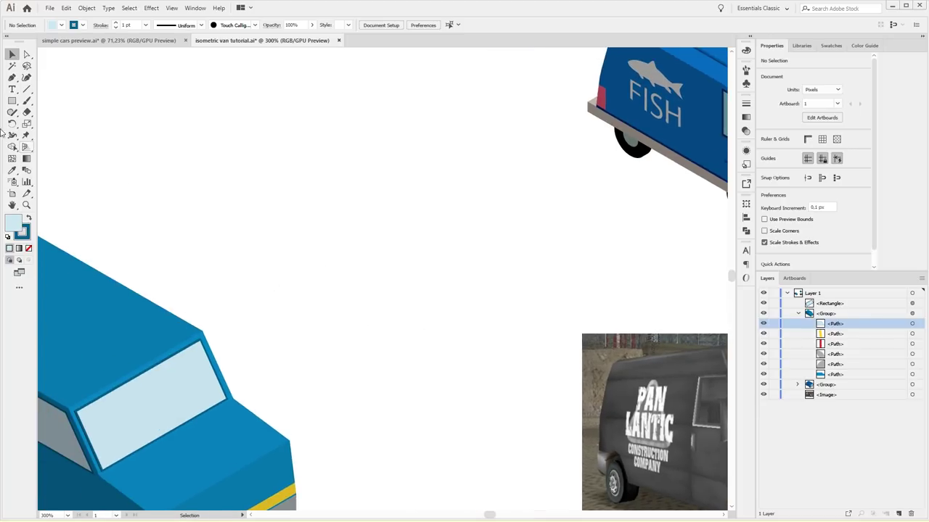
{"action": "left_click_drag", "start_coordinate": [12, 100], "coordinate": [50, 126]}
{"action": "left_click", "coordinate": [50, 126]}
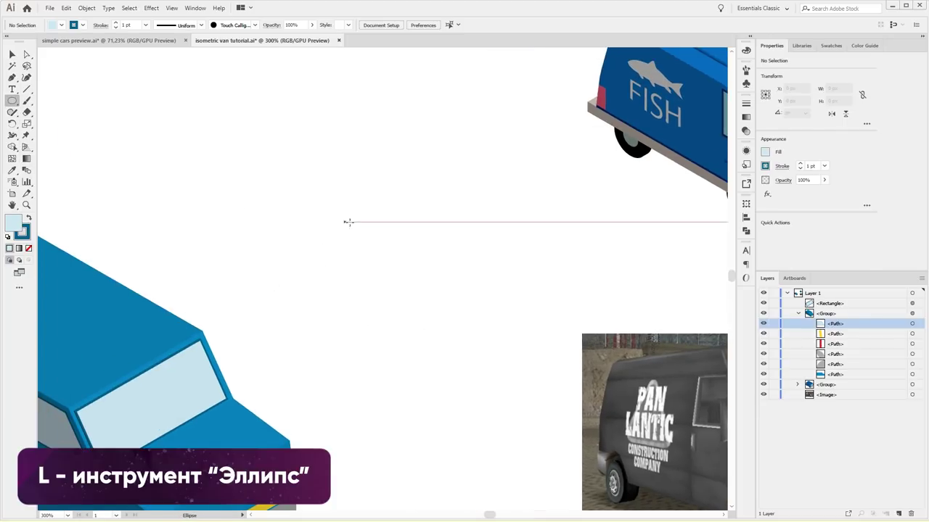
{"action": "left_click_drag", "start_coordinate": [357, 210], "coordinate": [333, 232]}
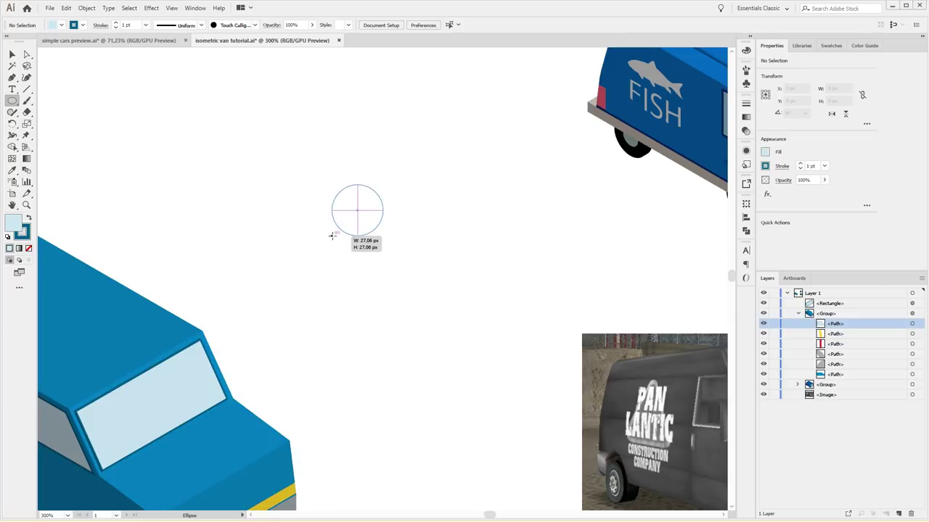
{"action": "key", "text": "v"}
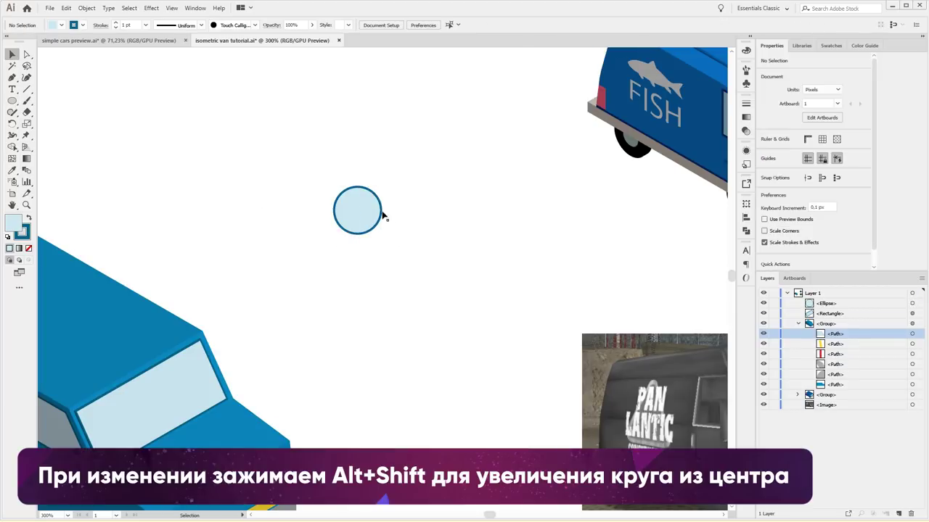
{"action": "mouse_move", "coordinate": [378, 187]}
{"action": "left_mouse_down"}
{"action": "mouse_move", "coordinate": [387, 180]}
{"action": "mouse_move", "coordinate": [393, 196]}
{"action": "left_mouse_up"}
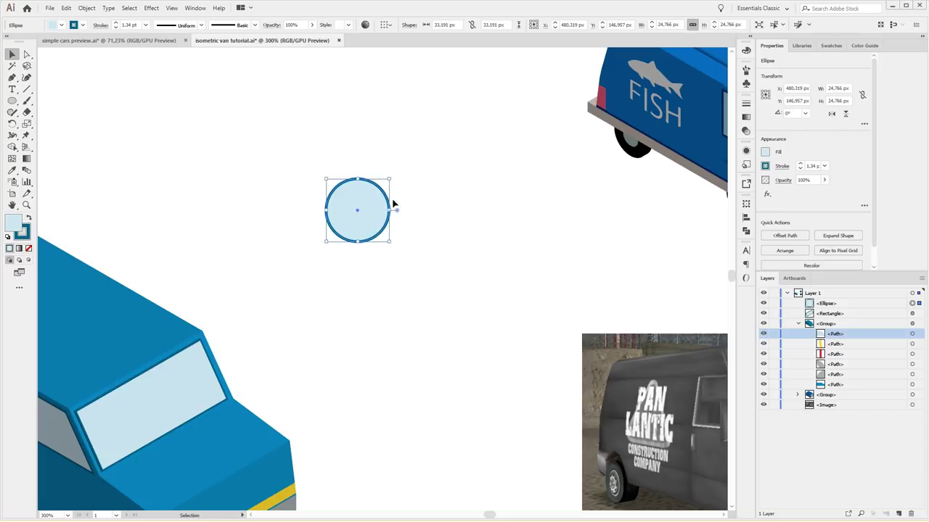
Paste a smaller copy of the circle in place as the hub and fill it grey
{"action": "key", "text": "ctrl+c"}
{"action": "key", "text": "ctrl+f"}
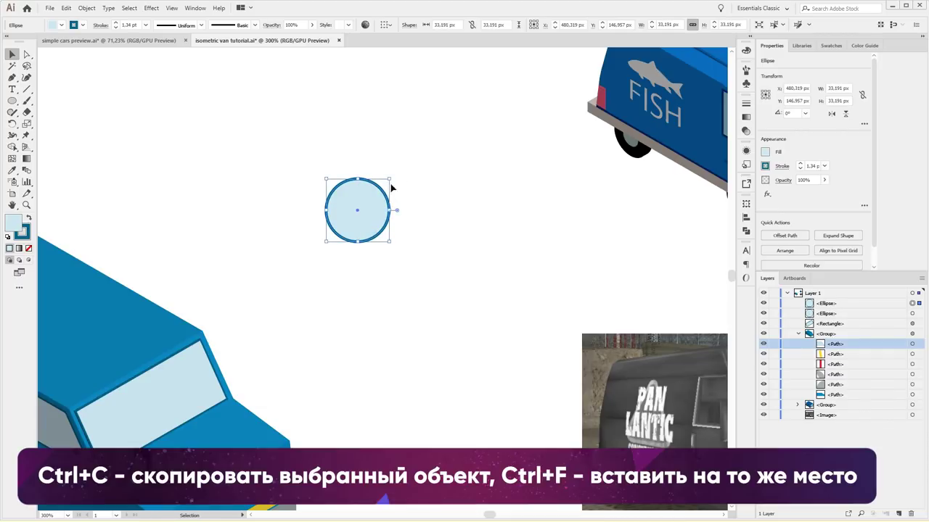
{"action": "left_click_drag", "start_coordinate": [390, 178], "coordinate": [376, 193]}
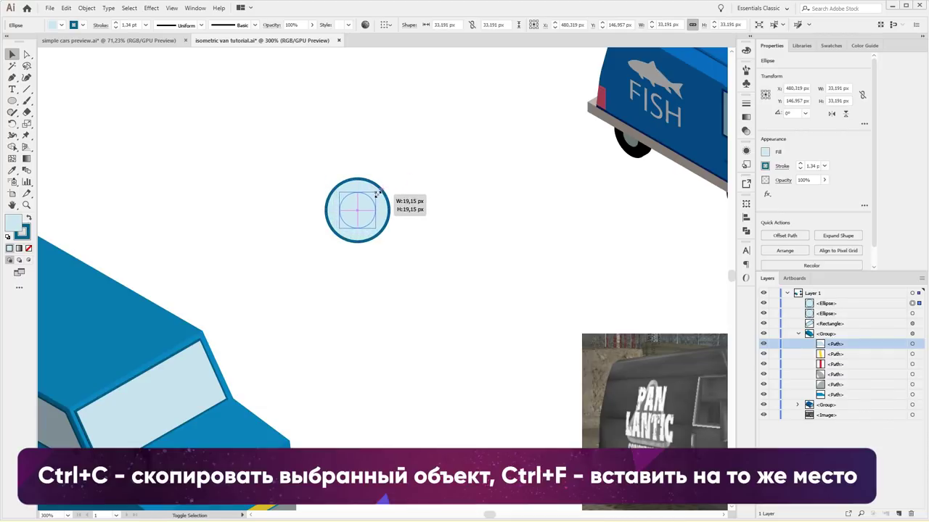
{"action": "double_click", "coordinate": [13, 222]}
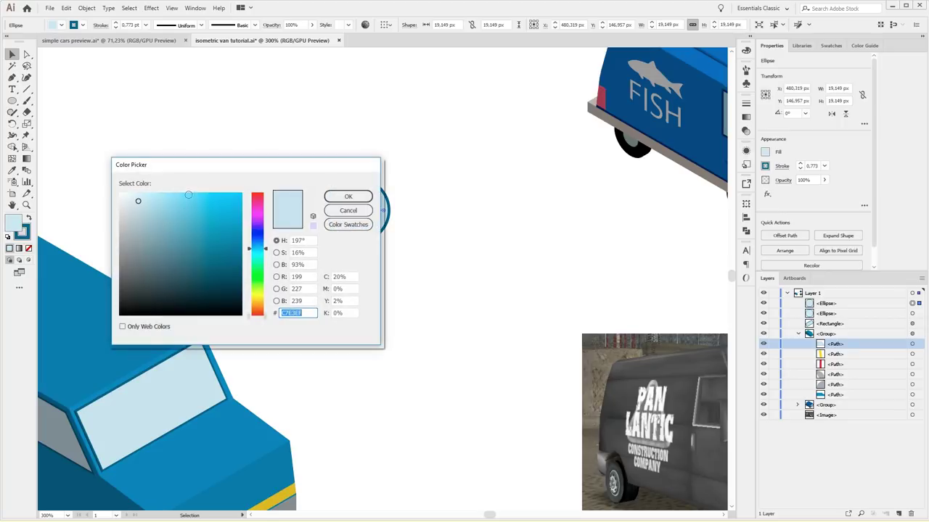
{"action": "left_click", "coordinate": [342, 197]}
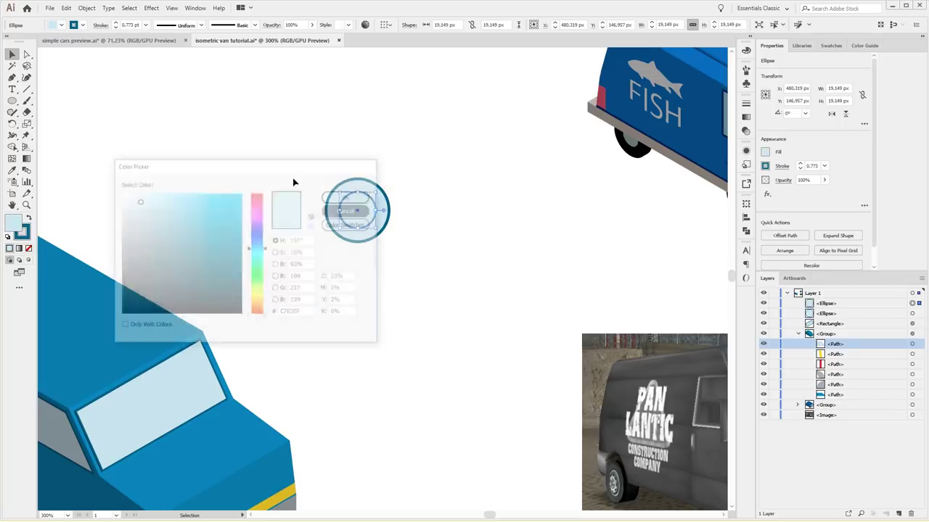
{"action": "left_click", "coordinate": [61, 29]}
{"action": "left_click", "coordinate": [61, 29]}
{"action": "left_click", "coordinate": [61, 32]}
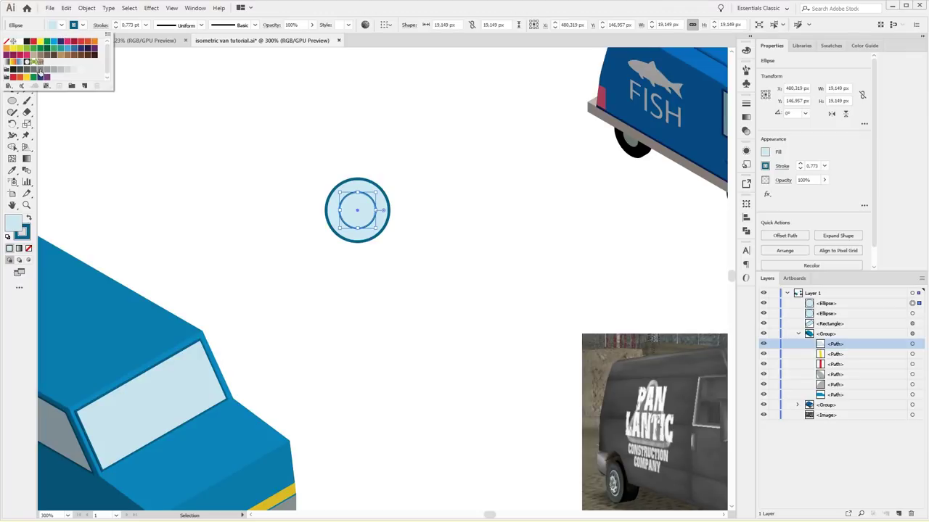
{"action": "left_click", "coordinate": [40, 70]}
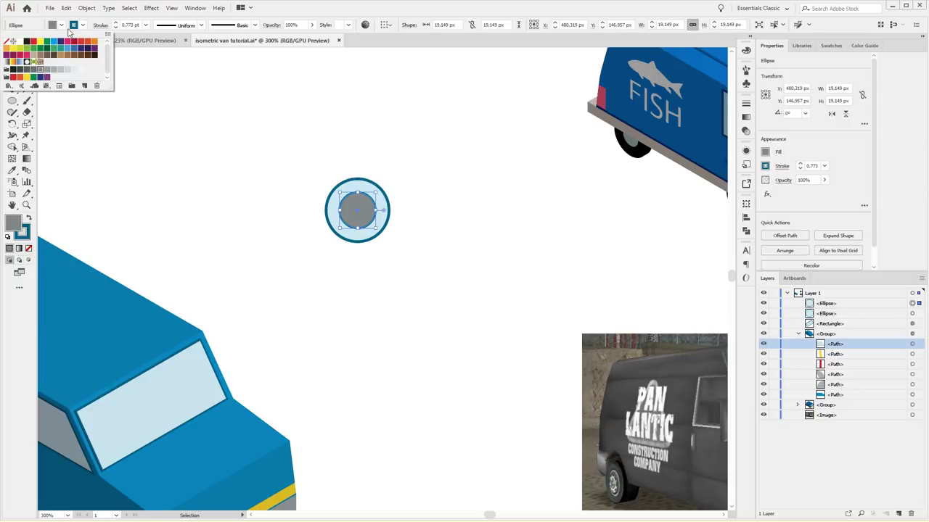
Lighten the hub's fill to light grey and remove its outline
{"action": "left_click", "coordinate": [62, 29]}
{"action": "left_click", "coordinate": [63, 28]}
{"action": "left_click", "coordinate": [52, 71]}
{"action": "left_click", "coordinate": [60, 69]}
{"action": "left_click", "coordinate": [82, 27]}
{"action": "left_click", "coordinate": [13, 44]}
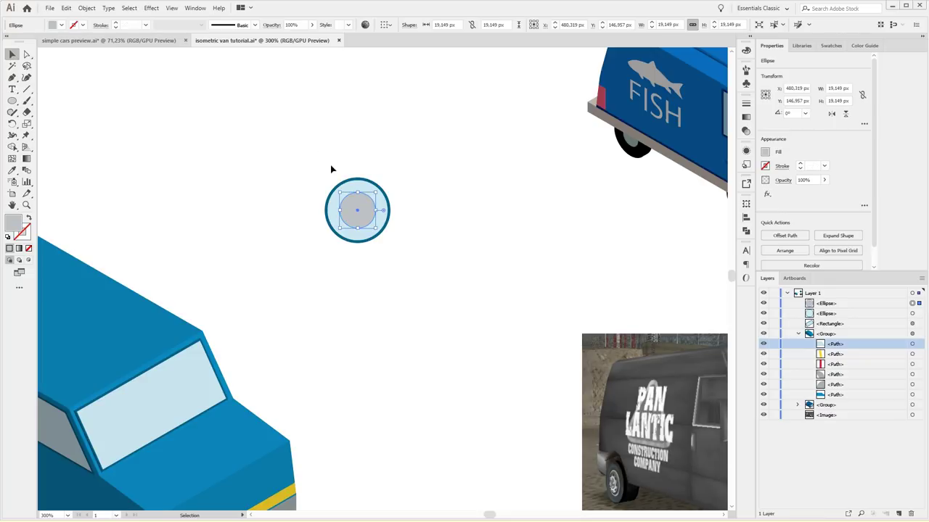
Make the outer circle black in fill and outline, and enlarge it slightly
{"action": "left_click", "coordinate": [336, 187]}
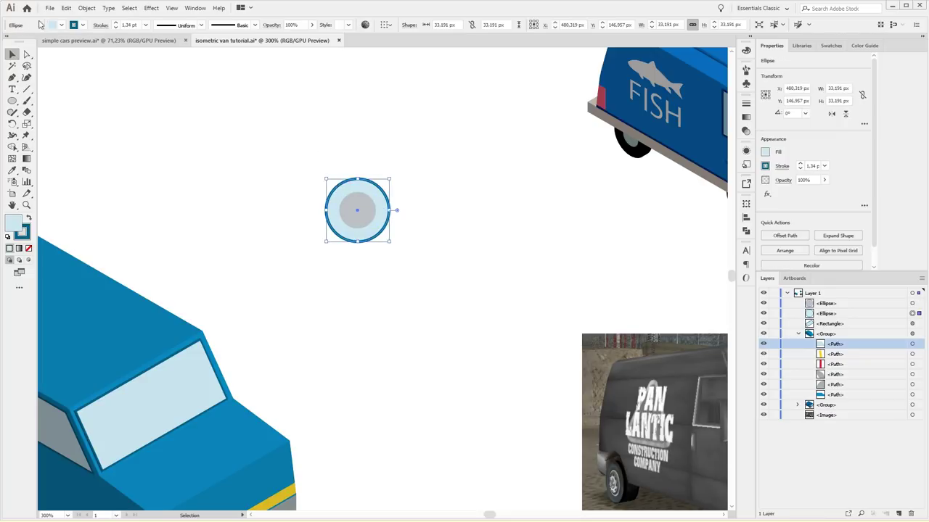
{"action": "left_click", "coordinate": [63, 25]}
{"action": "left_click", "coordinate": [13, 71]}
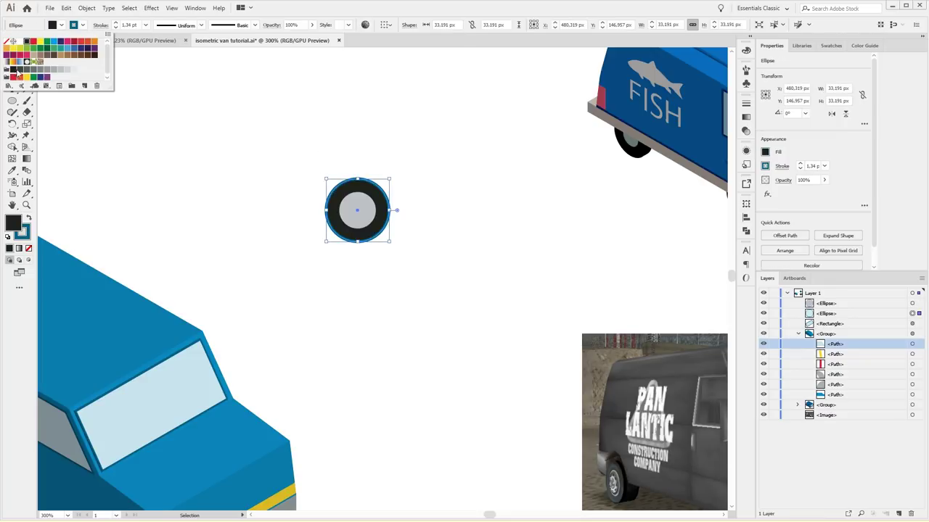
{"action": "left_click", "coordinate": [82, 26]}
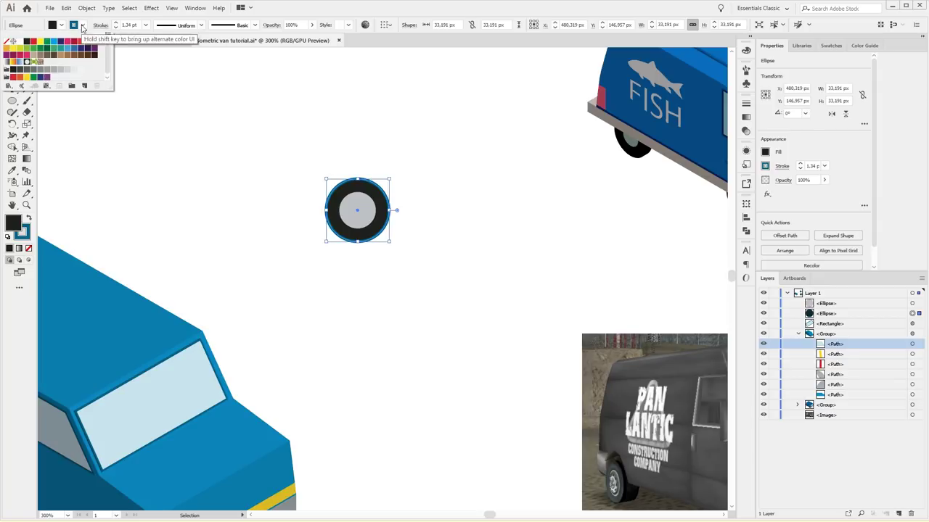
{"action": "left_click", "coordinate": [27, 41]}
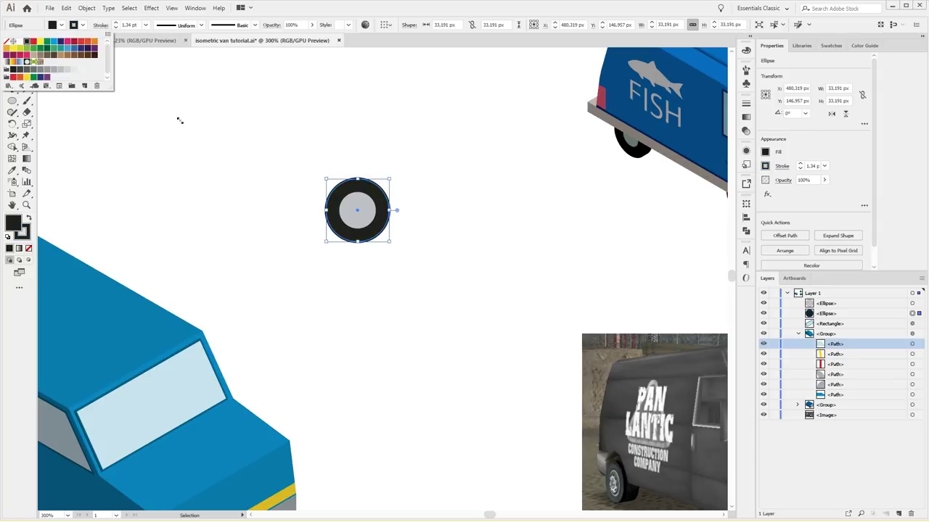
{"action": "left_click", "coordinate": [322, 176]}
{"action": "left_click_drag", "start_coordinate": [326, 178], "coordinate": [321, 175]}
{"action": "left_click", "coordinate": [312, 181]}
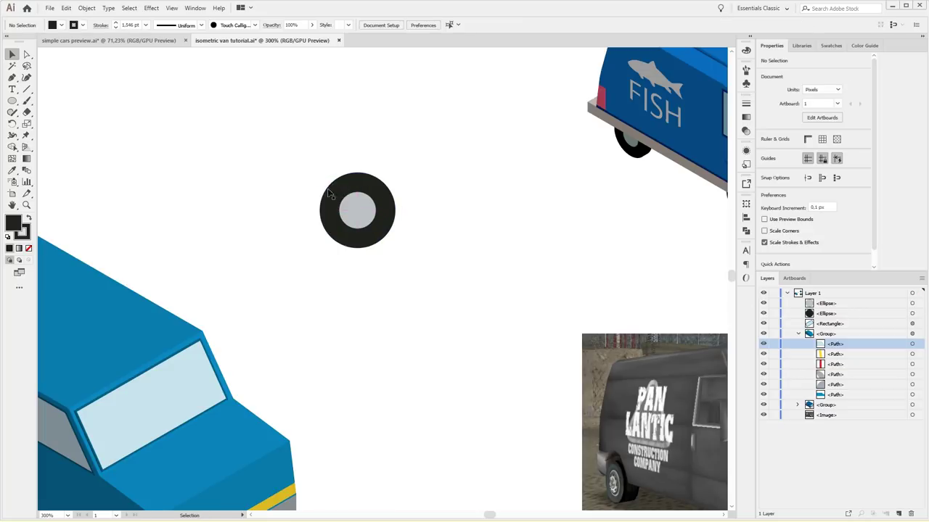
{"action": "key", "text": "ctrl+plus"}
{"action": "key", "text": "ctrl+plus"}
{"action": "key", "text": "ctrl+plus"}
{"action": "key", "text": "ctrl+plus"}
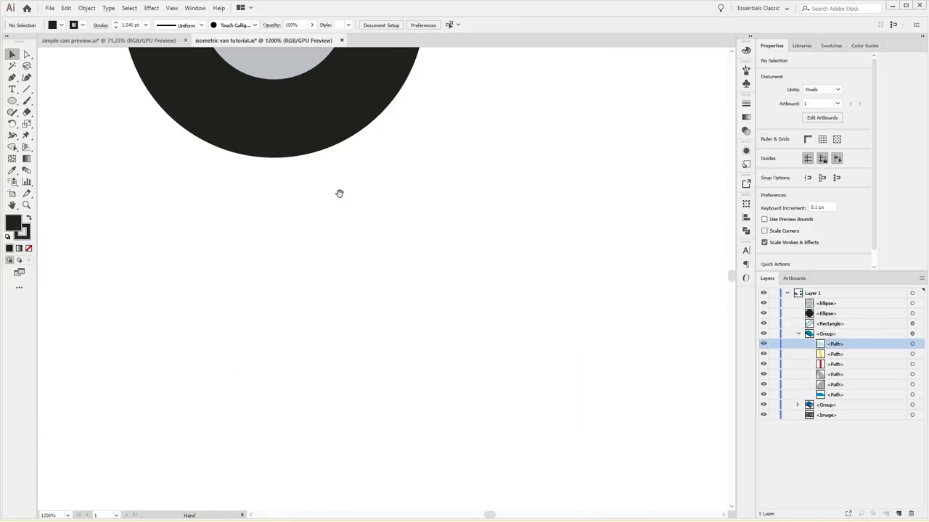
Paste a slightly smaller copy of the black circle in place with no fill
{"action": "scroll", "coordinate": [429, 383], "scroll_direction": "up", "scroll_amount": 5}
{"action": "left_click", "coordinate": [427, 116]}
{"action": "key", "text": "ctrl+c"}
{"action": "key", "text": "ctrl+f"}
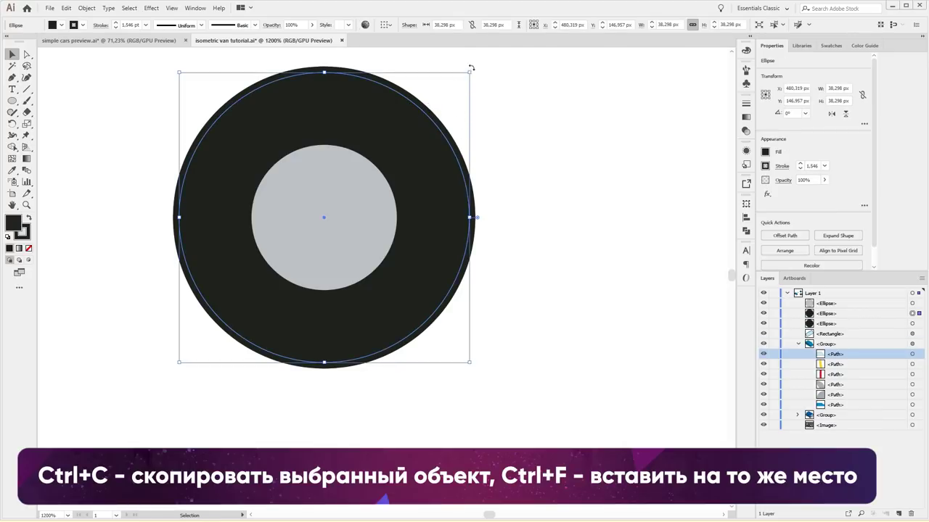
{"action": "left_click_drag", "start_coordinate": [471, 68], "coordinate": [449, 88]}
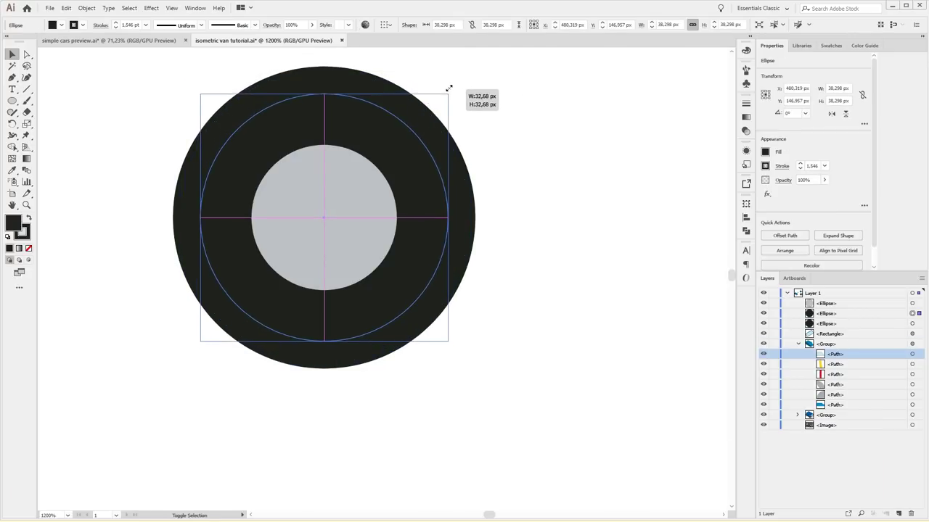
{"action": "left_click", "coordinate": [51, 26]}
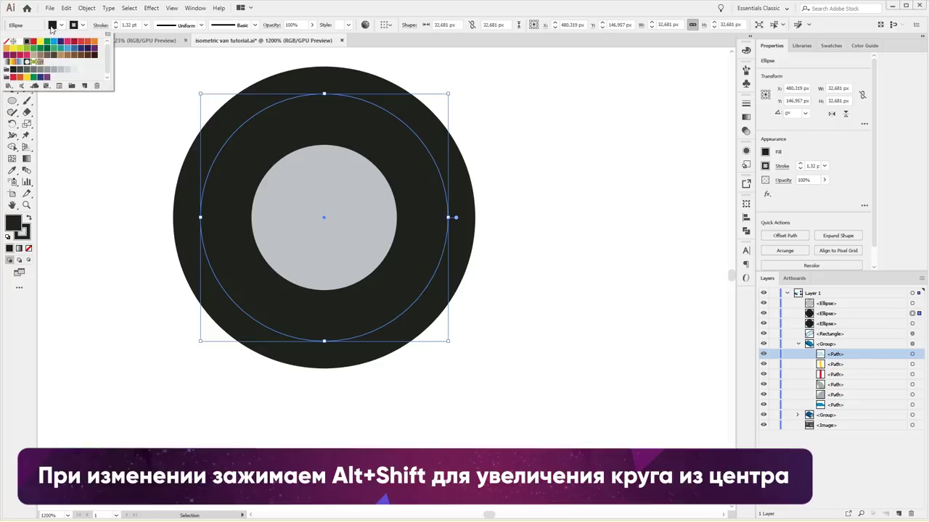
{"action": "left_click", "coordinate": [7, 42]}
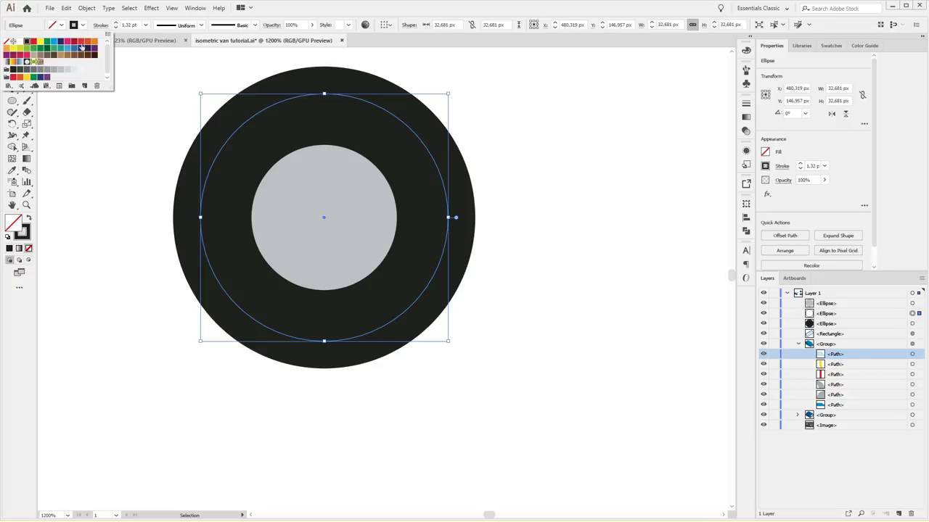
Give the ring a dark grey 0.5 pt stroke with a tapered width profile
{"action": "left_click", "coordinate": [23, 70]}
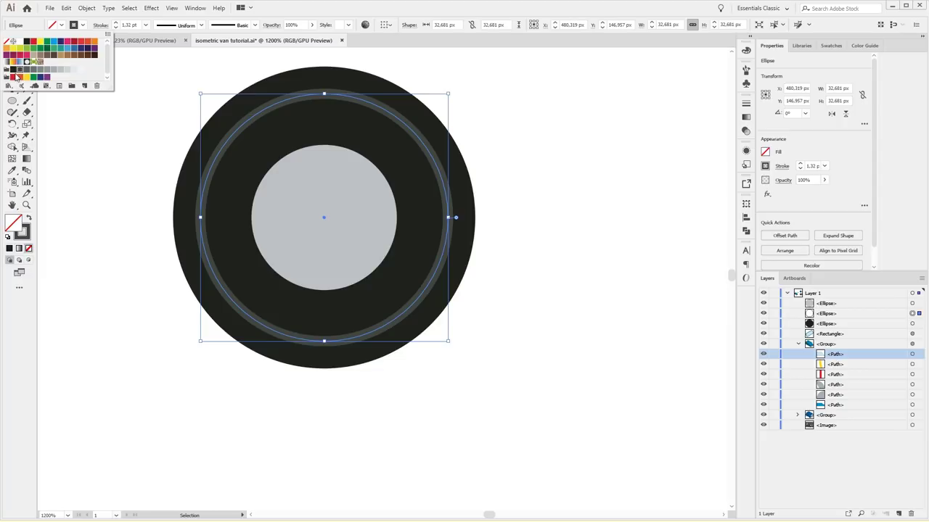
{"action": "left_click", "coordinate": [13, 69]}
{"action": "left_click", "coordinate": [22, 70]}
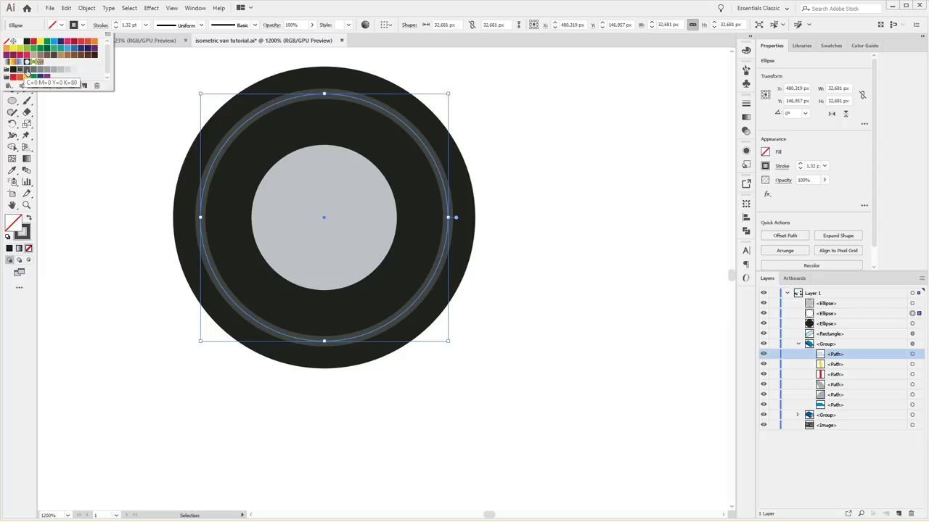
{"action": "left_click", "coordinate": [116, 28]}
{"action": "left_click", "coordinate": [116, 28]}
{"action": "left_click", "coordinate": [116, 28]}
{"action": "left_click", "coordinate": [116, 29]}
{"action": "left_click", "coordinate": [201, 26]}
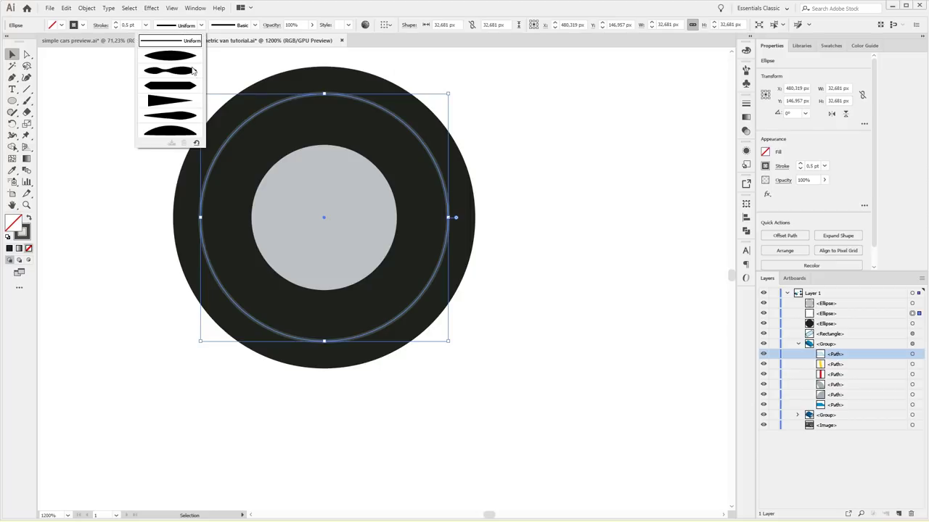
{"action": "left_click", "coordinate": [166, 132]}
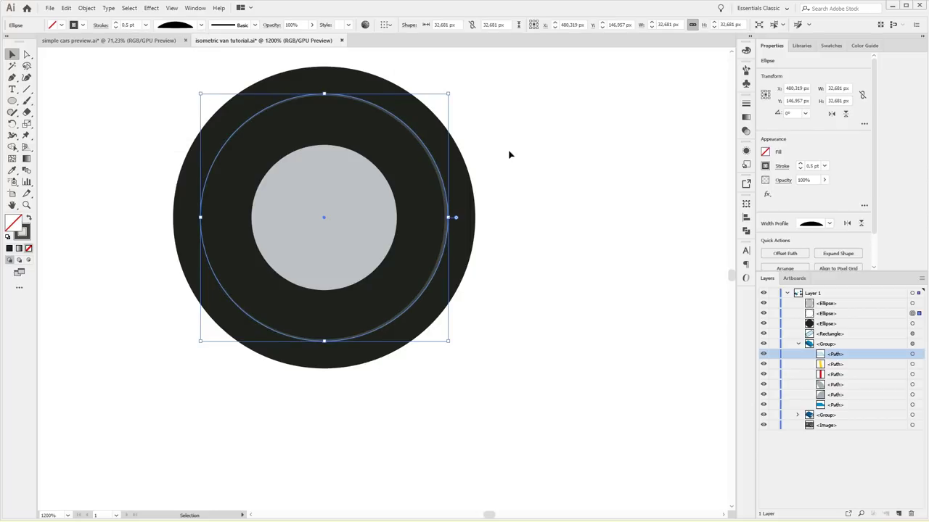
{"action": "left_click", "coordinate": [551, 161]}
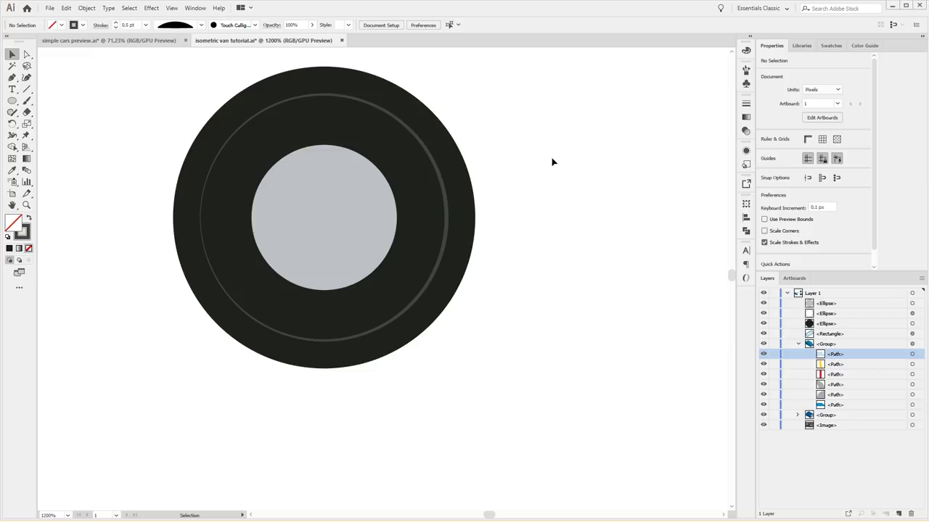
{"action": "left_click", "coordinate": [434, 151]}
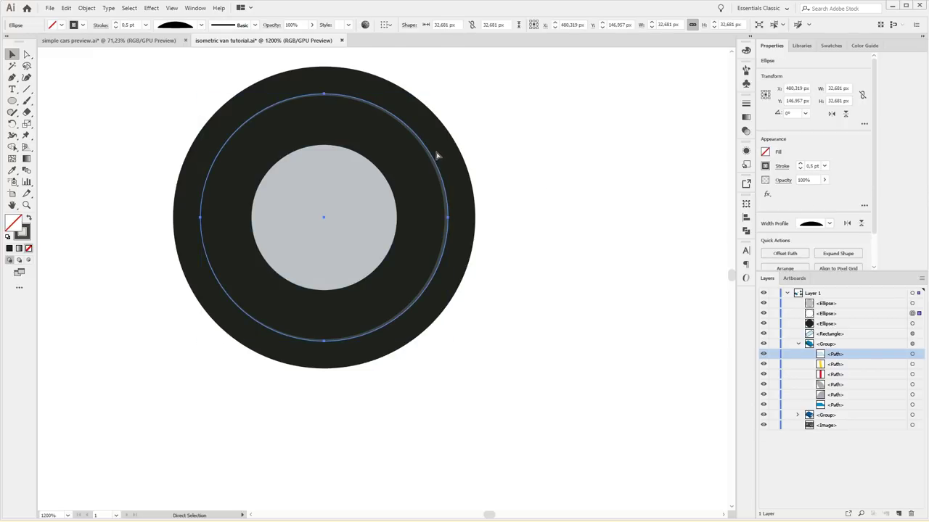
Paste a smaller copy of the ring inside it and flip its width profile
{"action": "key", "text": "ctrl+c"}
{"action": "key", "text": "ctrl+f"}
{"action": "left_click_drag", "start_coordinate": [448, 94], "coordinate": [437, 109]}
{"action": "left_click", "coordinate": [100, 25]}
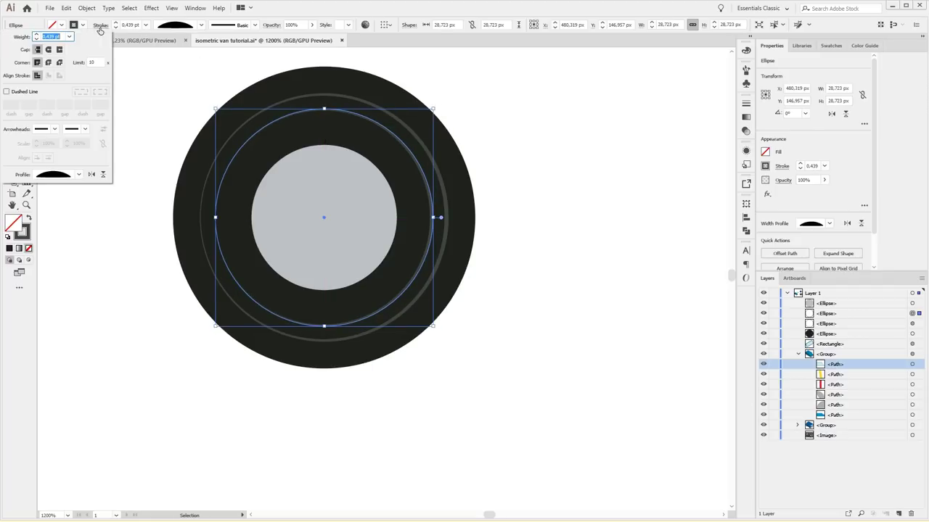
{"action": "left_click", "coordinate": [103, 175]}
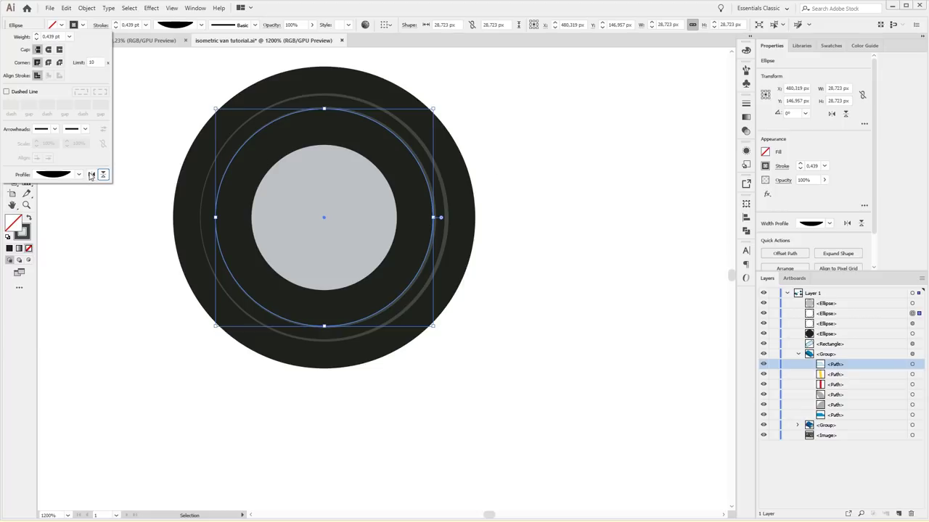
{"action": "left_click", "coordinate": [106, 176]}
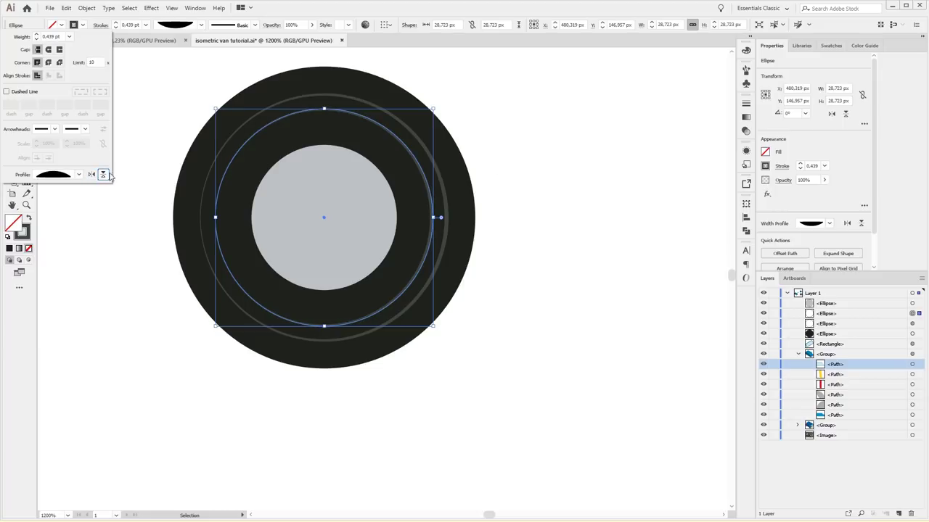
{"action": "left_click", "coordinate": [569, 189]}
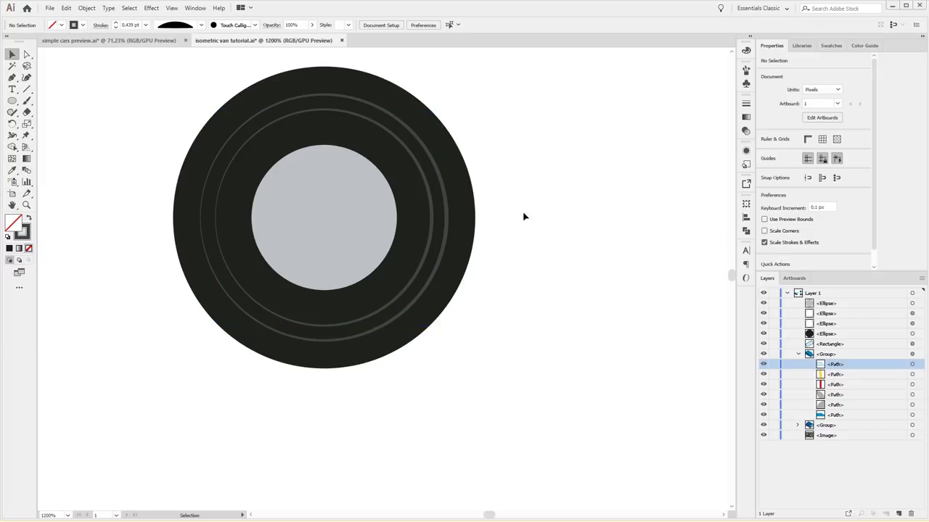
{"action": "left_click", "coordinate": [430, 191]}
Rotate the inner ring to 180° using its bounding box
{"action": "left_click_drag", "start_coordinate": [438, 116], "coordinate": [211, 232]}
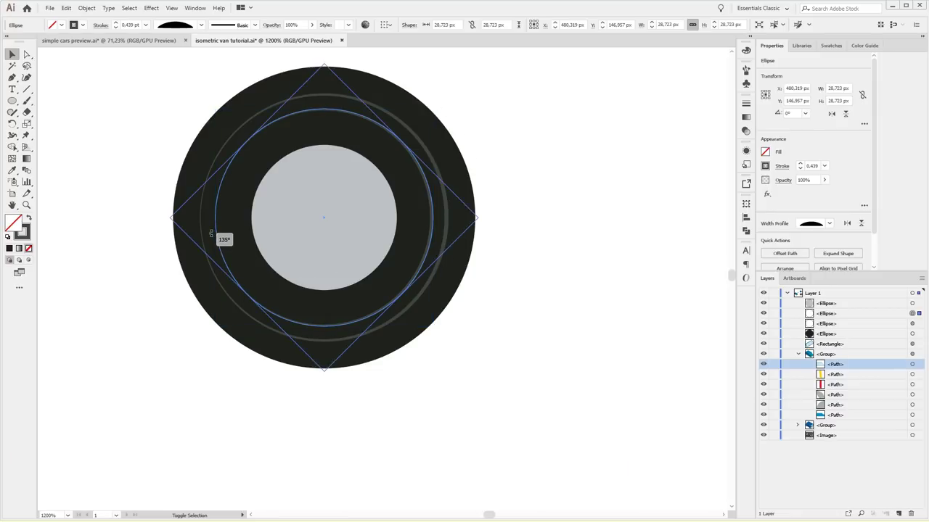
{"action": "left_click_drag", "start_coordinate": [211, 233], "coordinate": [189, 151]}
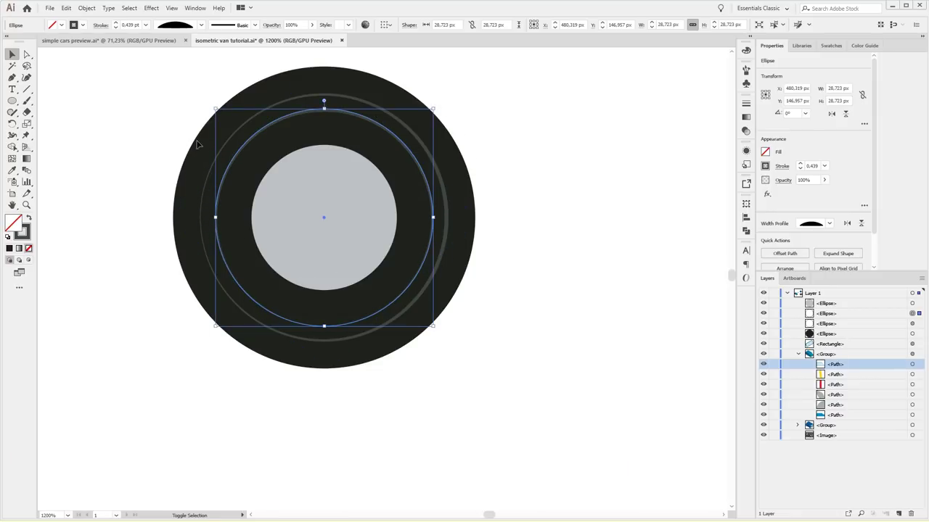
{"action": "left_click", "coordinate": [567, 161]}
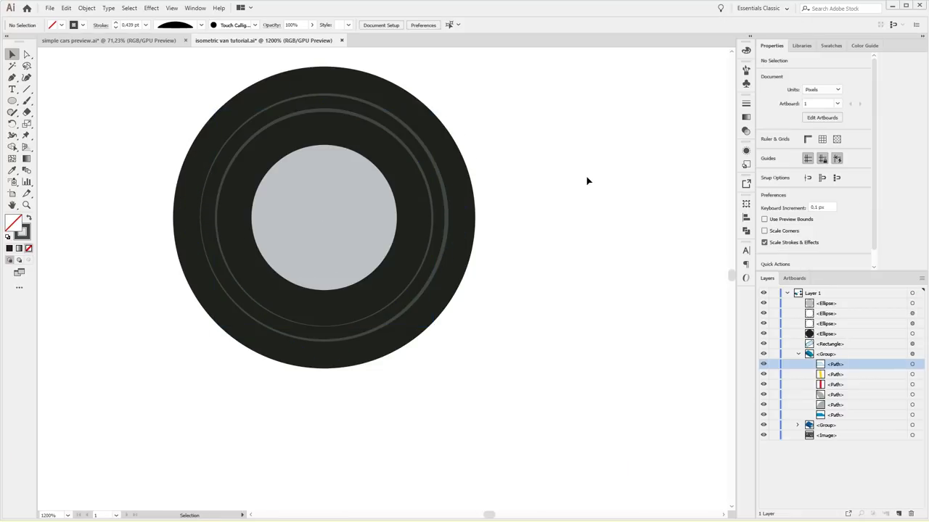
{"action": "left_click", "coordinate": [304, 110]}
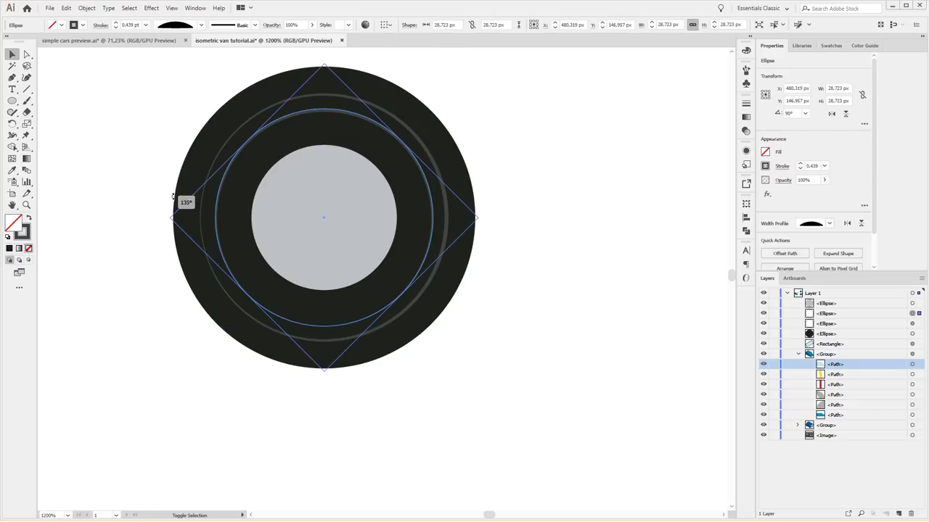
{"action": "left_click_drag", "start_coordinate": [204, 108], "coordinate": [220, 312]}
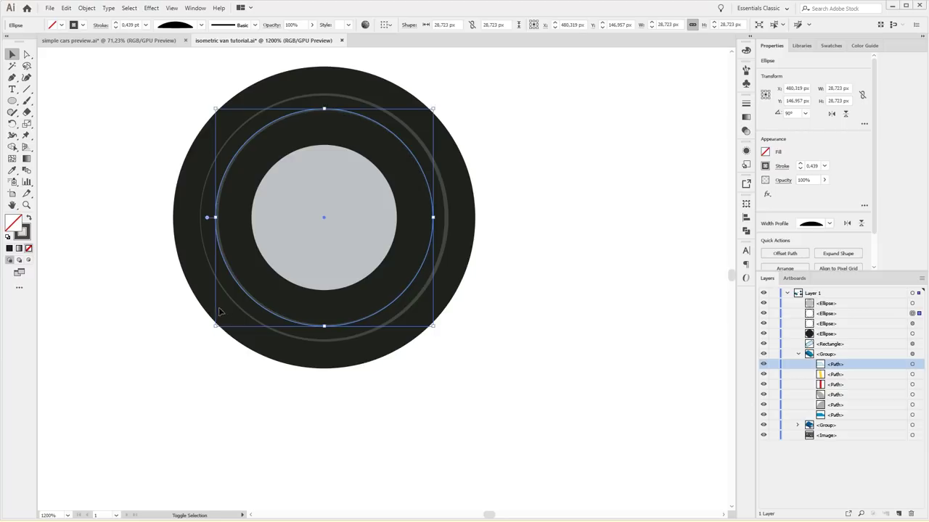
{"action": "left_click", "coordinate": [572, 237]}
Enlarge the outer ring slightly to 35.17 px around its centre
{"action": "left_click", "coordinate": [235, 132]}
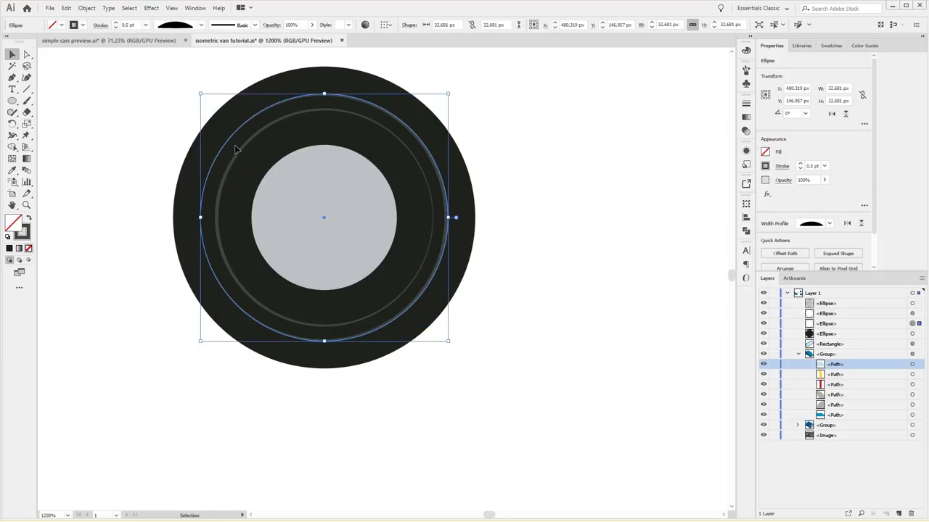
{"action": "left_click_drag", "start_coordinate": [198, 93], "coordinate": [190, 84]}
{"action": "left_click", "coordinate": [582, 176]}
{"action": "key", "text": "ctrl+minus"}
{"action": "key", "text": "ctrl+minus"}
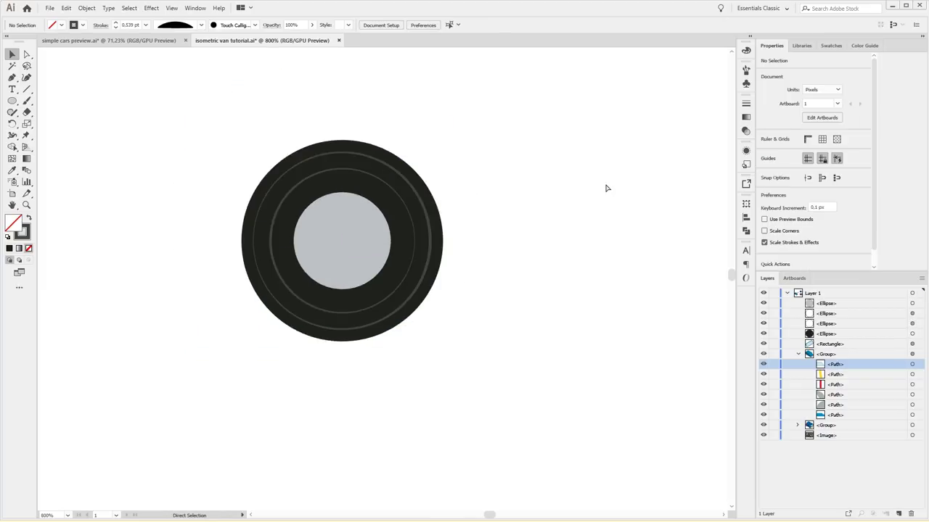
Select all the wheel's circles and group them
{"action": "key", "text": "ctrl+minus"}
{"action": "key", "text": "a"}
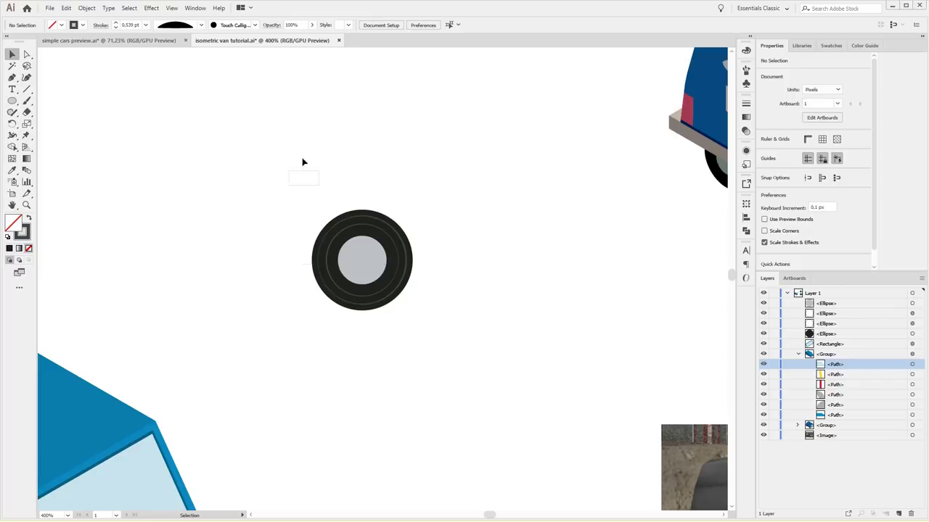
{"action": "left_click_drag", "start_coordinate": [291, 186], "coordinate": [449, 310]}
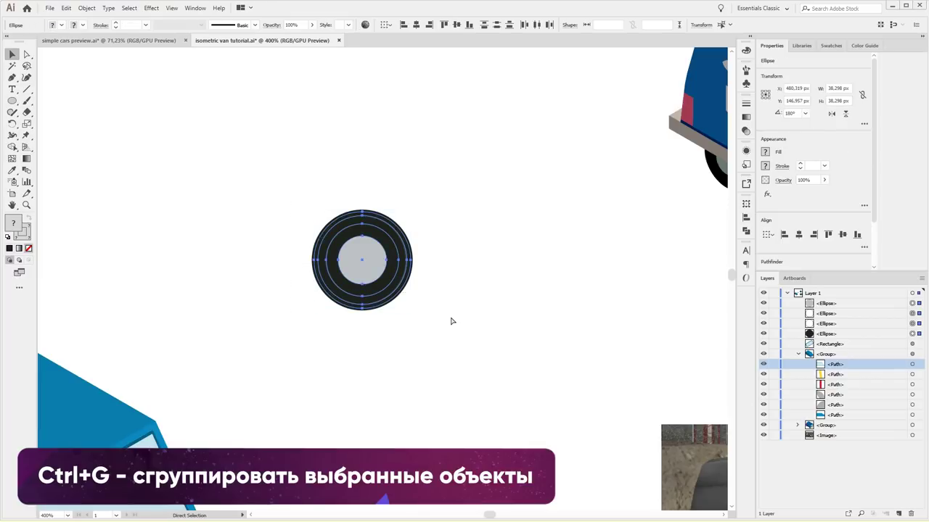
{"action": "key", "text": "ctrl+g"}
{"action": "key", "text": "v"}
Apply 3D Extrude & Bevel to the wheel with Isometric Left and 20 pt extrude depth
{"action": "left_click", "coordinate": [151, 8]}
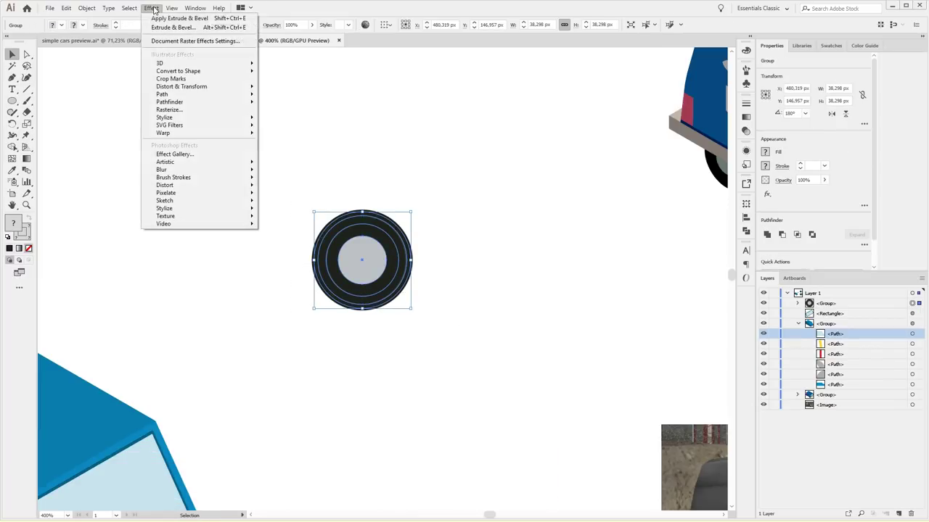
{"action": "left_click", "coordinate": [162, 27]}
{"action": "left_click", "coordinate": [500, 398]}
{"action": "left_click", "coordinate": [570, 221]}
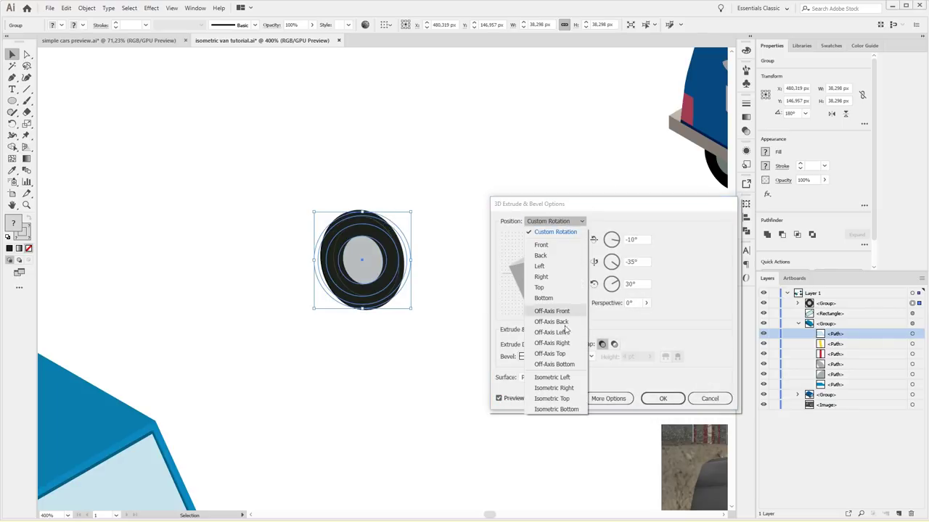
{"action": "left_click", "coordinate": [553, 394]}
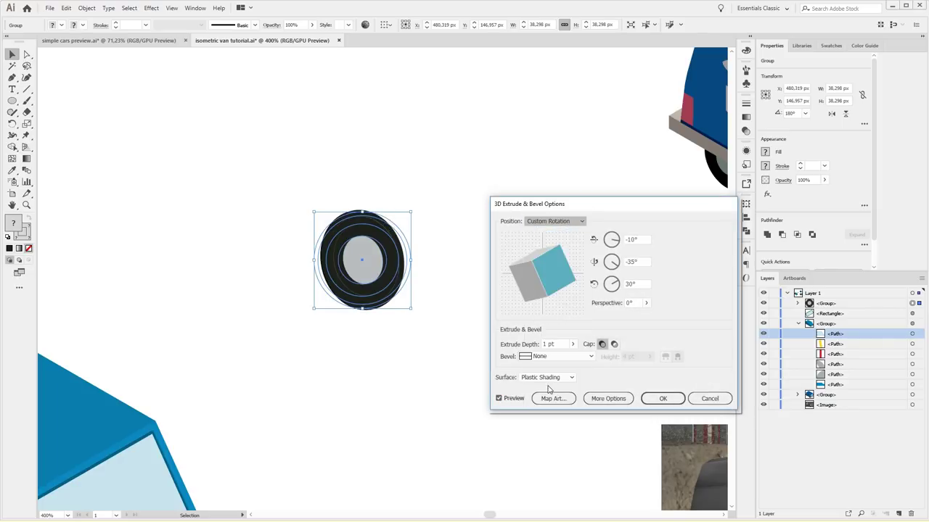
{"action": "left_click", "coordinate": [556, 221]}
{"action": "left_click", "coordinate": [561, 378]}
{"action": "double_click", "coordinate": [558, 342]}
{"action": "type", "text": "30"}
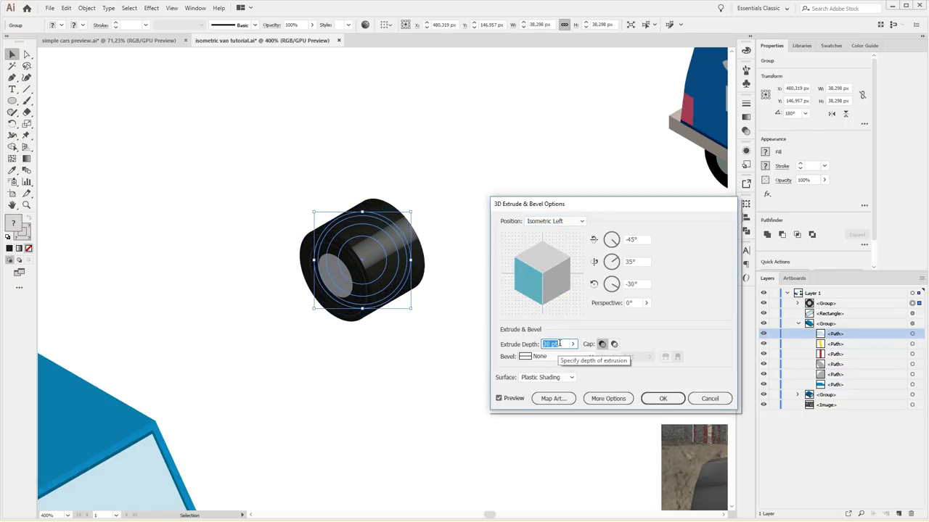
{"action": "key", "text": "shift+Down"}
{"action": "key", "text": "Down"}
{"action": "key", "text": "Down"}
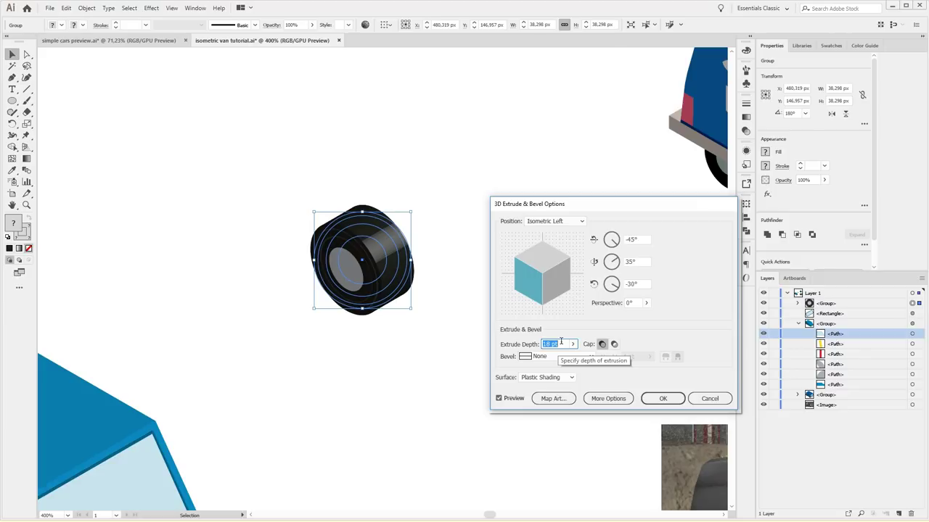
{"action": "key", "text": "Up"}
{"action": "key", "text": "Up"}
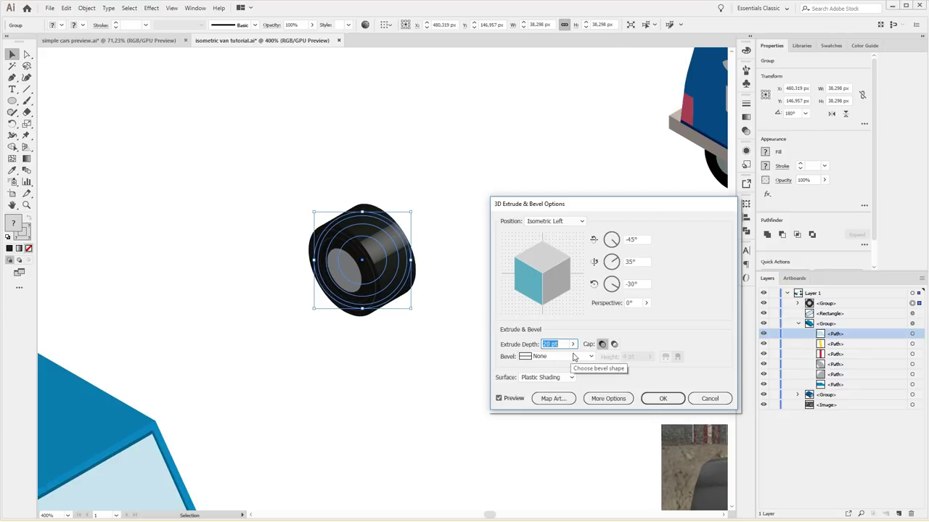
{"action": "left_click", "coordinate": [662, 400]}
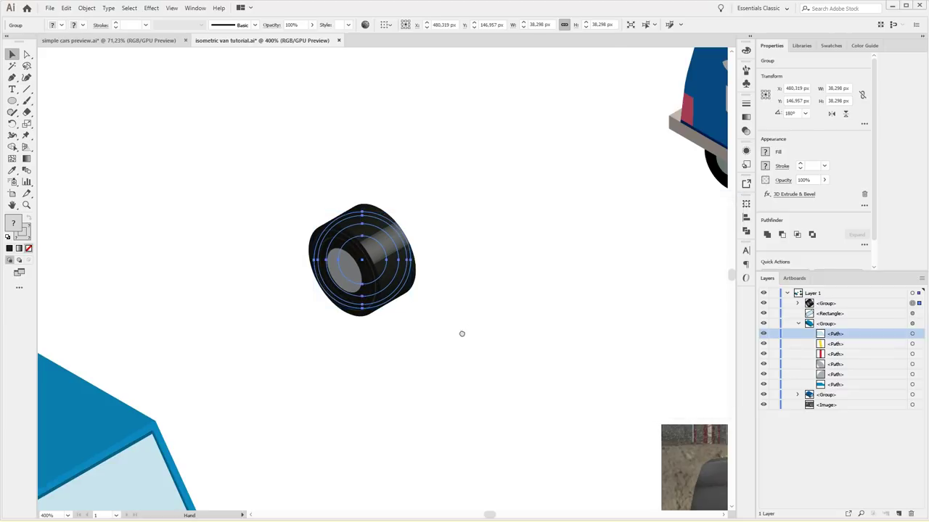
Move the 3D wheel into the rear wheel well and send it behind the van body
{"action": "left_click_drag", "start_coordinate": [462, 332], "coordinate": [551, 263]}
{"action": "mouse_move", "coordinate": [425, 318]}
{"action": "left_mouse_down"}
{"action": "mouse_move", "coordinate": [452, 292]}
{"action": "mouse_move", "coordinate": [472, 290]}
{"action": "mouse_move", "coordinate": [566, 164]}
{"action": "left_mouse_up"}
{"action": "key", "text": "ctrl+minus"}
{"action": "key", "text": "ctrl+minus"}
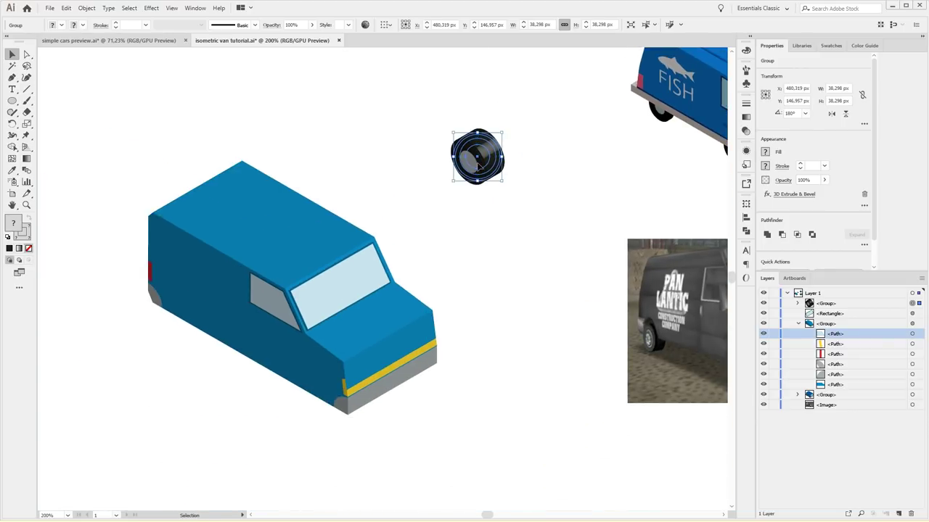
{"action": "left_click_drag", "start_coordinate": [479, 167], "coordinate": [182, 328]}
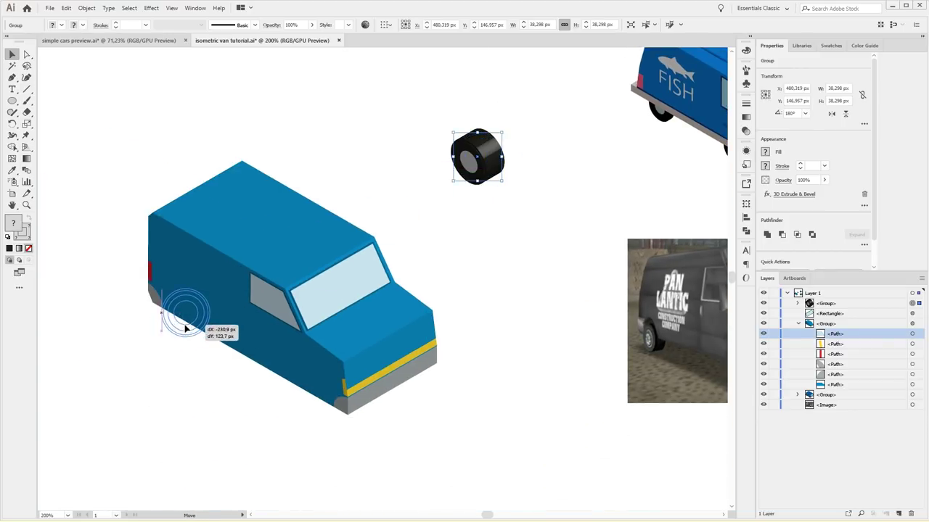
{"action": "key", "text": "ctrl+shift+bracketleft"}
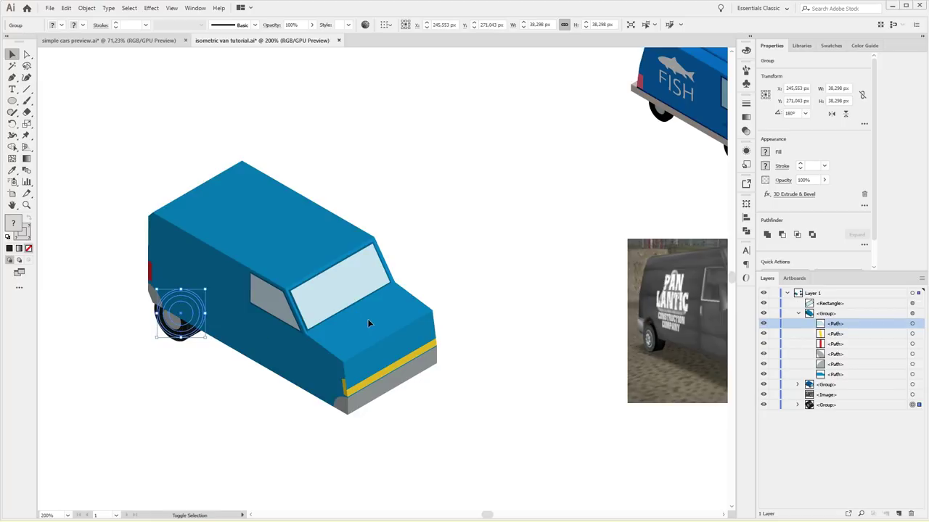
{"action": "key", "text": "Right"}
{"action": "key", "text": "Right"}
{"action": "key", "text": "Right"}
{"action": "key", "text": "Right"}
{"action": "key", "text": "Right"}
{"action": "key", "text": "Right"}
{"action": "key", "text": "Right"}
{"action": "key", "text": "Right"}
{"action": "key", "text": "Right"}
{"action": "key", "text": "Right"}
{"action": "key", "text": "Right"}
{"action": "key", "text": "Right"}
{"action": "key", "text": "Right"}
{"action": "key", "text": "Right"}
{"action": "key", "text": "Right"}
{"action": "key", "text": "Right"}
{"action": "key", "text": "Right"}
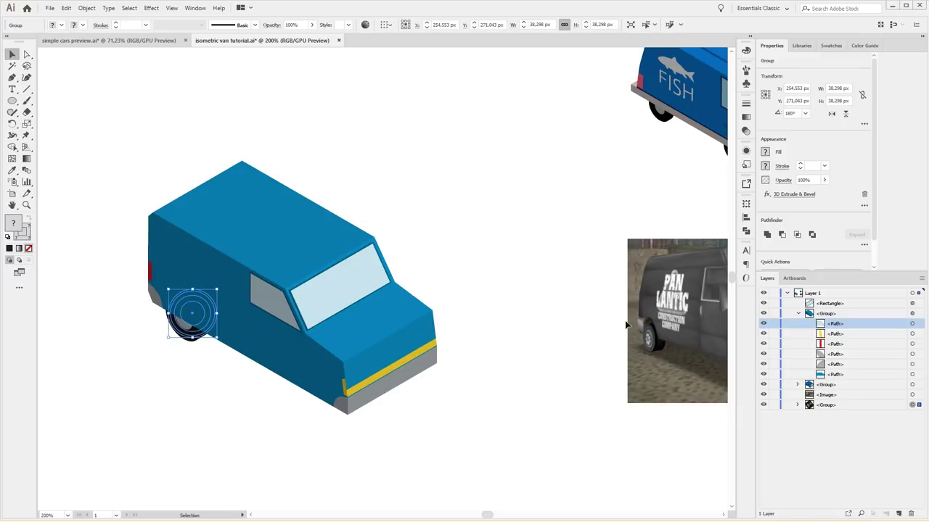
Shrink the rear wheel to about 28.7 px and nudge it slightly left and down
{"action": "left_click_drag", "start_coordinate": [218, 333], "coordinate": [231, 337]}
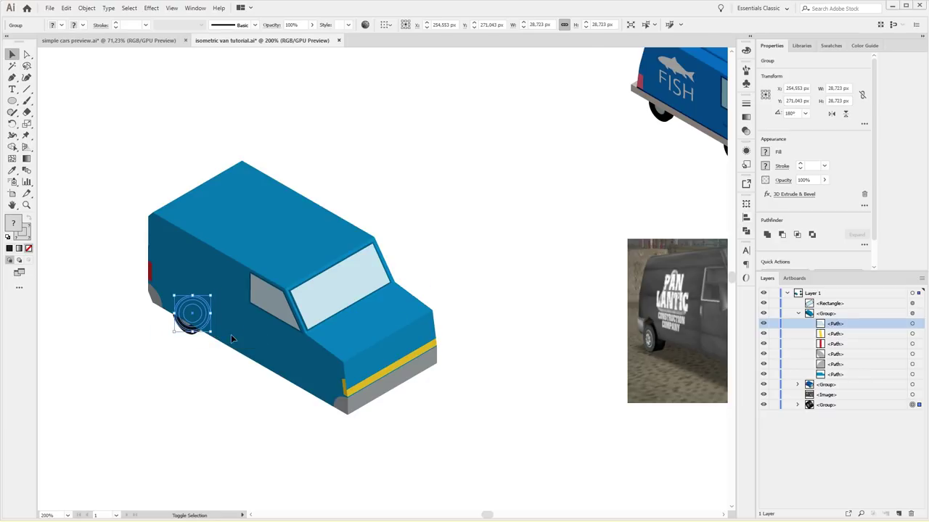
{"action": "key", "text": "Left"}
{"action": "key", "text": "Left"}
{"action": "key", "text": "Left"}
{"action": "key", "text": "Down"}
{"action": "left_click", "coordinate": [403, 200]}
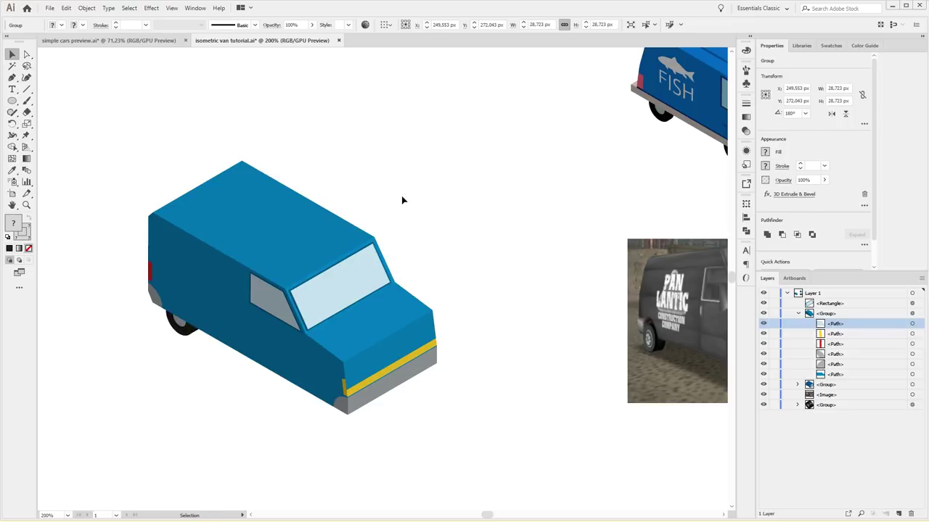
{"action": "key", "text": "ctrl+plus"}
{"action": "key", "text": "ctrl+plus"}
{"action": "key", "text": "ctrl+plus"}
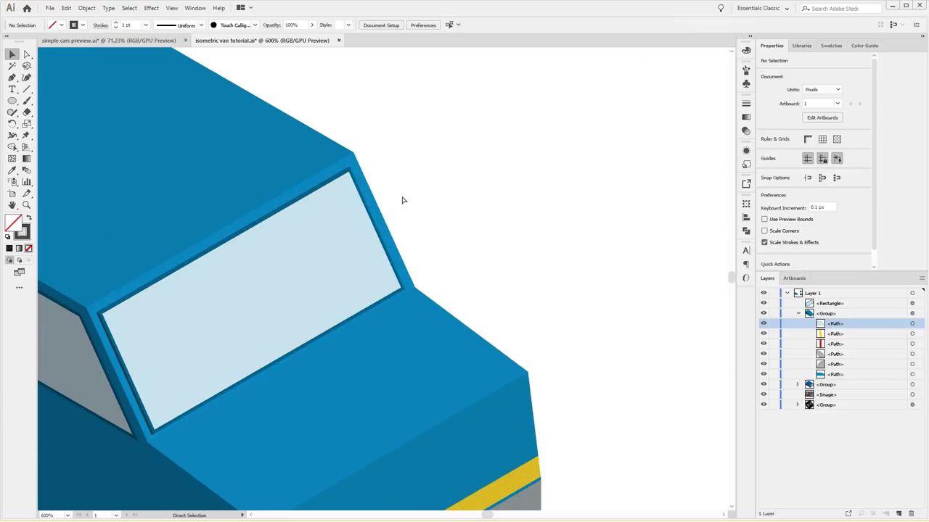
{"action": "mouse_move", "coordinate": [394, 186]}
{"action": "left_mouse_down"}
{"action": "mouse_move", "coordinate": [353, 259]}
{"action": "mouse_move", "coordinate": [504, 278]}
{"action": "mouse_move", "coordinate": [450, 281]}
{"action": "left_mouse_up"}
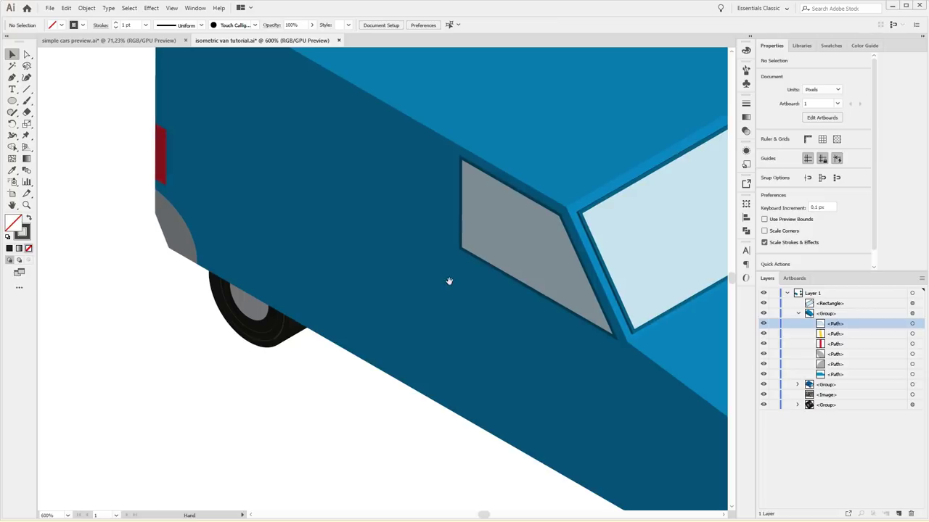
{"action": "left_click", "coordinate": [912, 405]}
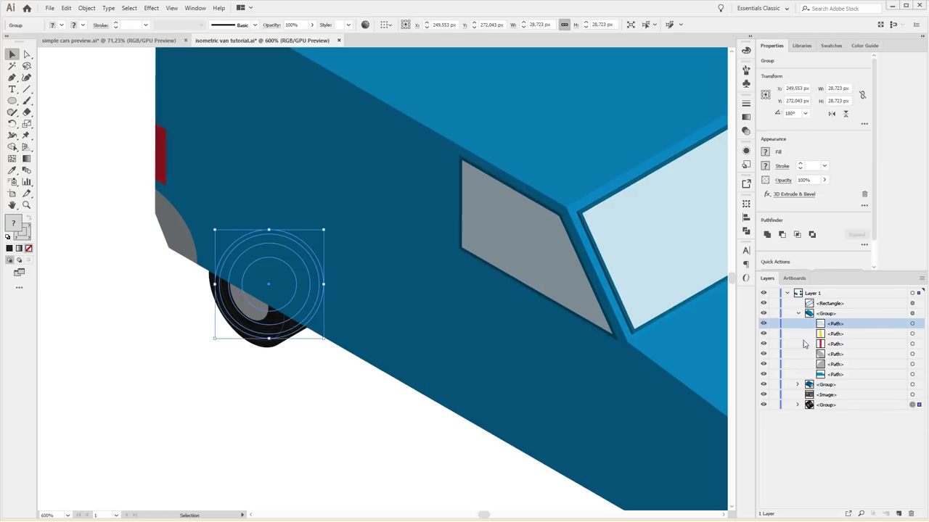
{"action": "left_click", "coordinate": [746, 150]}
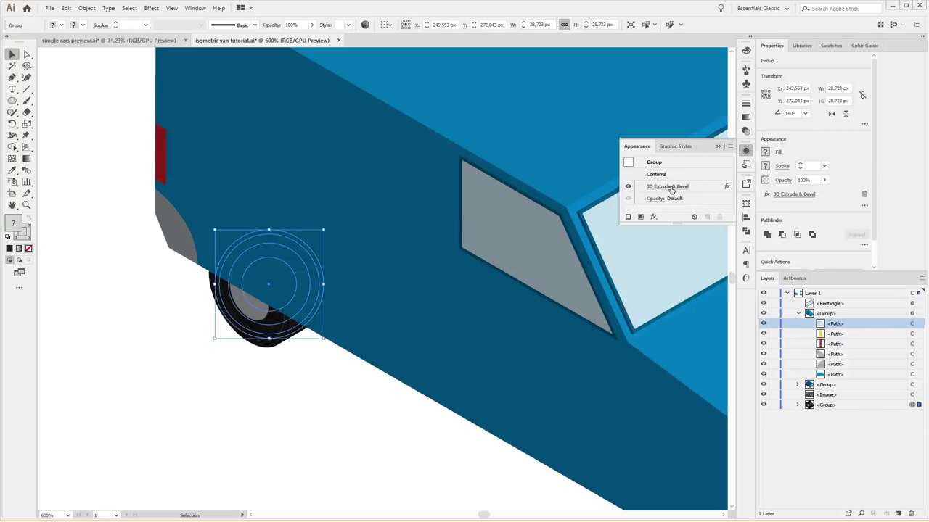
Lower the rear wheel's vertical-axis 3D rotation by two degrees, then zoom out to the whole van
{"action": "left_click", "coordinate": [669, 188]}
{"action": "left_click", "coordinate": [499, 398]}
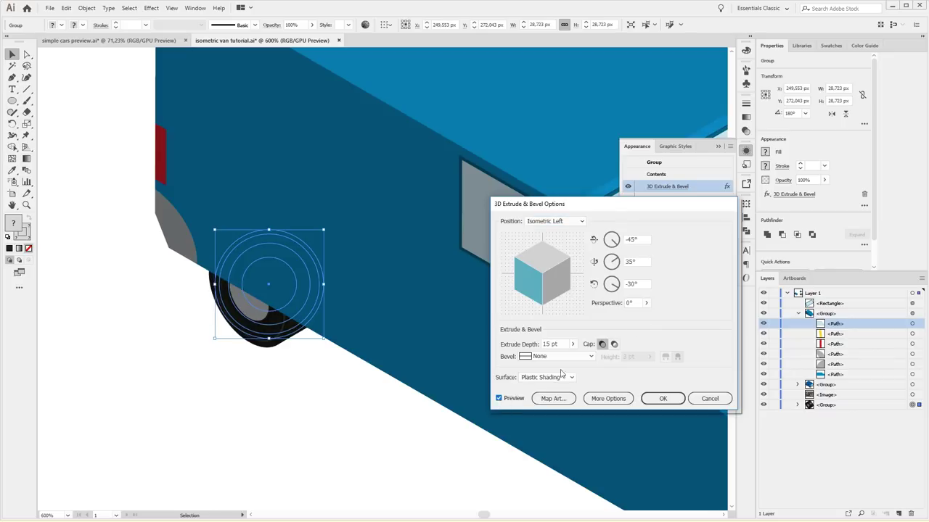
{"action": "left_click", "coordinate": [645, 262]}
{"action": "key", "text": "Down"}
{"action": "key", "text": "Down"}
{"action": "key", "text": "Down"}
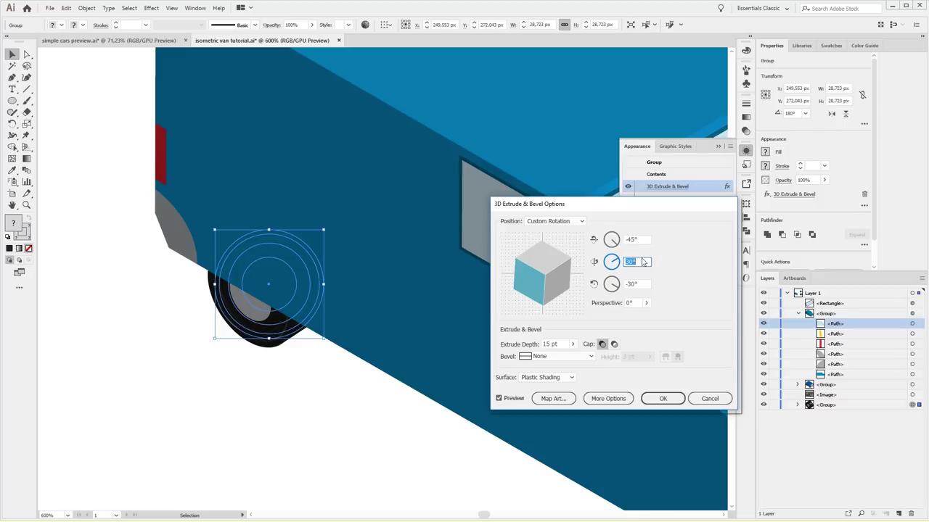
{"action": "key", "text": "Down"}
{"action": "key", "text": "Down"}
{"action": "key", "text": "Down"}
{"action": "key", "text": "Down"}
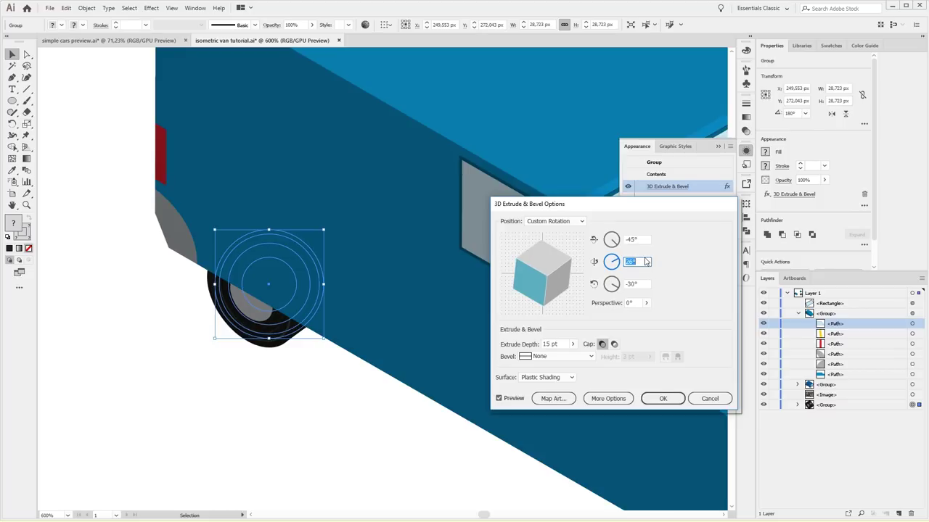
{"action": "left_click", "coordinate": [664, 397]}
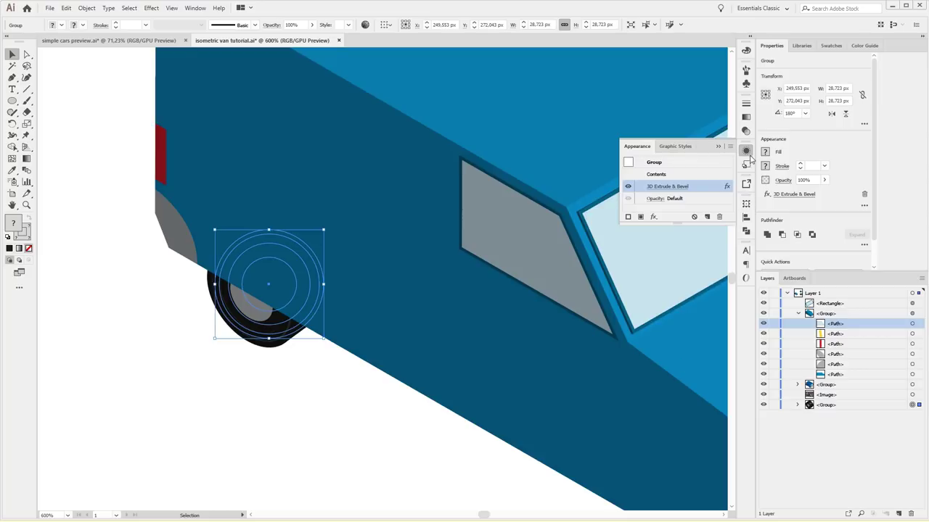
{"action": "left_click", "coordinate": [747, 154]}
{"action": "key", "text": "ctrl+minus"}
{"action": "key", "text": "a"}
{"action": "scroll", "coordinate": [385, 315], "scroll_direction": "left", "scroll_amount": 3}
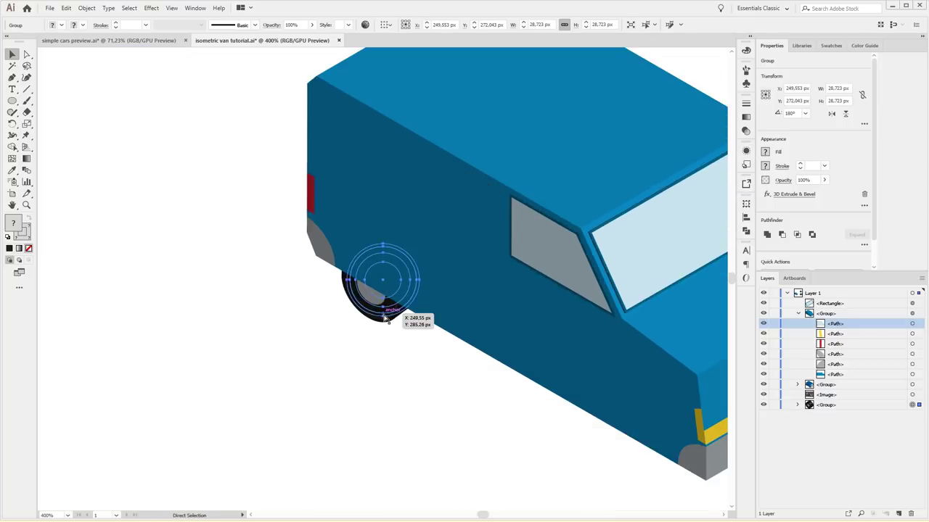
{"action": "key", "text": "ctrl+minus"}
{"action": "key", "text": "ctrl+minus"}
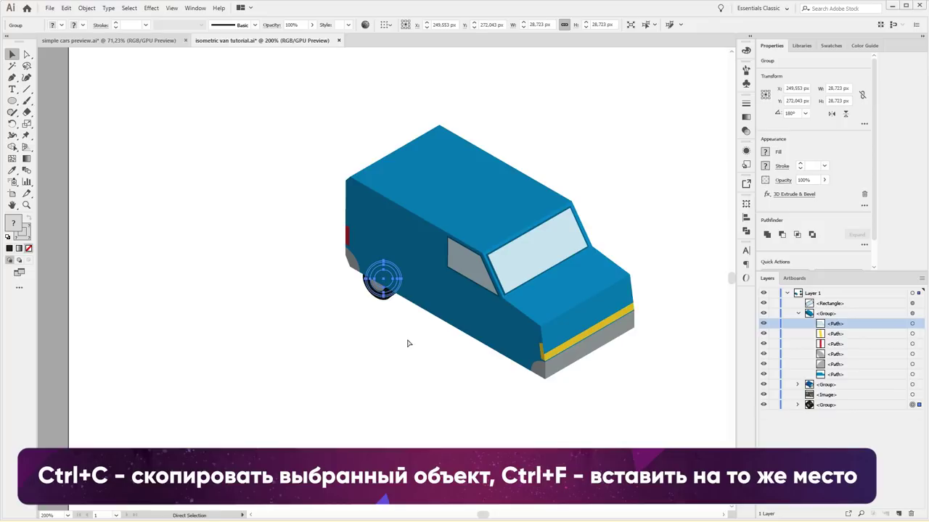
Paste a copy of the rear wheel in front and move it into the front wheel arch
{"action": "key", "text": "ctrl+c"}
{"action": "key", "text": "ctrl+f"}
{"action": "left_click_drag", "start_coordinate": [371, 280], "coordinate": [513, 367]}
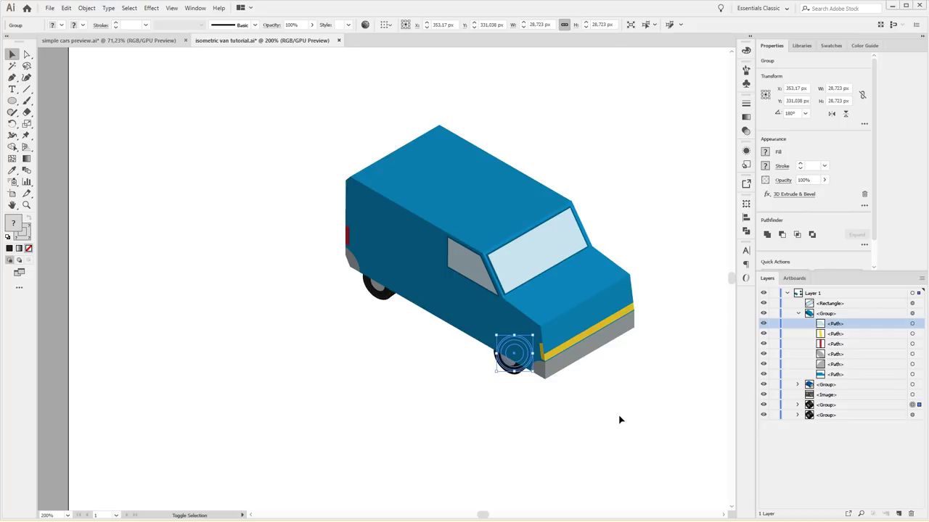
{"action": "left_click", "coordinate": [624, 411]}
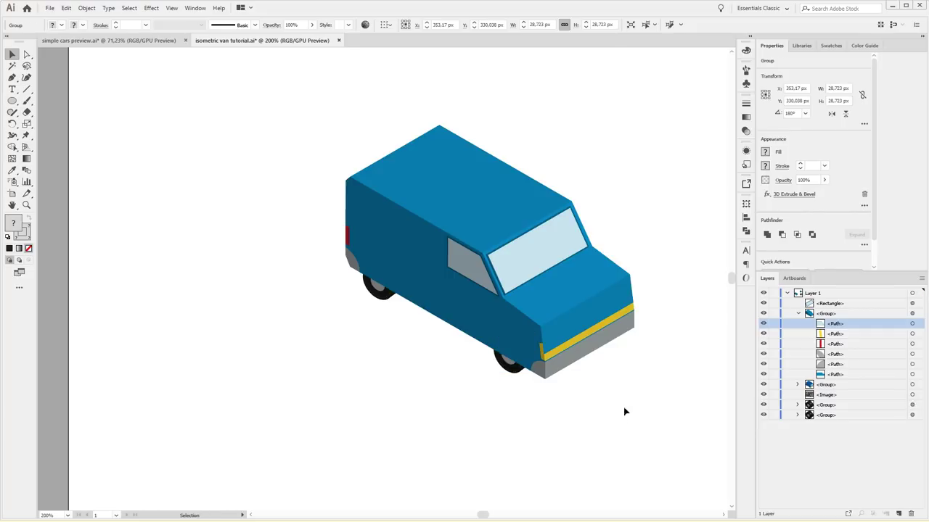
Pan the view to centre on the van's front
{"action": "left_click_drag", "start_coordinate": [611, 343], "coordinate": [426, 281]}
{"action": "scroll", "coordinate": [426, 282], "scroll_direction": "right", "scroll_amount": 2}
{"action": "scroll", "coordinate": [435, 286], "scroll_direction": "right", "scroll_amount": 5}
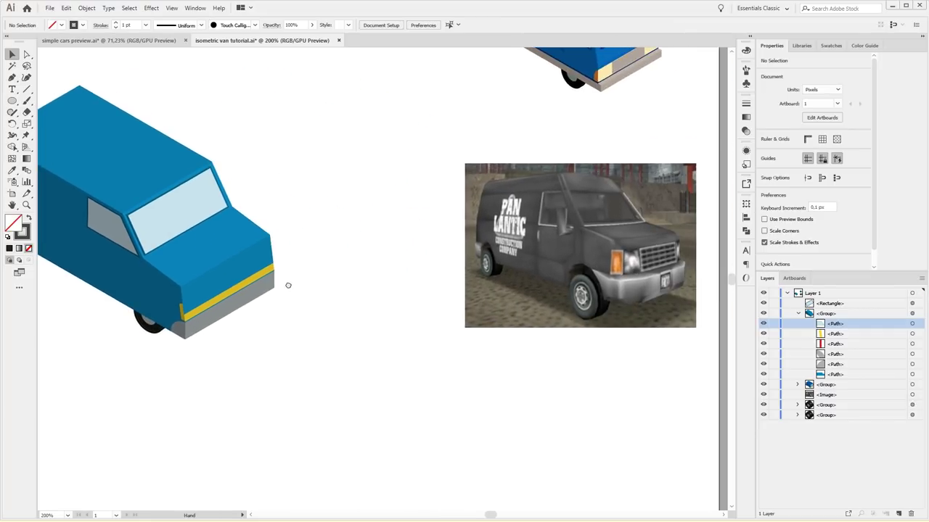
{"action": "scroll", "coordinate": [653, 274], "scroll_direction": "left", "scroll_amount": 4}
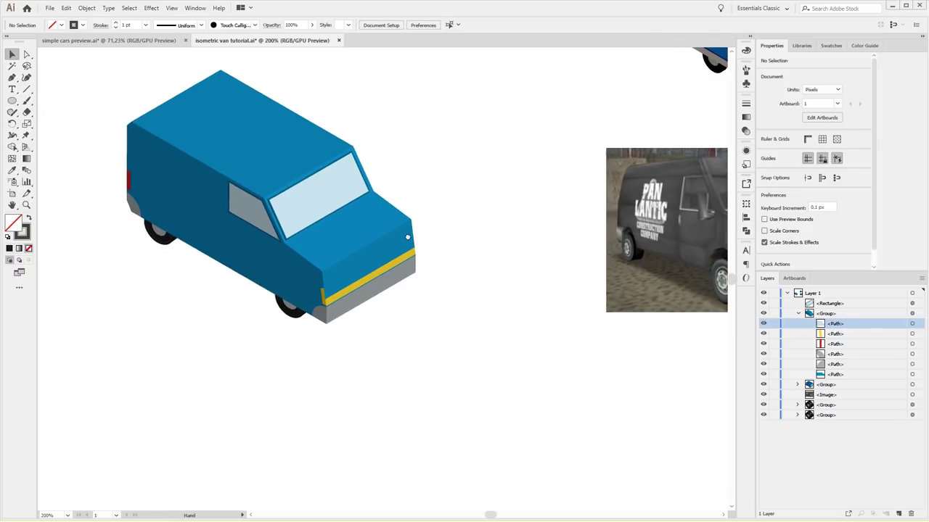
{"action": "scroll", "coordinate": [414, 239], "scroll_direction": "up", "scroll_amount": 2}
{"action": "scroll", "coordinate": [411, 236], "scroll_direction": "up", "scroll_amount": 1}
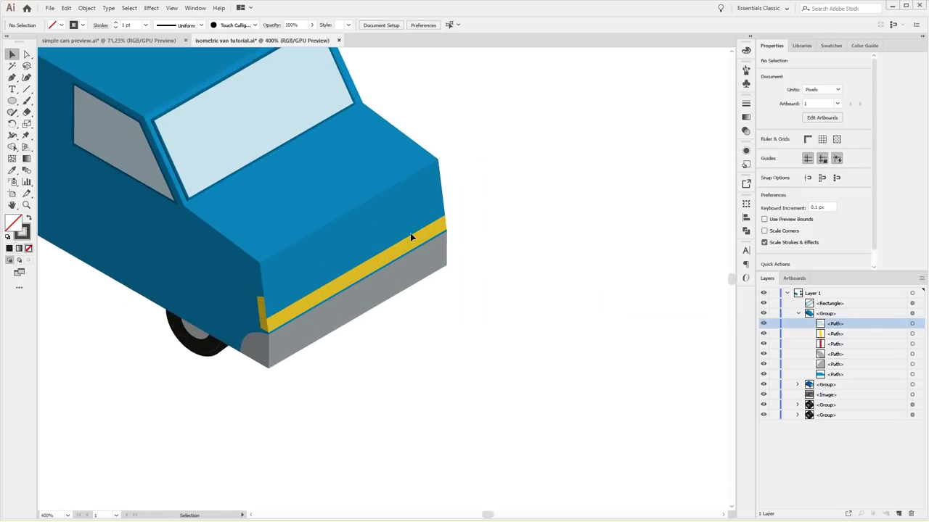
{"action": "left_click_drag", "start_coordinate": [410, 233], "coordinate": [445, 213]}
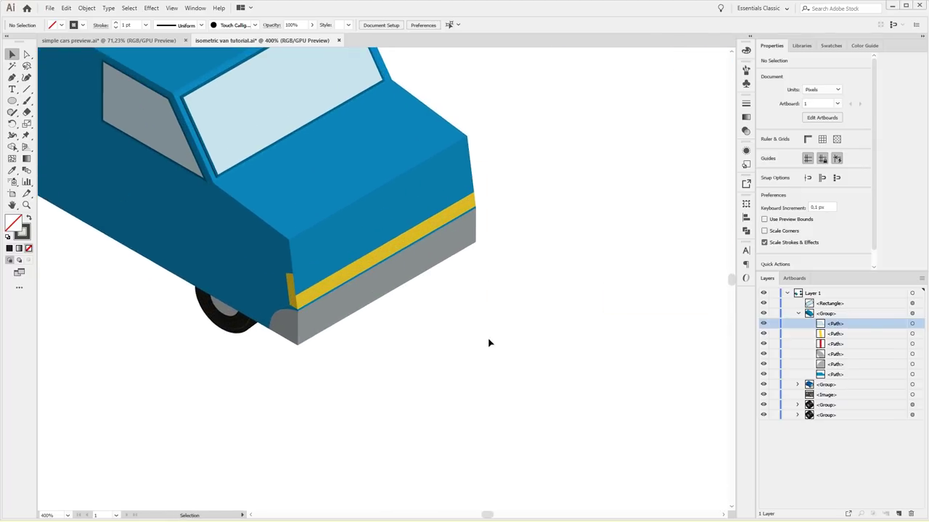
Draw a small rectangle below the van's front and fill it pale cream FFF5C2
{"action": "key", "text": "m"}
{"action": "left_click_drag", "start_coordinate": [410, 348], "coordinate": [444, 378]}
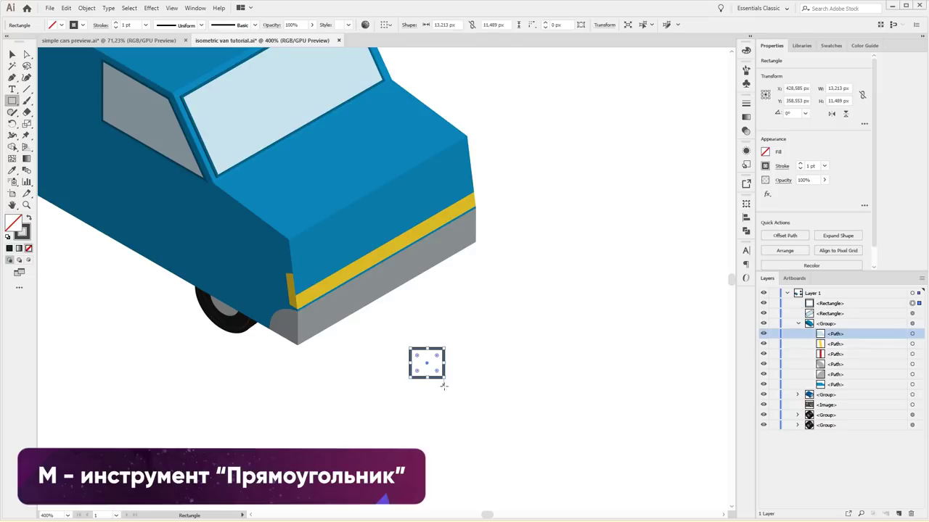
{"action": "key", "text": "v"}
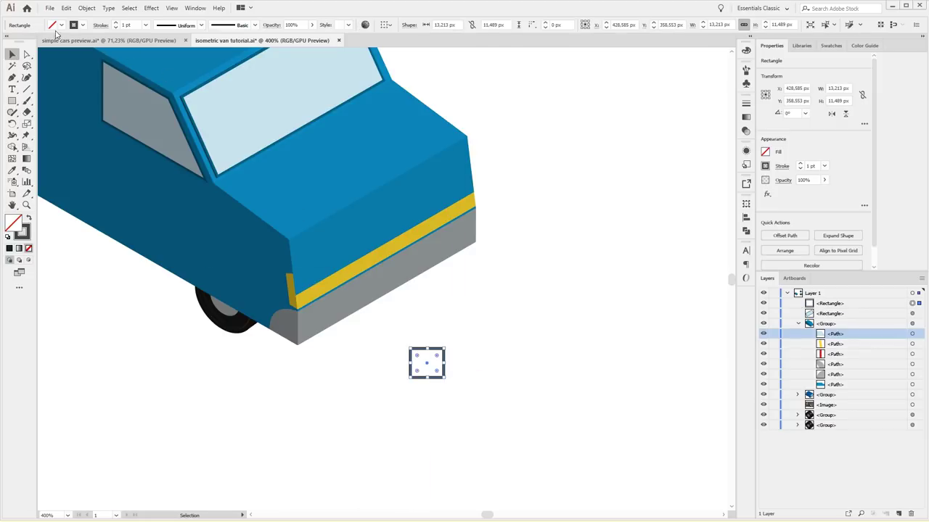
{"action": "left_click", "coordinate": [29, 219]}
{"action": "left_click", "coordinate": [61, 25]}
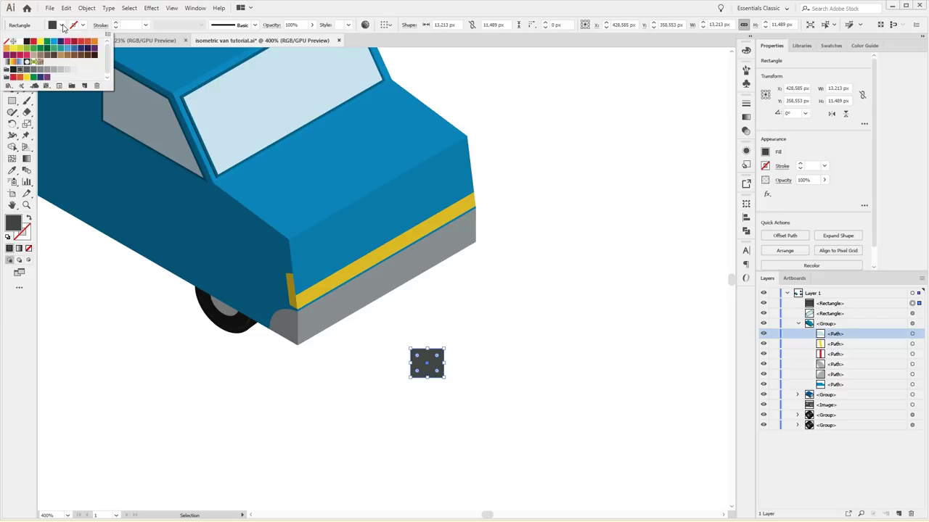
{"action": "left_click", "coordinate": [25, 76]}
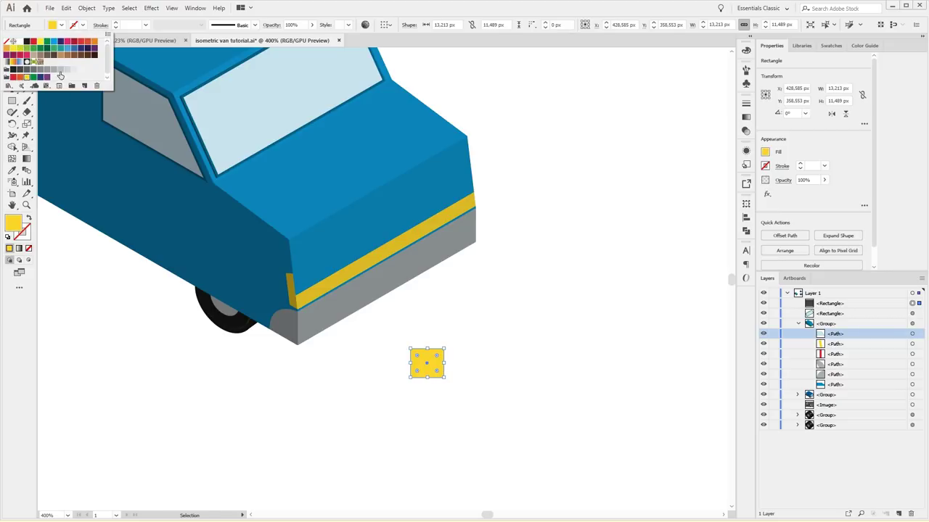
{"action": "double_click", "coordinate": [13, 222]}
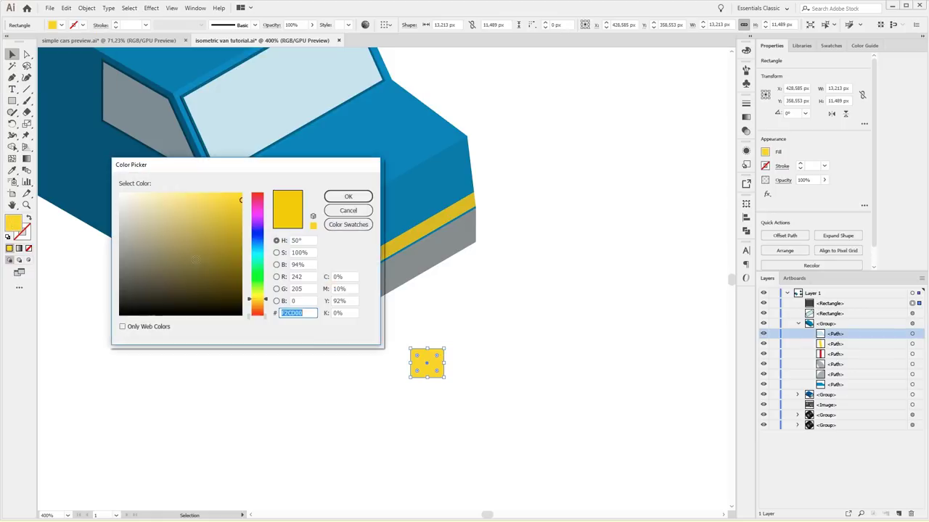
{"action": "left_click_drag", "start_coordinate": [128, 193], "coordinate": [149, 191]}
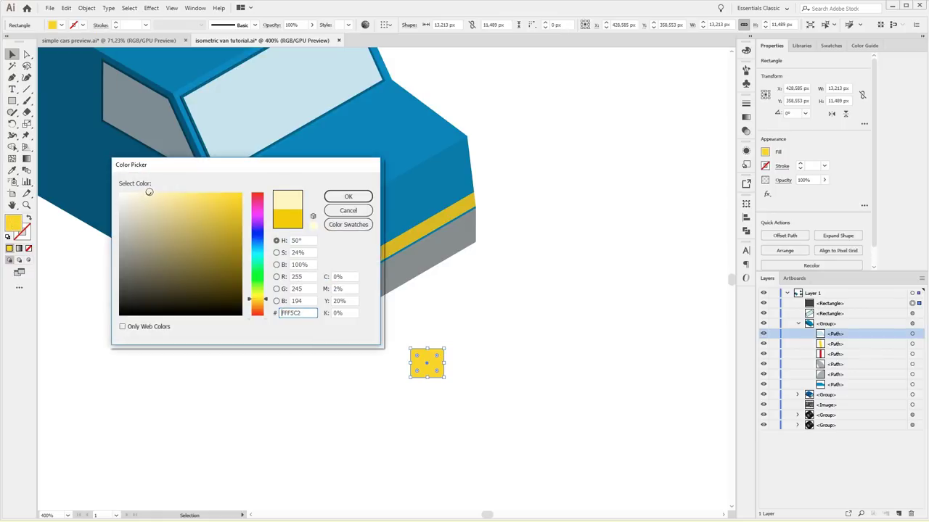
{"action": "left_click", "coordinate": [348, 196]}
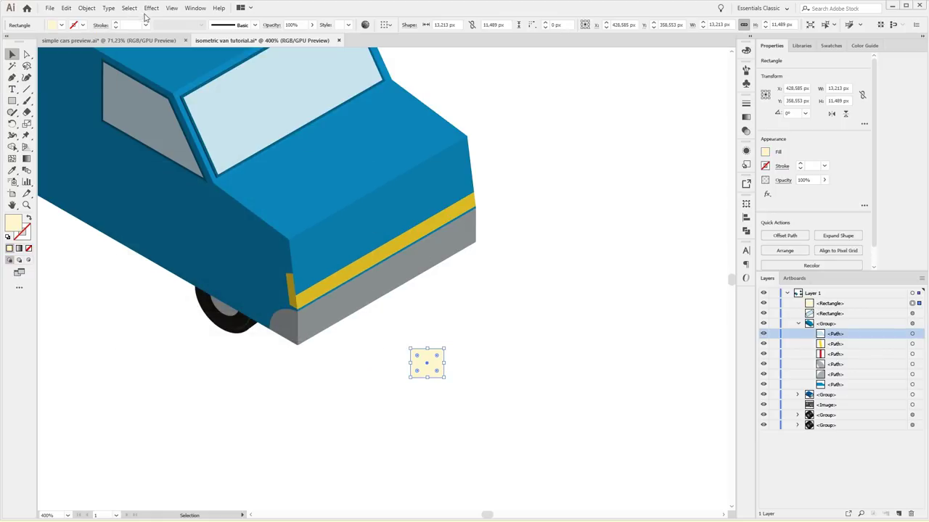
{"action": "left_click", "coordinate": [354, 222]}
Move the cream rectangle onto the van's front corner and give it an Isometric Right 3D extrude
{"action": "left_click_drag", "start_coordinate": [426, 355], "coordinate": [326, 261]}
{"action": "left_click", "coordinate": [151, 8]}
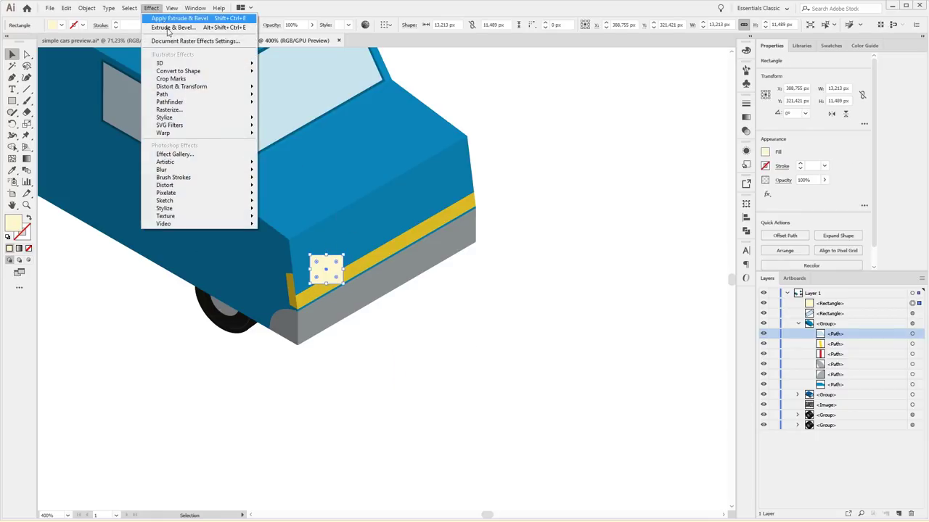
{"action": "left_click", "coordinate": [168, 27]}
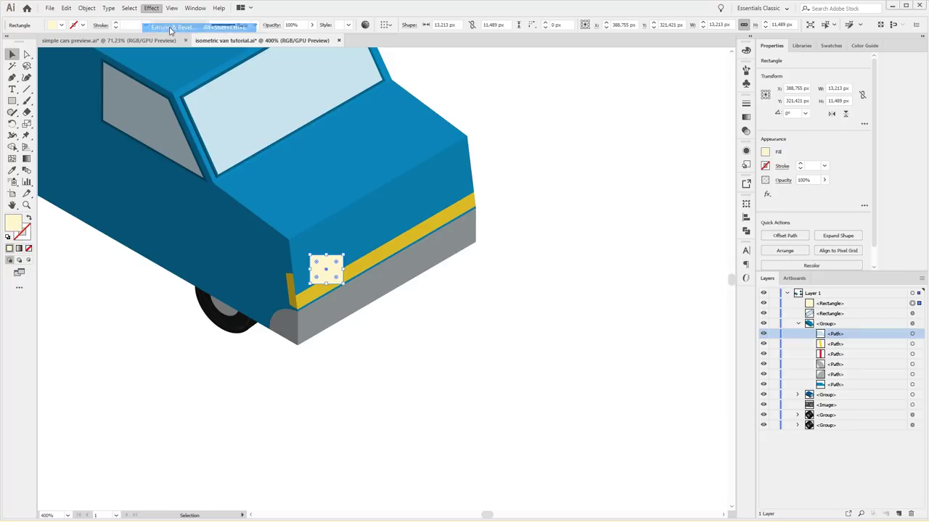
{"action": "left_click", "coordinate": [499, 399]}
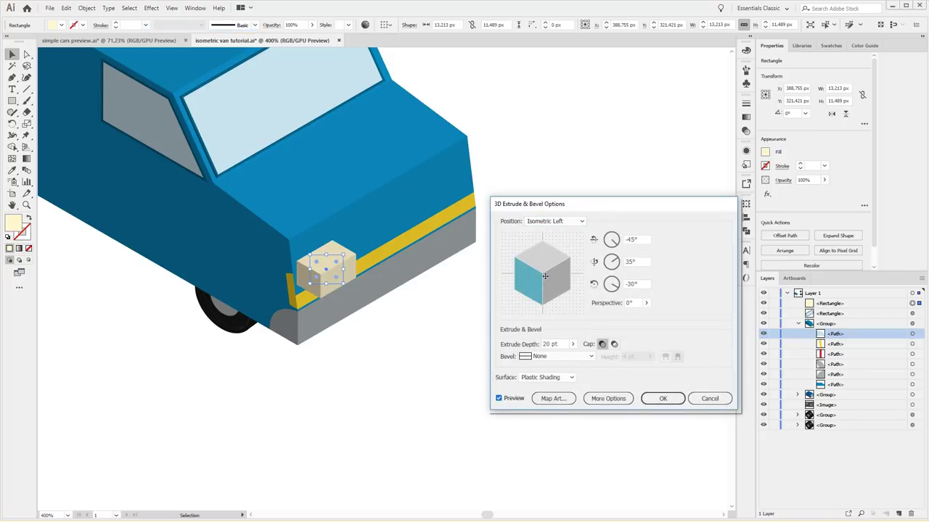
{"action": "left_click", "coordinate": [555, 220]}
{"action": "left_click", "coordinate": [555, 388]}
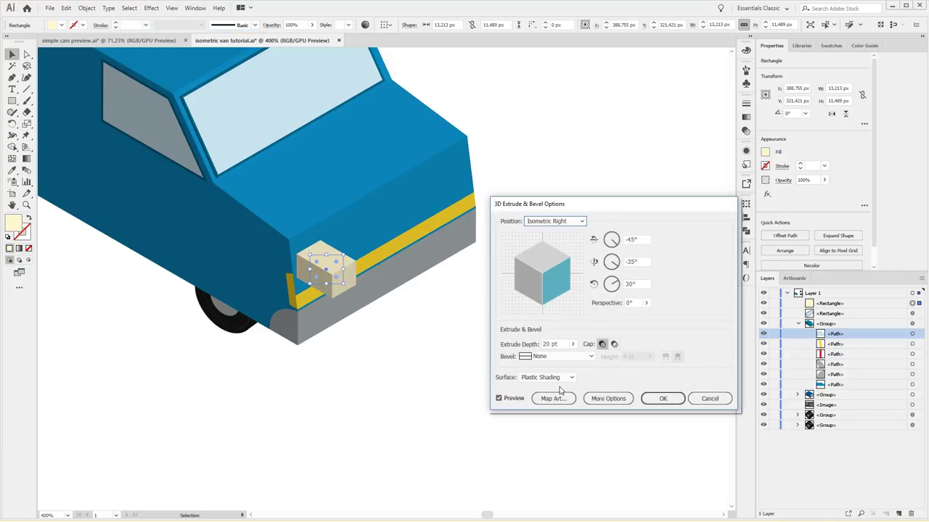
Set the headlight's extrude depth to 0 pt and first rotation to about -36°
{"action": "left_click", "coordinate": [558, 344]}
{"action": "key", "text": "Down"}
{"action": "key", "text": "Down"}
{"action": "key", "text": "Down"}
{"action": "key", "text": "Down"}
{"action": "key", "text": "Down"}
{"action": "key", "text": "Down"}
{"action": "key", "text": "Down"}
{"action": "key", "text": "Down"}
{"action": "key", "text": "Down"}
{"action": "key", "text": "Down"}
{"action": "key", "text": "Down"}
{"action": "key", "text": "Down"}
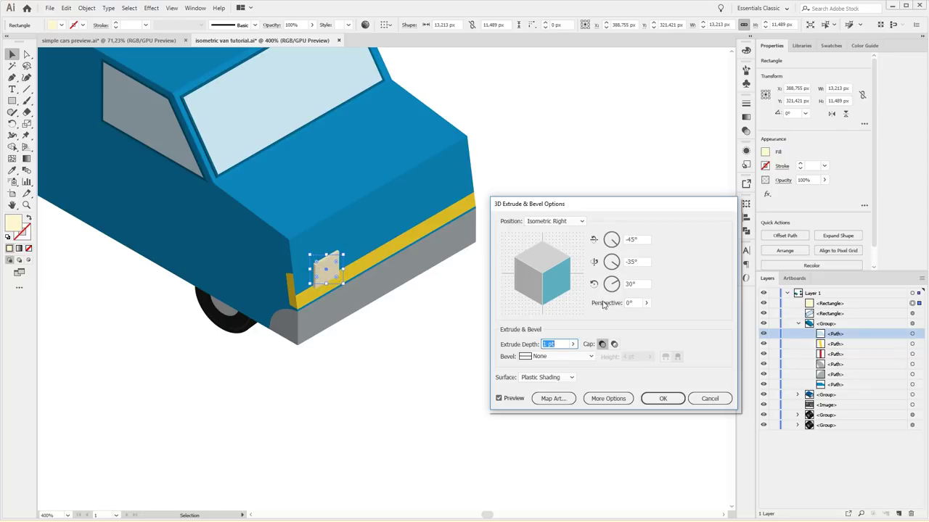
{"action": "left_click", "coordinate": [640, 239]}
{"action": "key", "text": "Up"}
{"action": "key", "text": "Up"}
{"action": "key", "text": "Up"}
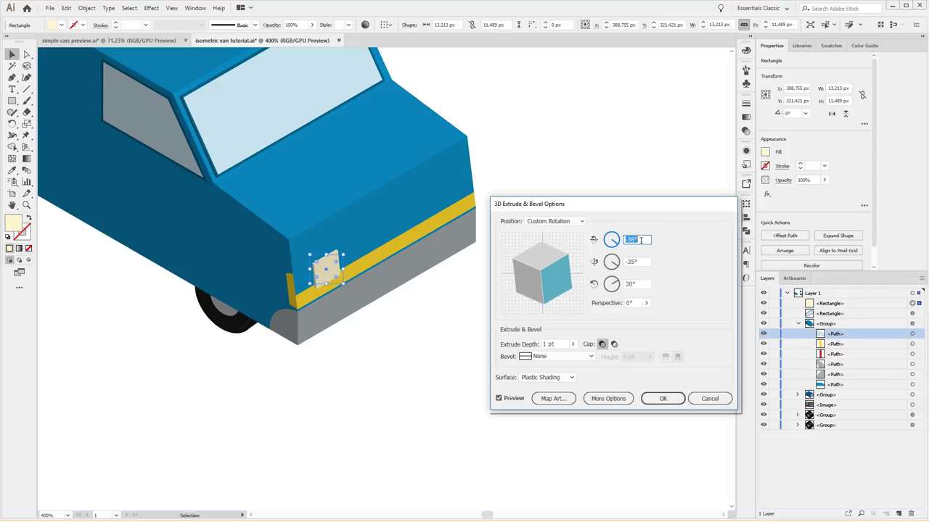
{"action": "left_click", "coordinate": [571, 349]}
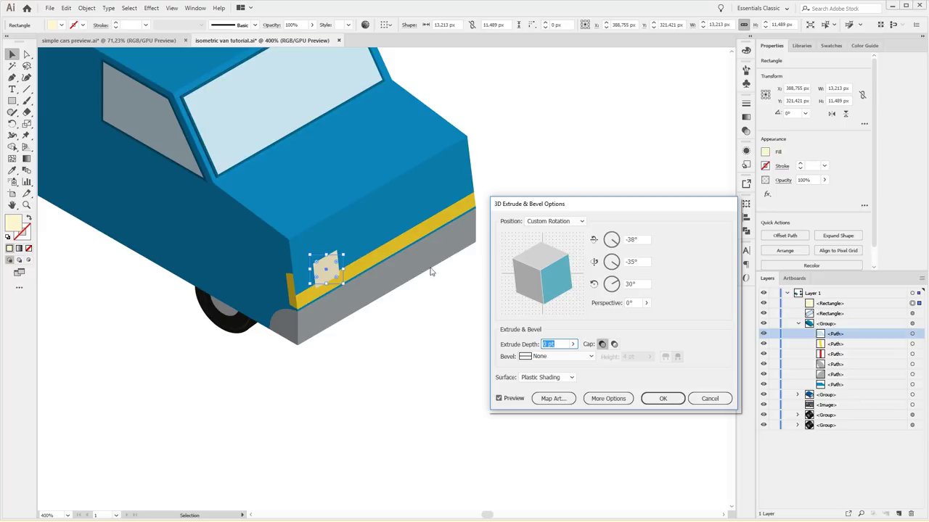
{"action": "left_click", "coordinate": [636, 240]}
{"action": "key", "text": "Up"}
{"action": "key", "text": "Up"}
{"action": "key", "text": "Up"}
{"action": "key", "text": "Up"}
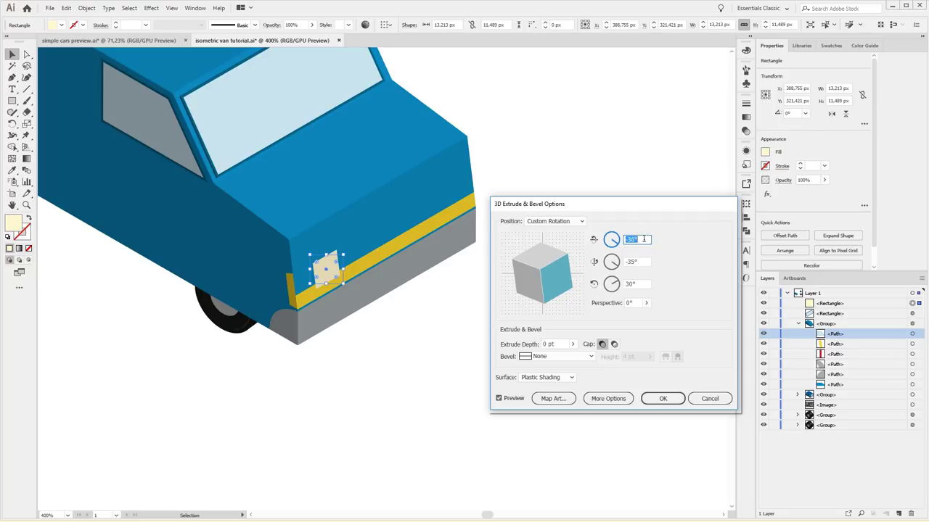
{"action": "left_click", "coordinate": [657, 399]}
{"action": "key", "text": "ctrl+equal"}
{"action": "key", "text": "ctrl+equal"}
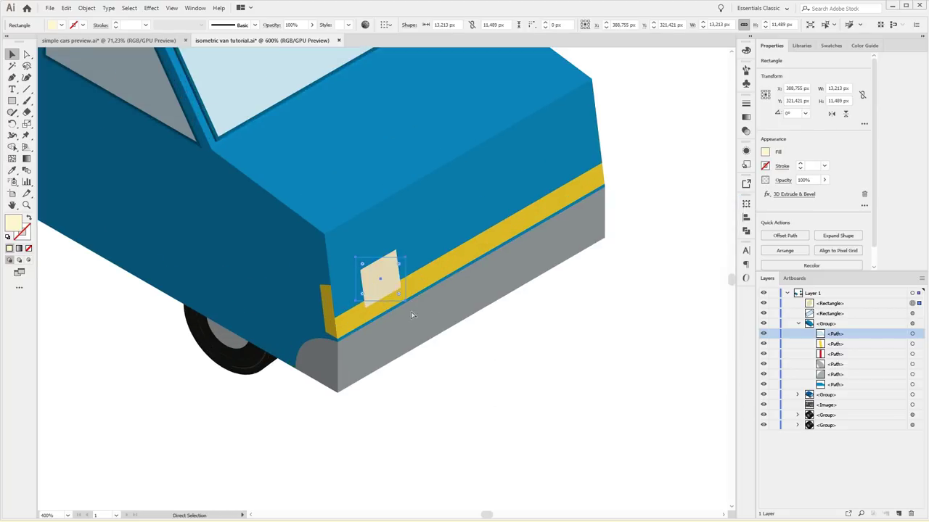
Enlarge the headlight and nudge it left and up into the front corner
{"action": "key", "text": "ctrl+equal"}
{"action": "left_click_drag", "start_coordinate": [454, 226], "coordinate": [385, 263]}
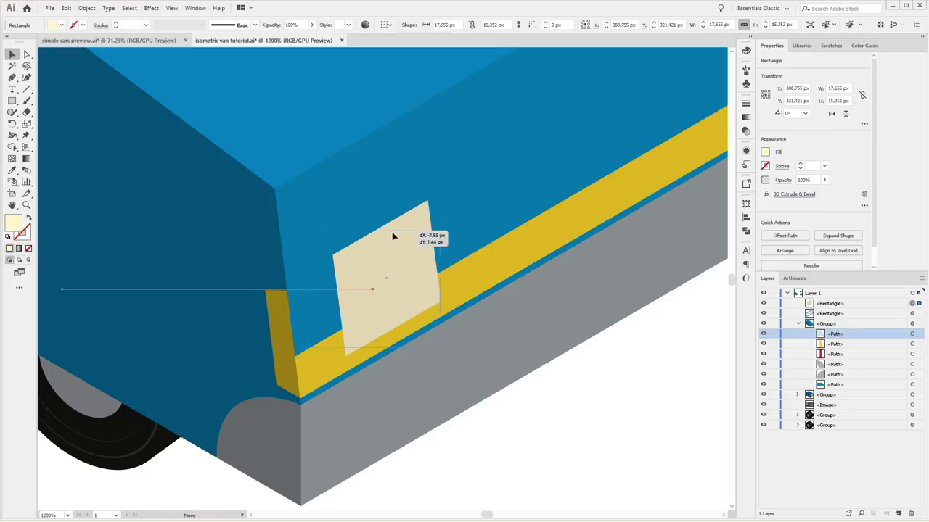
{"action": "key", "text": "Left"}
{"action": "key", "text": "Up"}
{"action": "key", "text": "Up"}
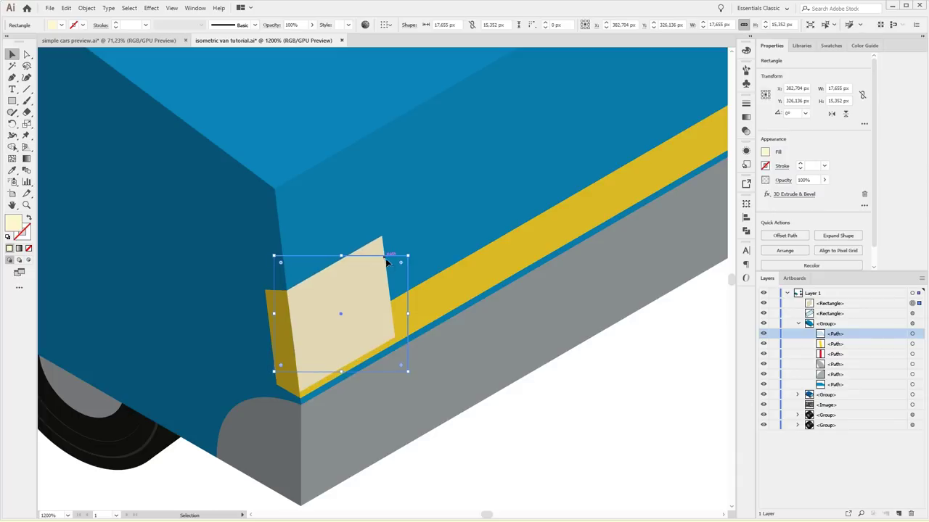
{"action": "left_click_drag", "start_coordinate": [410, 373], "coordinate": [415, 377]}
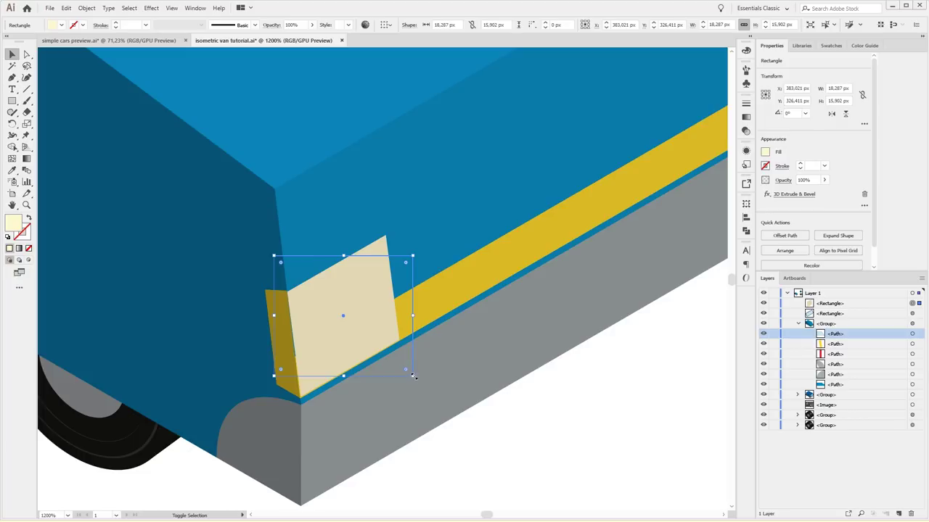
{"action": "left_click_drag", "start_coordinate": [412, 375], "coordinate": [418, 380]}
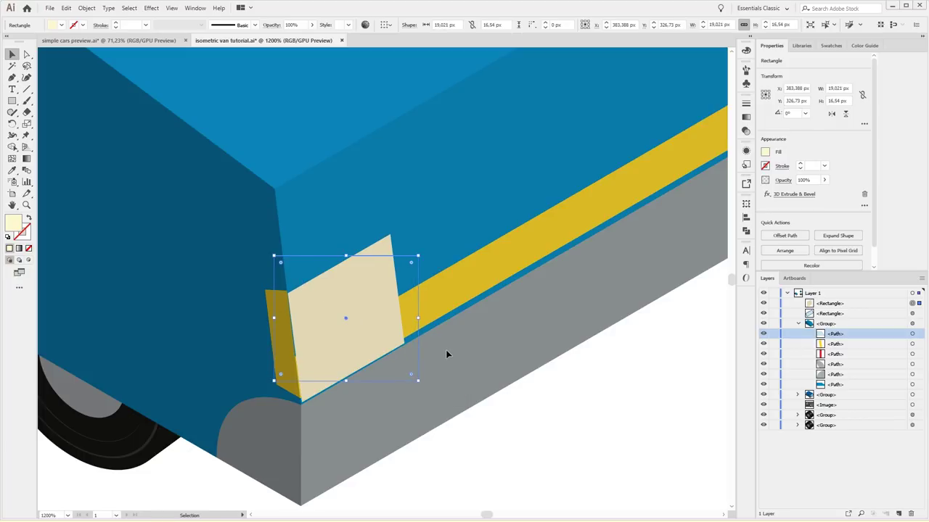
Fine-position the headlight and trim it to about 18.7 × 16.3 px
{"action": "key", "text": "ctrl+plus"}
{"action": "key", "text": "ctrl+plus"}
{"action": "key", "text": "ctrl+plus"}
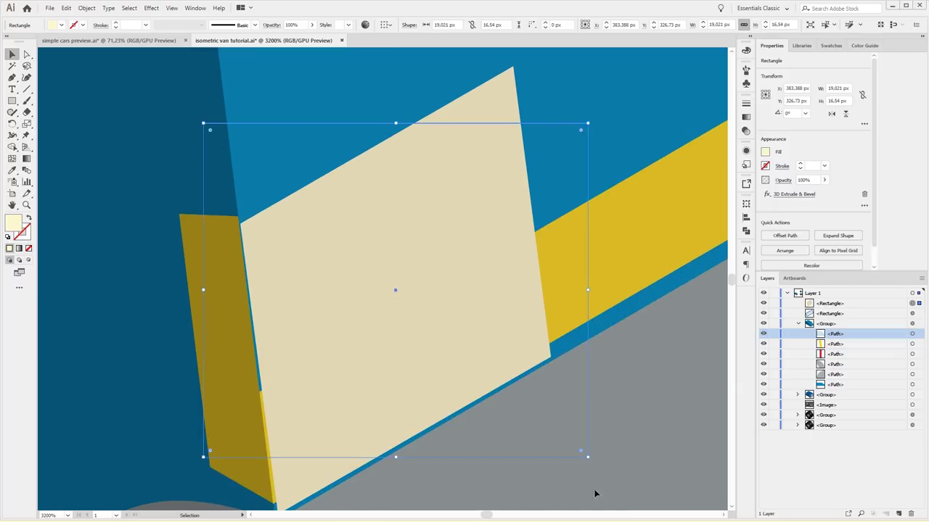
{"action": "key", "text": "Up"}
{"action": "key", "text": "Left"}
{"action": "key", "text": "Up"}
{"action": "key", "text": "Up"}
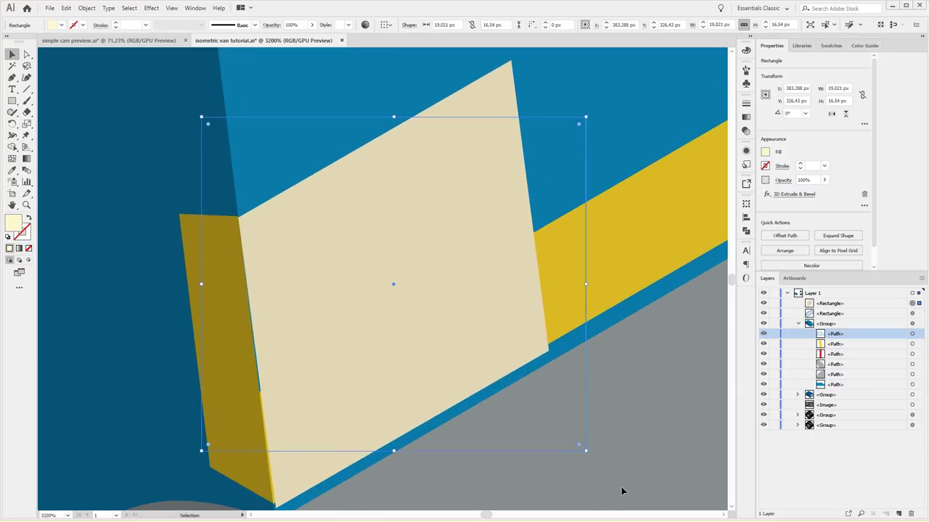
{"action": "left_click_drag", "start_coordinate": [585, 451], "coordinate": [579, 446]}
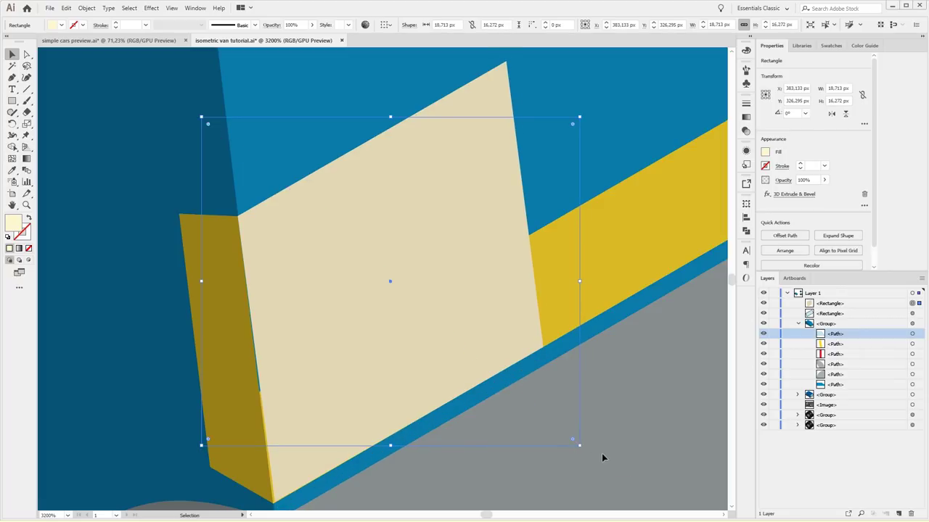
{"action": "left_click", "coordinate": [746, 150]}
Lower the headlight's second 3D rotation angle by one degree
{"action": "left_click", "coordinate": [655, 199]}
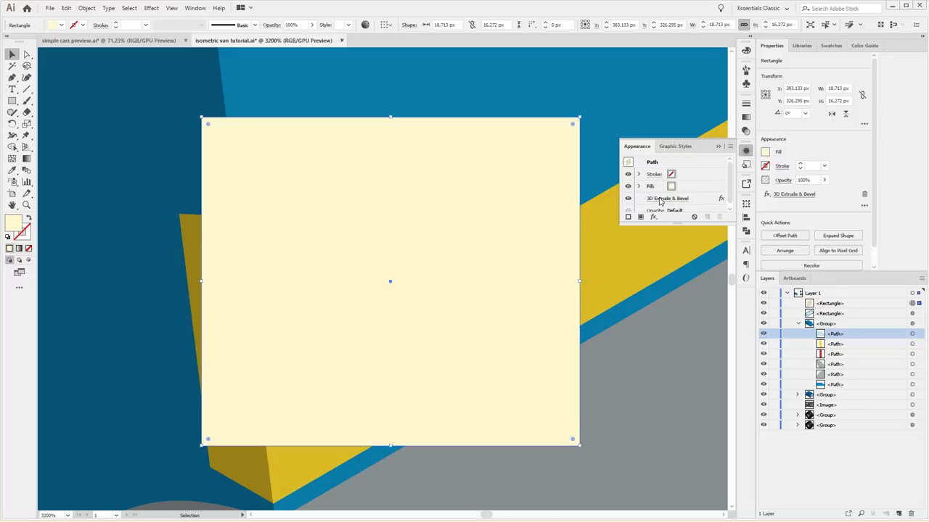
{"action": "left_click", "coordinate": [499, 398]}
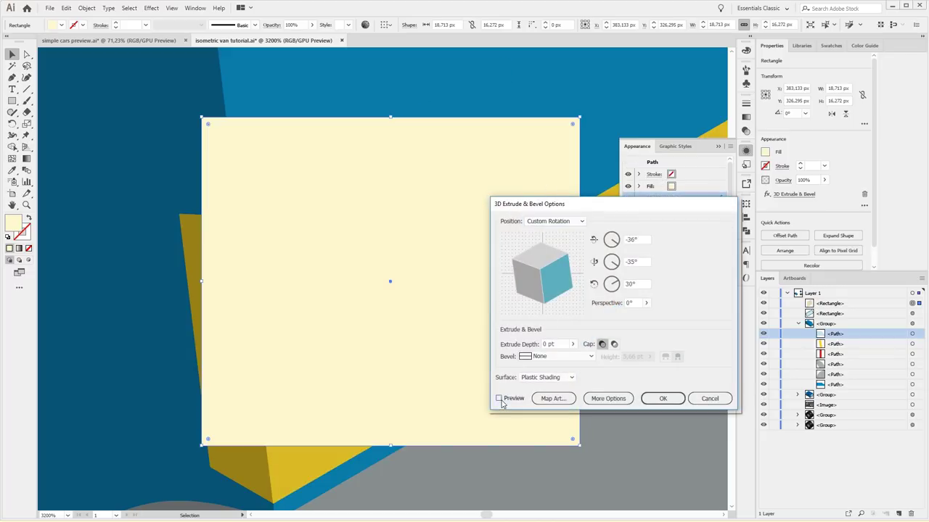
{"action": "left_click", "coordinate": [640, 239]}
{"action": "left_click", "coordinate": [642, 261]}
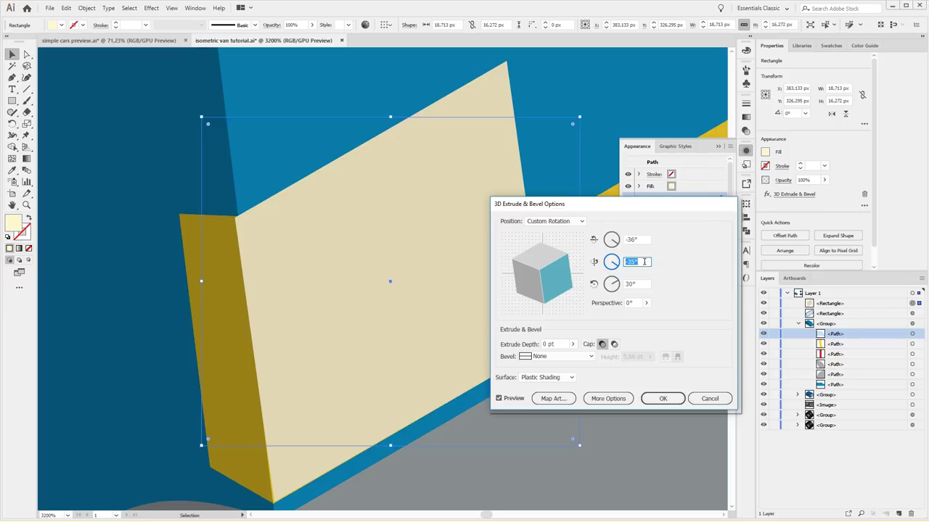
{"action": "key", "text": "Down"}
{"action": "key", "text": "Down"}
{"action": "key", "text": "Down"}
{"action": "left_click", "coordinate": [638, 283]}
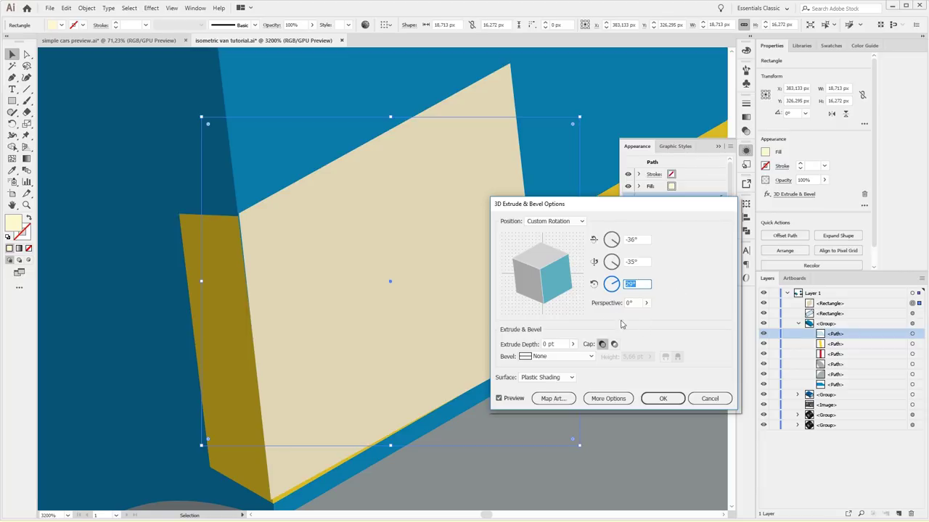
{"action": "left_click", "coordinate": [642, 262]}
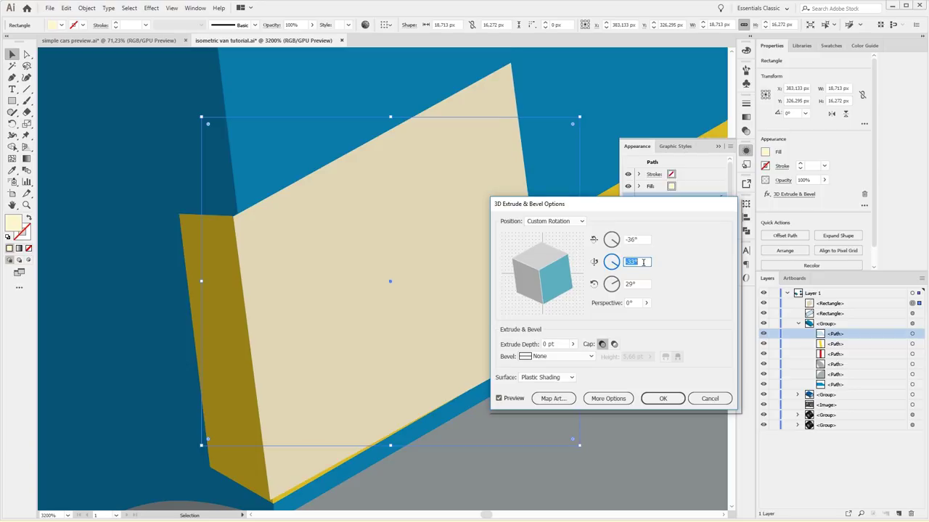
{"action": "left_click", "coordinate": [639, 240]}
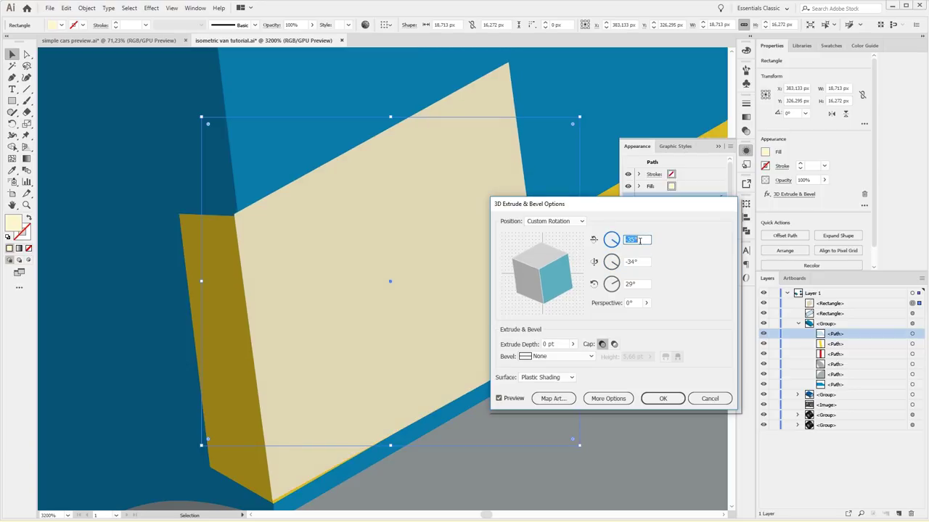
{"action": "left_click", "coordinate": [657, 397]}
Nudge the headlight slightly down and right
{"action": "key", "text": "Down"}
{"action": "key", "text": "Down"}
{"action": "key", "text": "Right"}
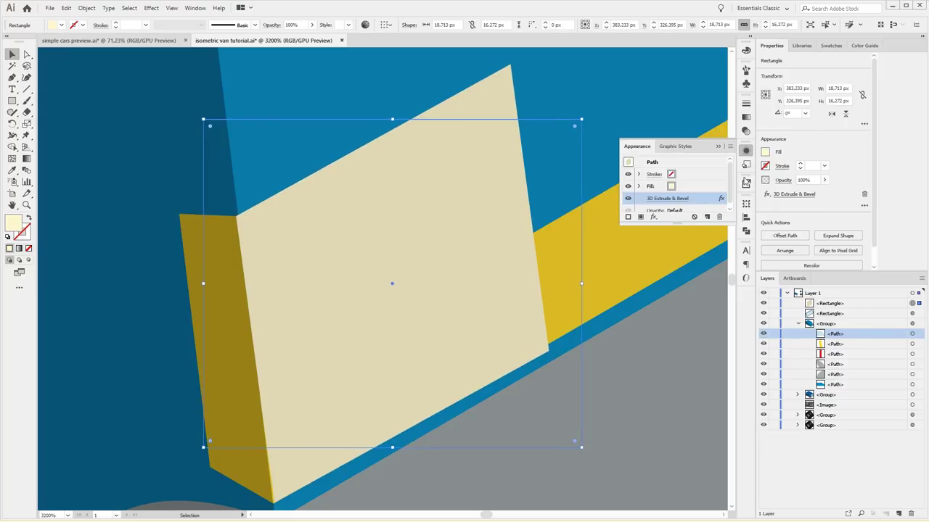
{"action": "left_click", "coordinate": [720, 178]}
{"action": "key", "text": "a"}
{"action": "key", "text": "v"}
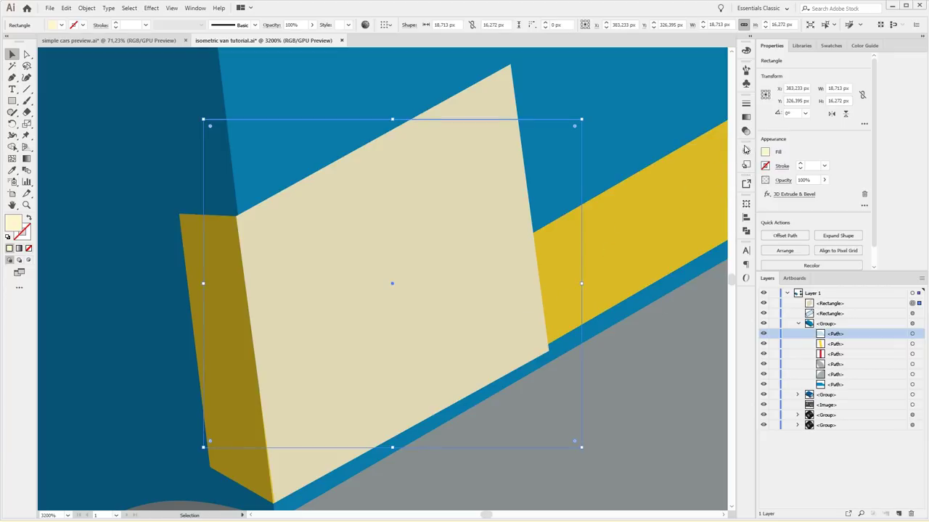
Reset the headlight's 3D position to Isometric Right with a first rotation of -37°
{"action": "left_click", "coordinate": [745, 148]}
{"action": "left_click", "coordinate": [662, 198]}
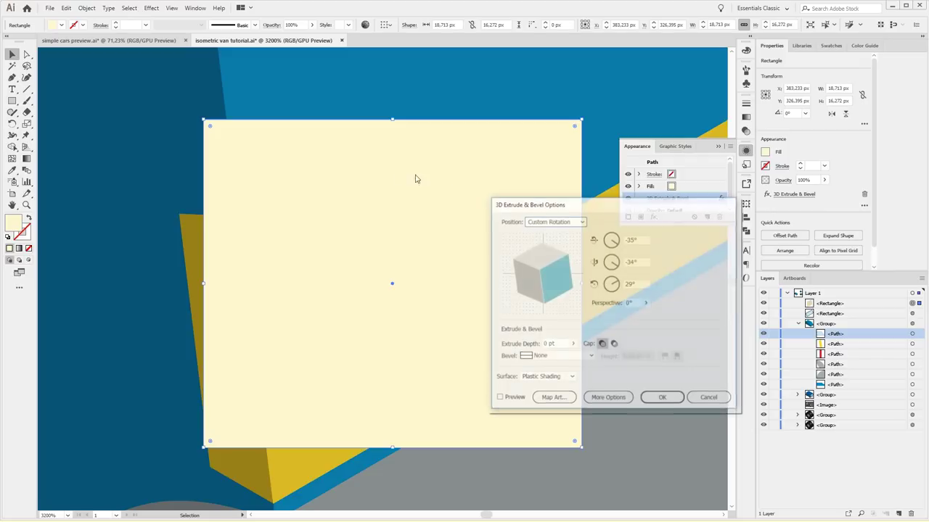
{"action": "left_click", "coordinate": [572, 222]}
{"action": "left_click", "coordinate": [552, 396]}
{"action": "left_click", "coordinate": [500, 398]}
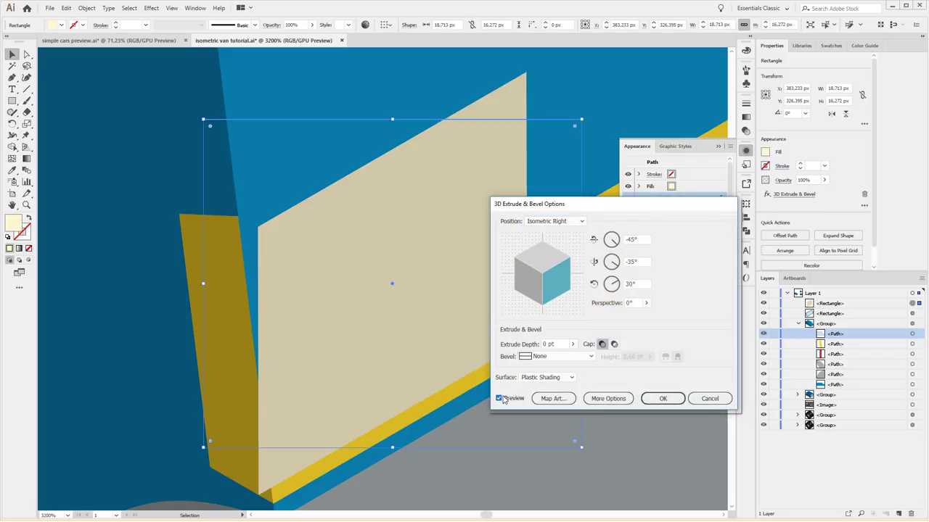
{"action": "left_click", "coordinate": [567, 222]}
{"action": "left_click", "coordinate": [542, 380]}
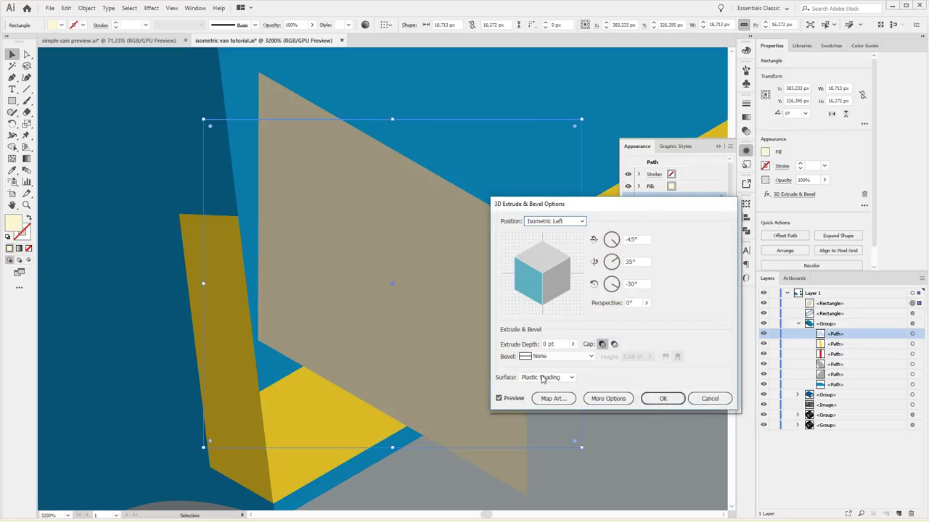
{"action": "left_click", "coordinate": [553, 222]}
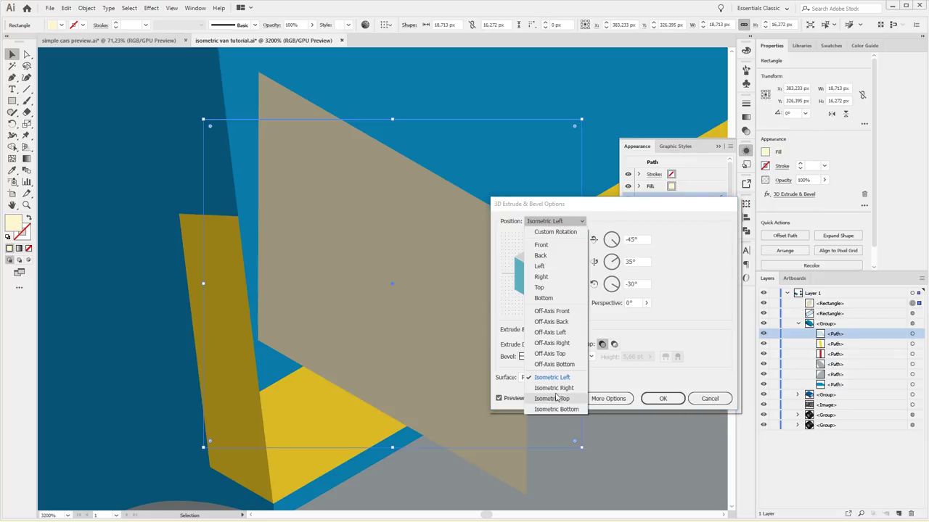
{"action": "left_click", "coordinate": [557, 396]}
{"action": "left_click", "coordinate": [639, 240]}
{"action": "key", "text": "Up"}
{"action": "key", "text": "Up"}
{"action": "key", "text": "Up"}
{"action": "key", "text": "Up"}
{"action": "key", "text": "Up"}
{"action": "key", "text": "Up"}
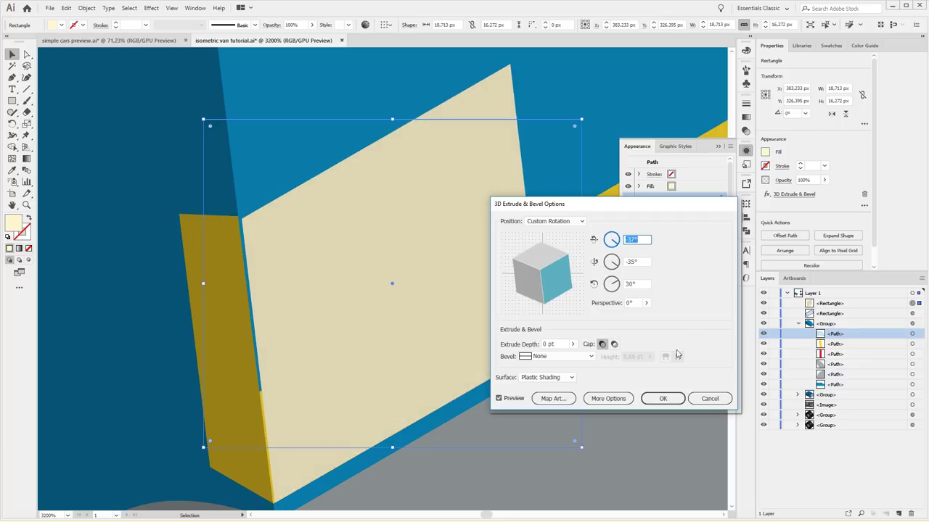
{"action": "left_click", "coordinate": [662, 397]}
Enlarge the headlight to about 18.98 × 16.51 px to fill the front corner
{"action": "key", "text": "Left"}
{"action": "key", "text": "Left"}
{"action": "key", "text": "Right"}
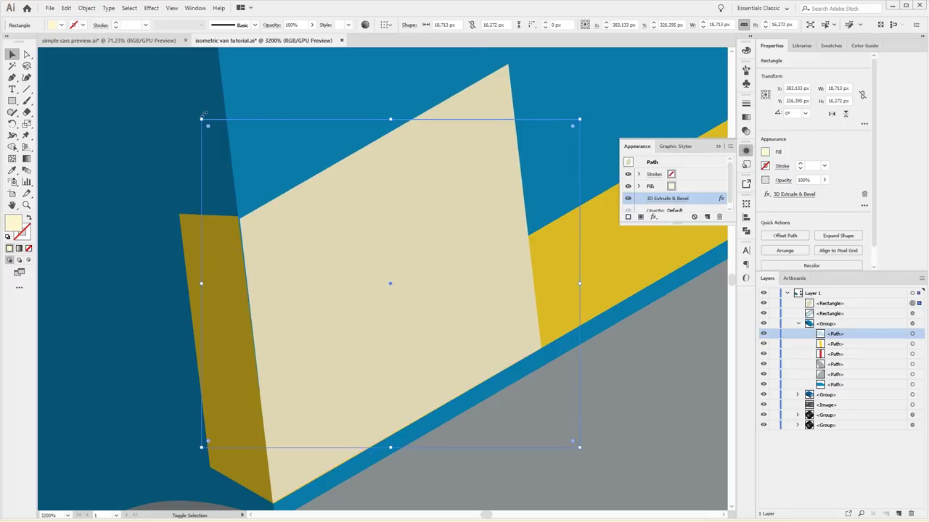
{"action": "left_click_drag", "start_coordinate": [201, 118], "coordinate": [198, 114]}
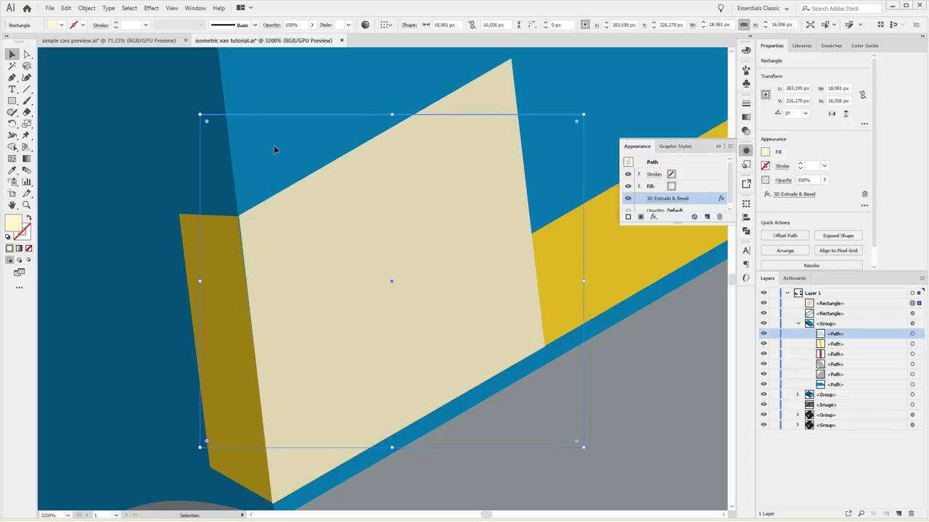
{"action": "left_click", "coordinate": [652, 389]}
{"action": "key", "text": "ctrl+minus"}
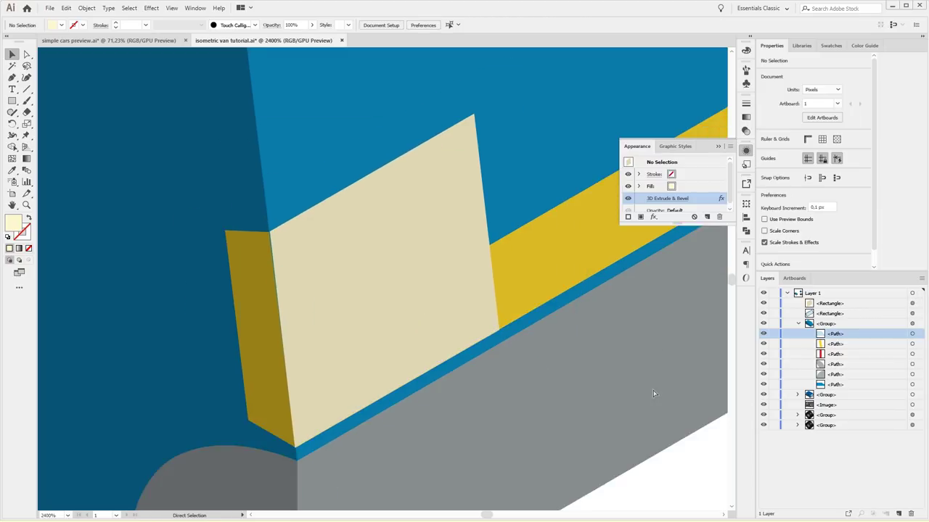
Copy the cream headlight to the bumper's right corner and nudge it into place
{"action": "key", "text": "ctrl+minus"}
{"action": "key", "text": "ctrl+minus"}
{"action": "key", "text": "ctrl+minus"}
{"action": "key", "text": "ctrl+minus"}
{"action": "key", "text": "ctrl+minus"}
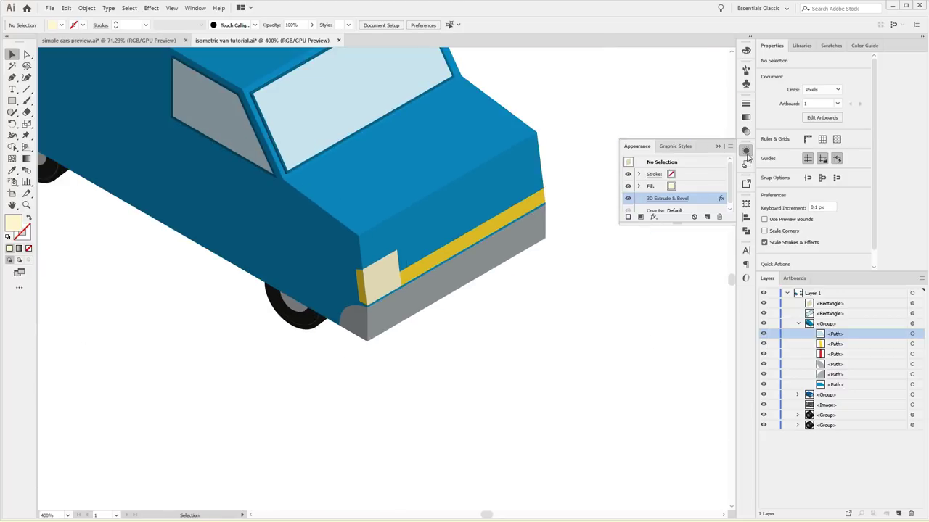
{"action": "left_click", "coordinate": [746, 151]}
{"action": "scroll", "coordinate": [436, 261], "scroll_direction": "up", "scroll_amount": 1}
{"action": "scroll", "coordinate": [435, 261], "scroll_direction": "right", "scroll_amount": 1}
{"action": "left_click", "coordinate": [341, 308]}
{"action": "left_click_drag", "start_coordinate": [342, 308], "coordinate": [483, 220]}
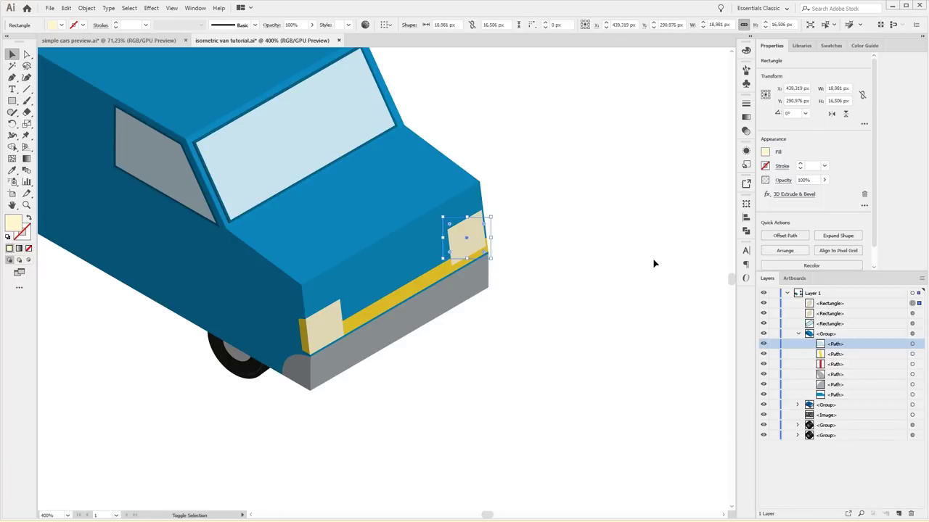
{"action": "key", "text": "Right"}
{"action": "key", "text": "Down"}
{"action": "key", "text": "Right"}
{"action": "key", "text": "Right"}
{"action": "key", "text": "Down"}
{"action": "key", "text": "Right"}
{"action": "key", "text": "Down"}
{"action": "key", "text": "Down"}
{"action": "key", "text": "Down"}
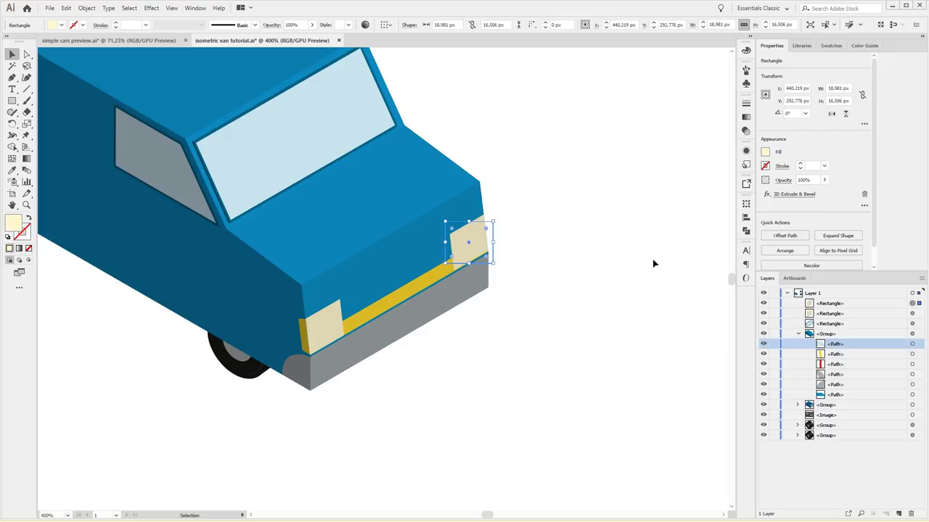
{"action": "left_click", "coordinate": [533, 302]}
Zoom in on the van front and nudge the right headlight slightly down
{"action": "key", "text": "ctrl+equal"}
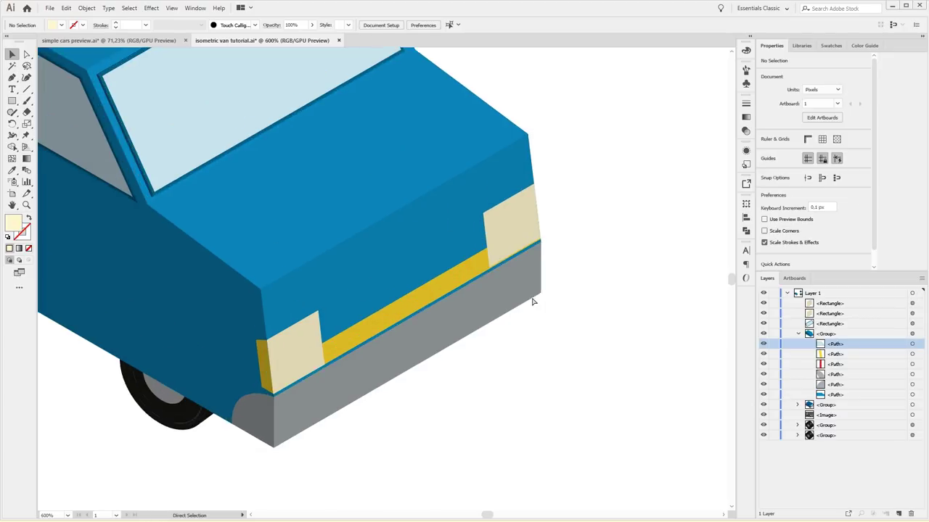
{"action": "key", "text": "ctrl+equal"}
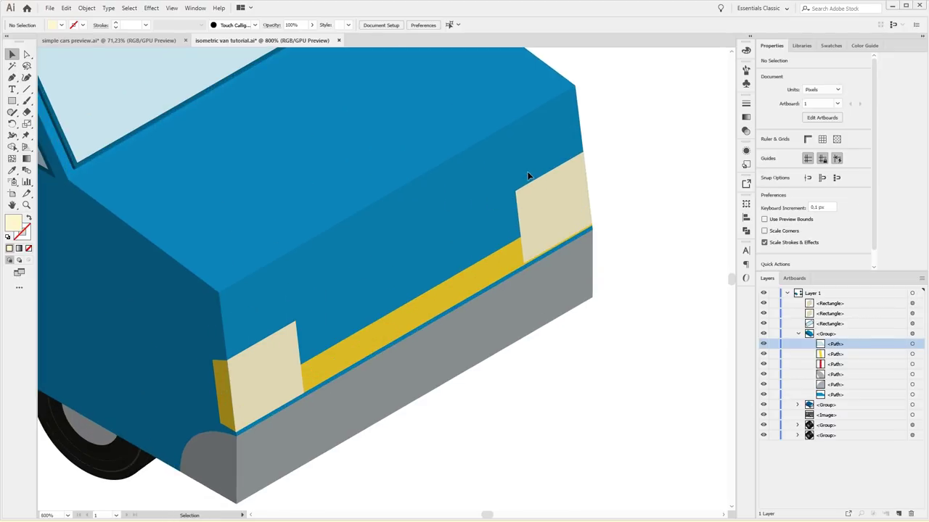
{"action": "left_click", "coordinate": [528, 172]}
{"action": "key", "text": "Down"}
{"action": "key", "text": "Down"}
{"action": "key", "text": "Down"}
{"action": "key", "text": "Down"}
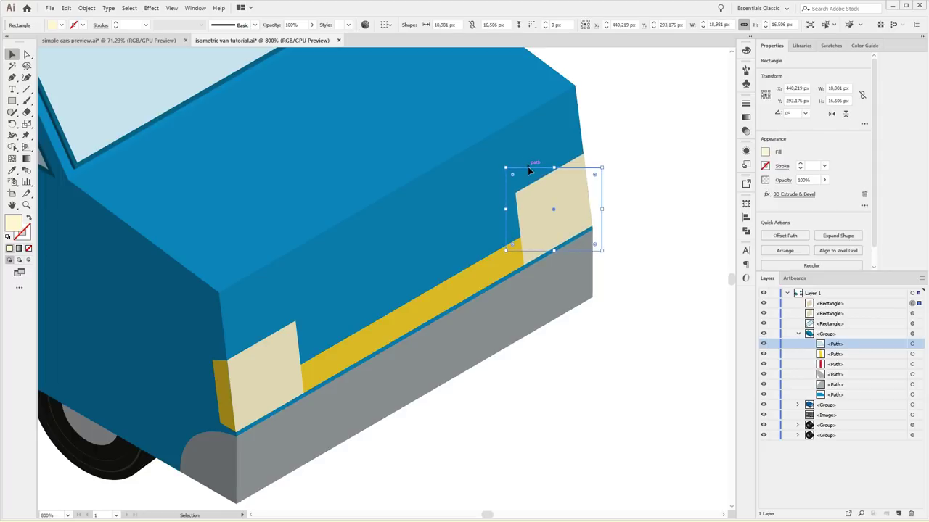
Duplicate the right headlight and drag the copy onto the empty canvas below the van
{"action": "key", "text": "a"}
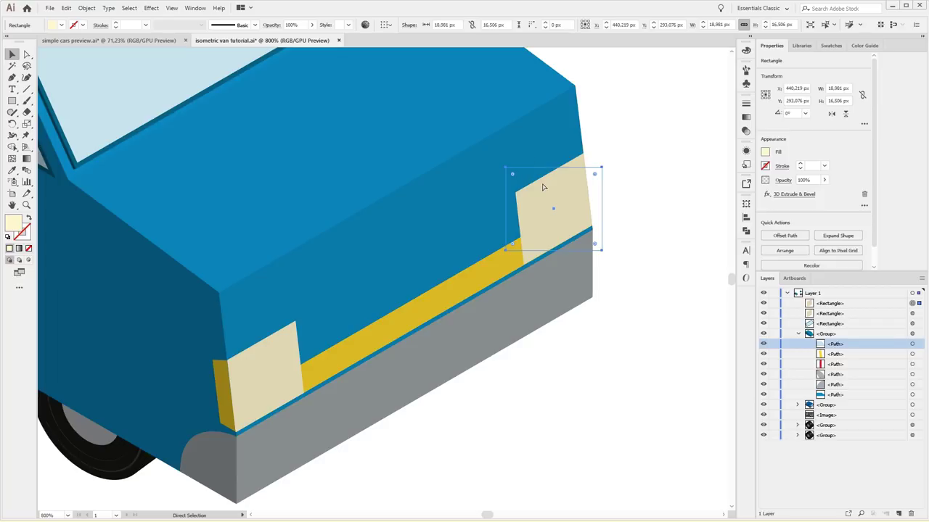
{"action": "key", "text": "ctrl+c"}
{"action": "key", "text": "ctrl+f"}
{"action": "key", "text": "v"}
{"action": "left_click_drag", "start_coordinate": [543, 174], "coordinate": [575, 383]}
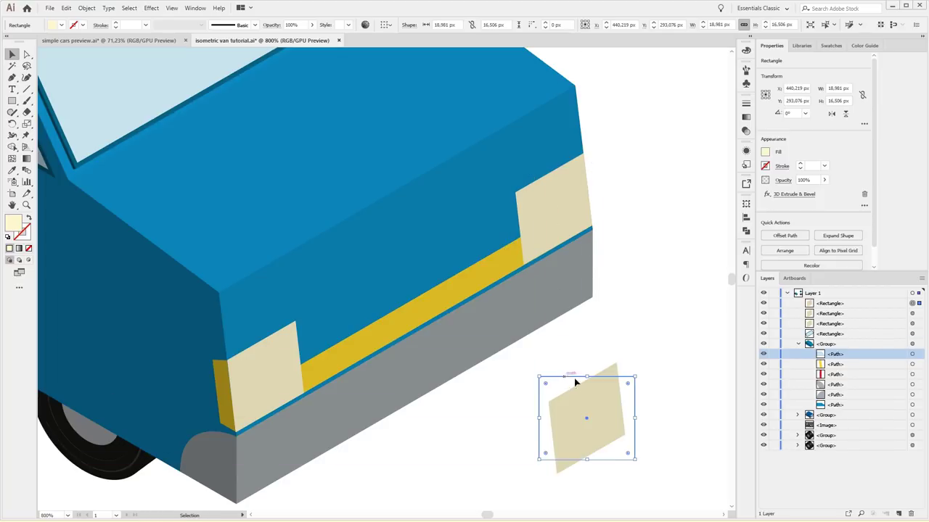
Remove the 3D Extrude & Bevel effect from the headlight copy
{"action": "left_click_drag", "start_coordinate": [666, 273], "coordinate": [614, 234]}
{"action": "left_click", "coordinate": [745, 152]}
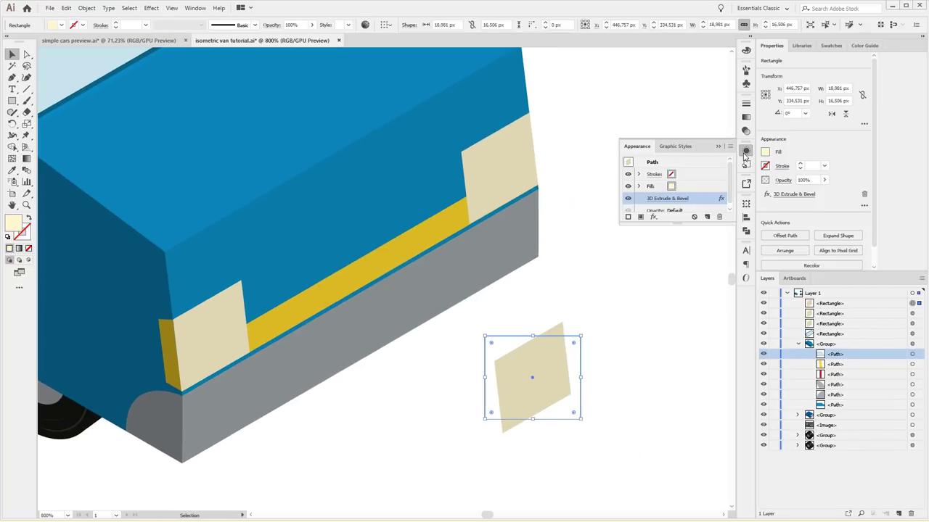
{"action": "left_click", "coordinate": [627, 198]}
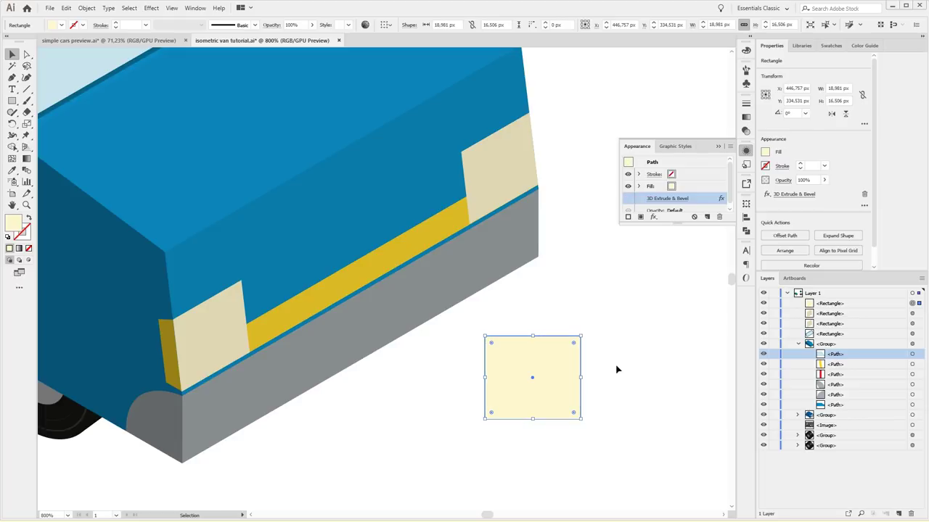
{"action": "left_click", "coordinate": [628, 199]}
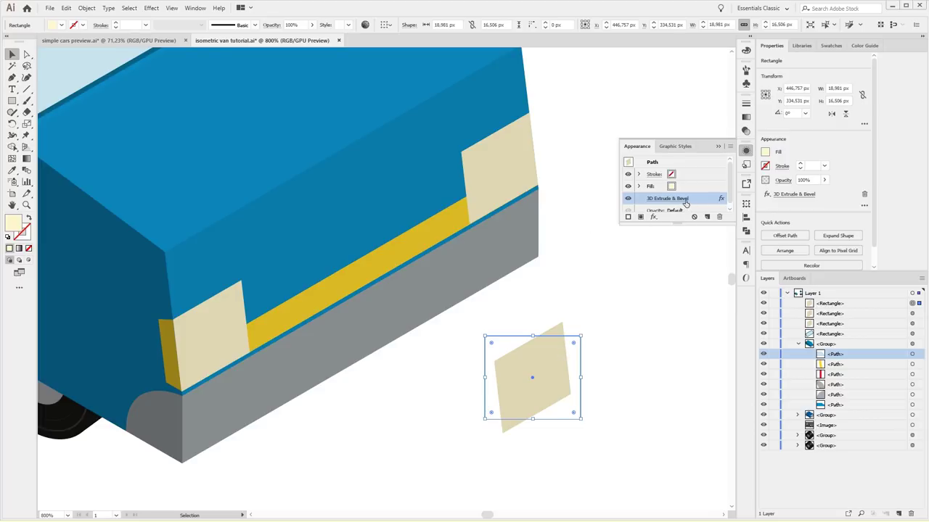
{"action": "scroll", "coordinate": [702, 206], "scroll_direction": "down", "scroll_amount": 1}
{"action": "left_click", "coordinate": [717, 216]}
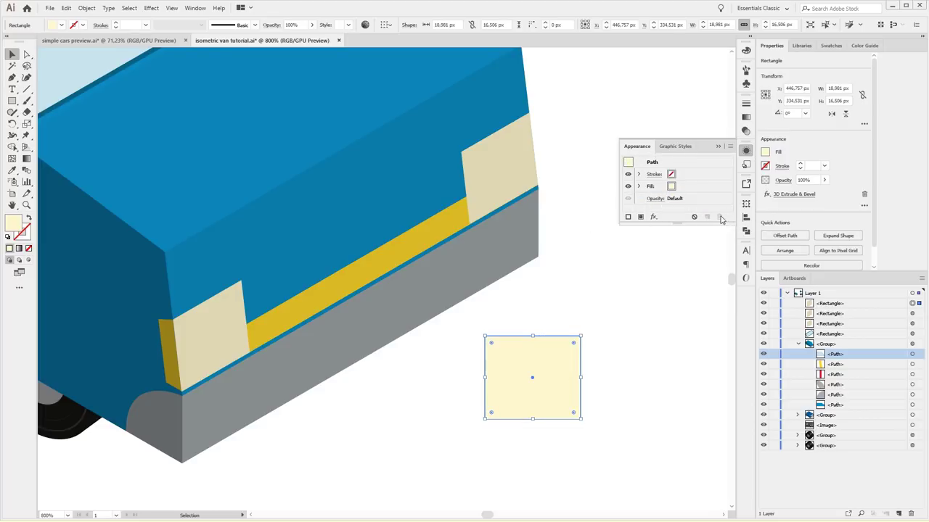
Sample the headlight's 3D appearance onto the flat rectangle with the Eyedropper, then undo it
{"action": "key", "text": "i"}
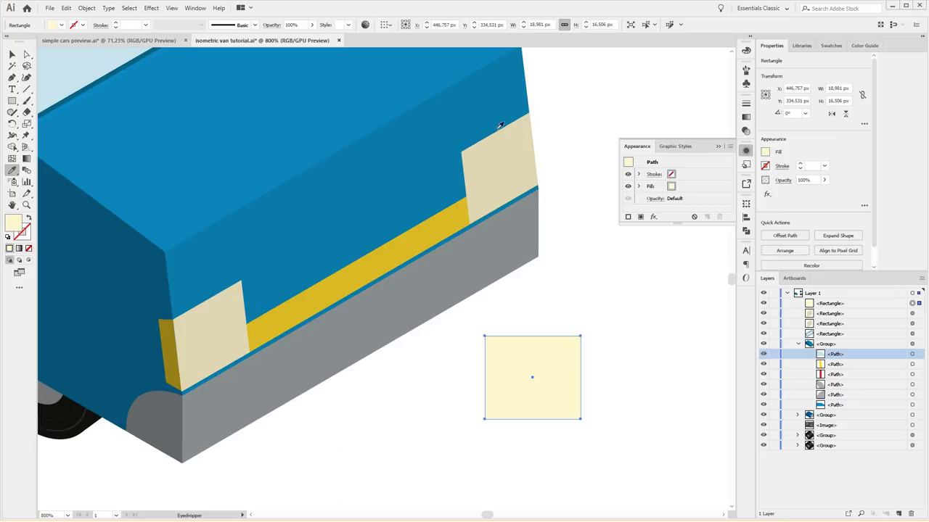
{"action": "left_click", "coordinate": [507, 127]}
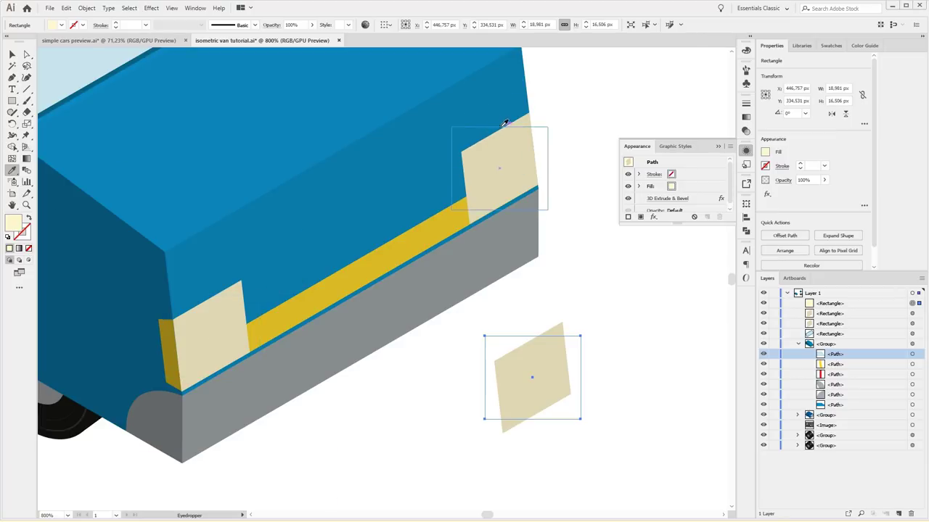
{"action": "key", "text": "ctrl+z"}
{"action": "key", "text": "v"}
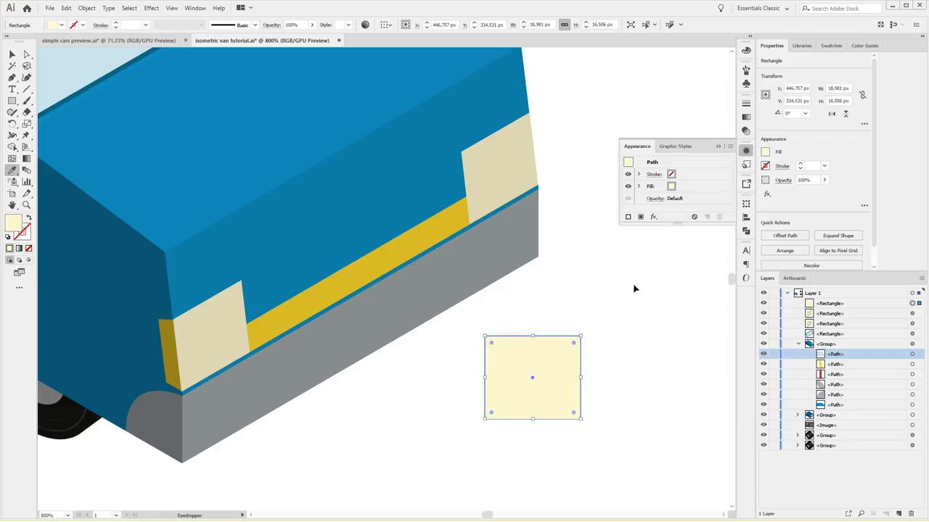
Group the rectangle, give the group the headlight's 3D appearance, and hide the extrude effect
{"action": "key", "text": "ctrl+g"}
{"action": "key", "text": "i"}
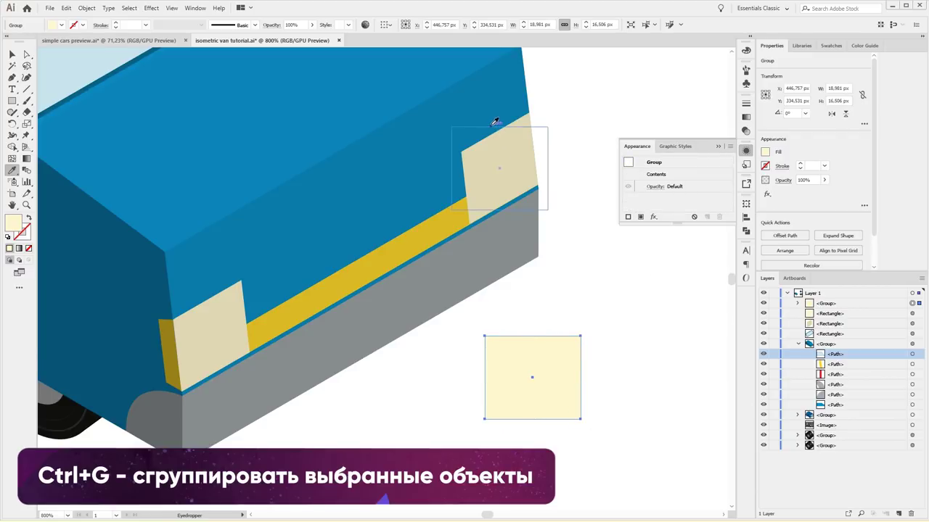
{"action": "left_click", "coordinate": [493, 127]}
{"action": "key", "text": "v"}
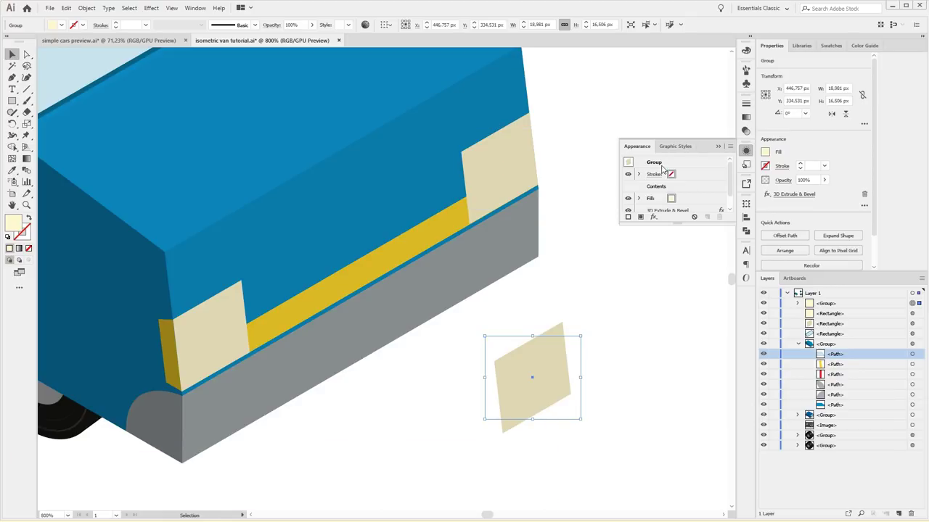
{"action": "left_click", "coordinate": [660, 210]}
{"action": "left_click", "coordinate": [629, 199]}
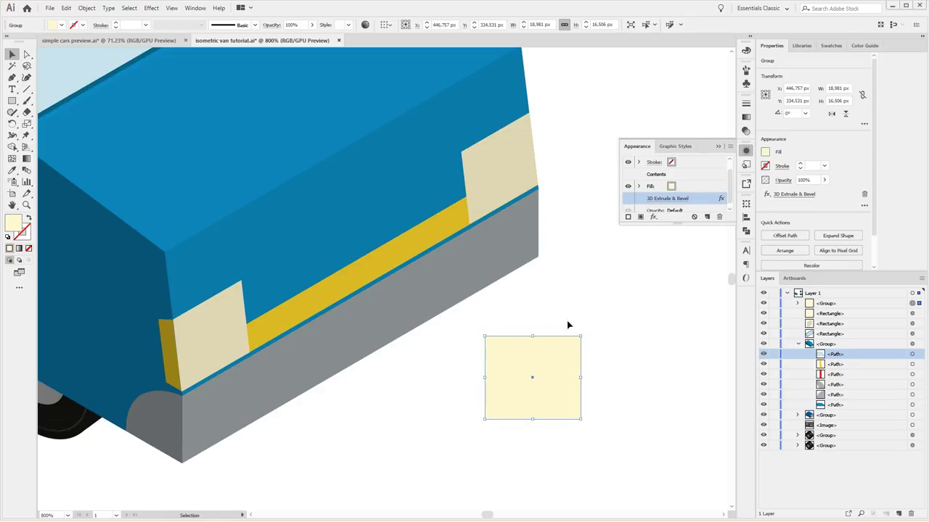
{"action": "double_click", "coordinate": [548, 337]}
Stretch the rectangle inside the group leftward to 47.769 px wide and fill it dark grey
{"action": "left_click", "coordinate": [545, 352]}
{"action": "left_click_drag", "start_coordinate": [484, 377], "coordinate": [339, 375]}
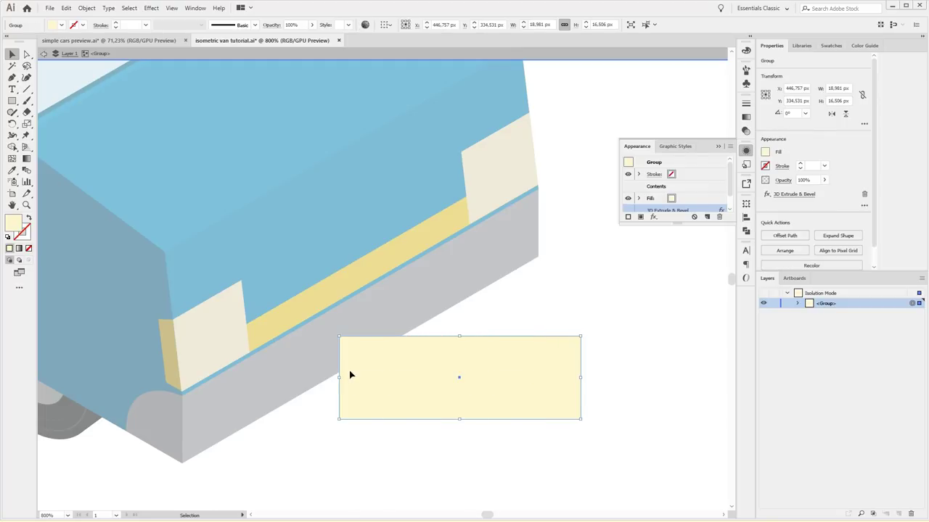
{"action": "left_click", "coordinate": [61, 24]}
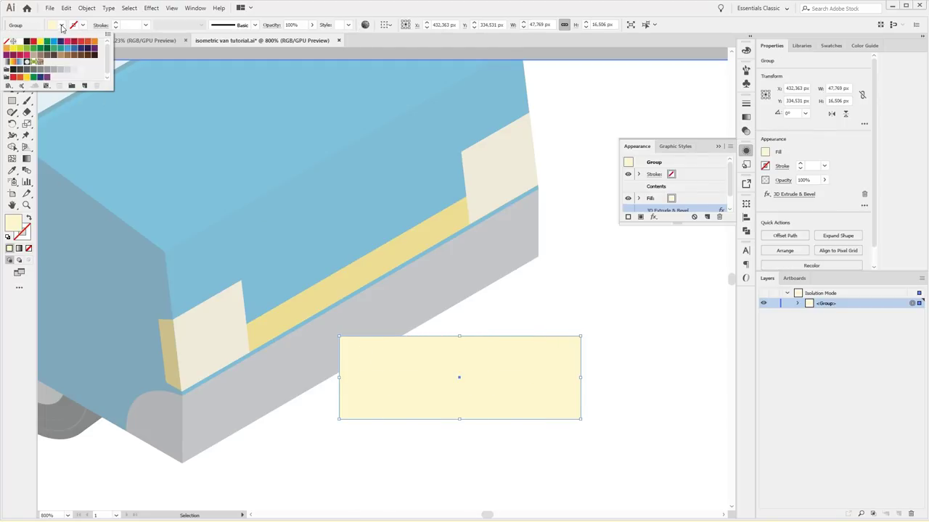
{"action": "left_click", "coordinate": [32, 71]}
{"action": "left_click", "coordinate": [212, 201]}
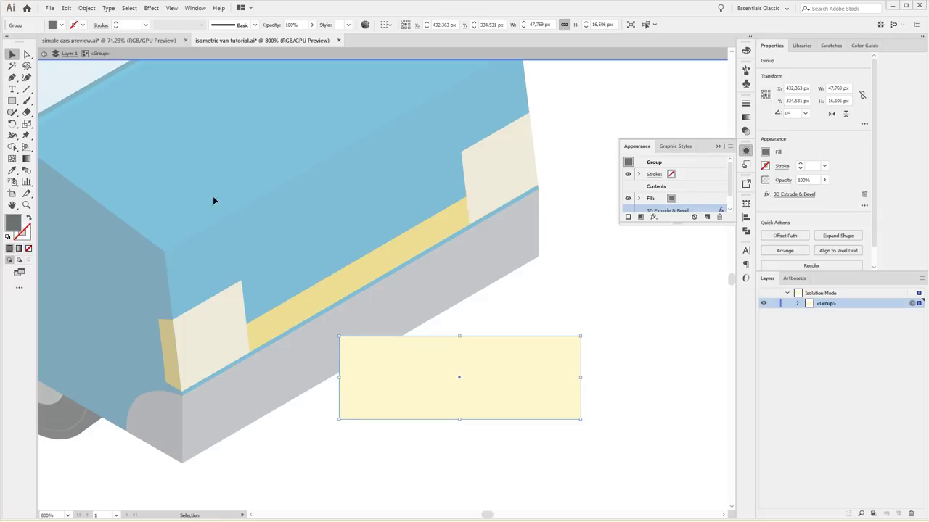
Target the rectangle in the Layers panel and change its fill to a lighter grey
{"action": "left_click", "coordinate": [798, 304]}
{"action": "left_click", "coordinate": [911, 314]}
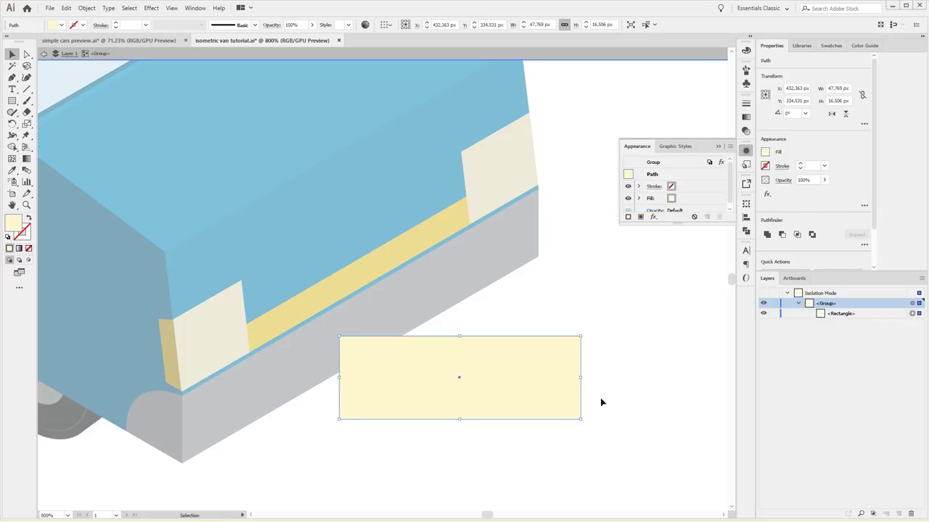
{"action": "left_click", "coordinate": [63, 27]}
{"action": "left_click", "coordinate": [31, 71]}
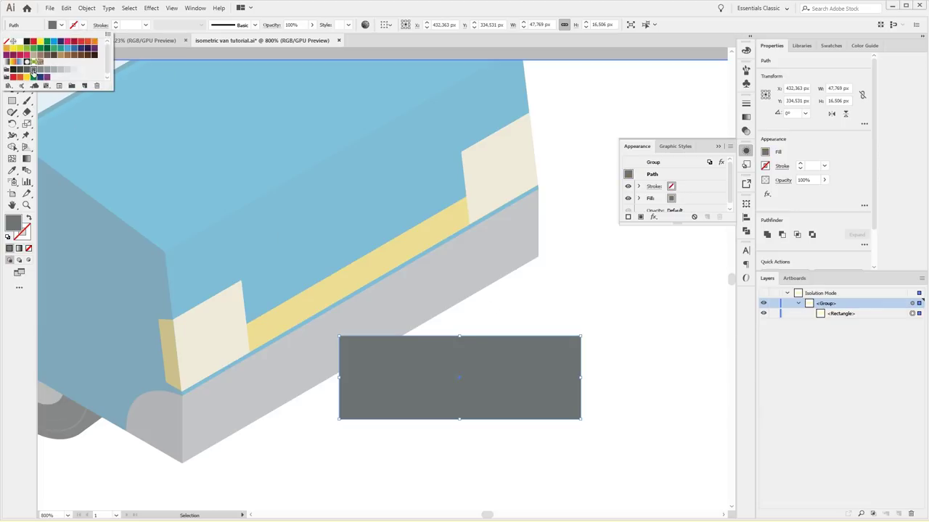
{"action": "left_click", "coordinate": [426, 257]}
{"action": "left_click", "coordinate": [61, 25]}
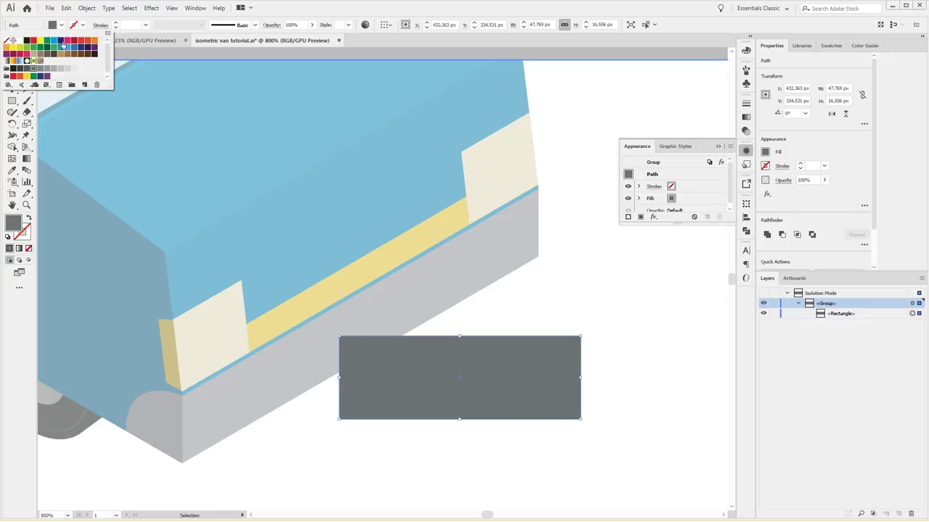
{"action": "left_click", "coordinate": [38, 69]}
{"action": "left_click", "coordinate": [436, 251]}
{"action": "left_click", "coordinate": [460, 270]}
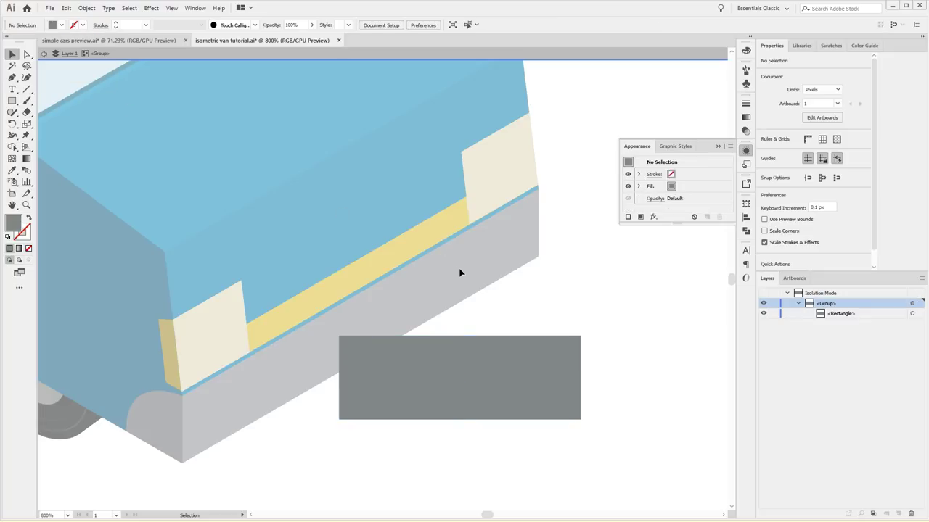
{"action": "key", "text": "ctrl+plus"}
Draw a new rectangle over the grey plate, anchored to its top reference point
{"action": "key", "text": "m"}
{"action": "left_click_drag", "start_coordinate": [433, 265], "coordinate": [344, 201]}
{"action": "left_click_drag", "start_coordinate": [227, 303], "coordinate": [590, 427]}
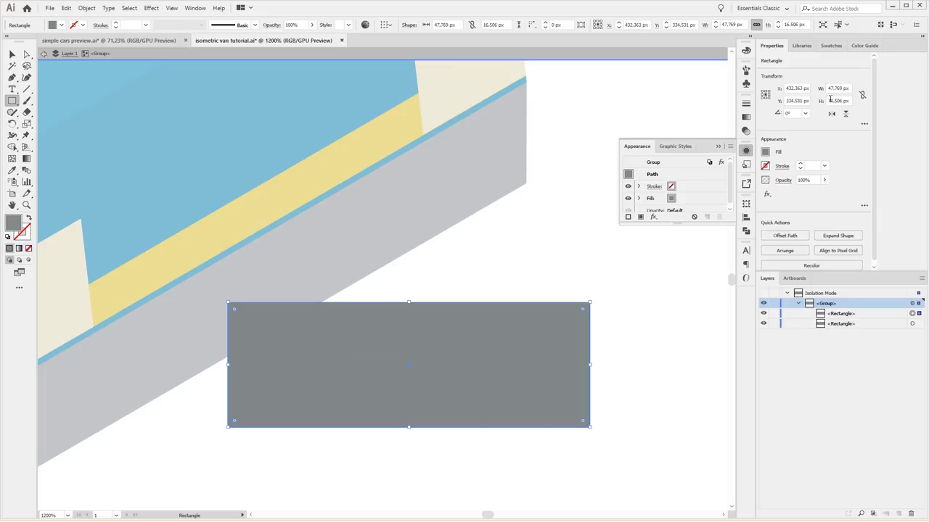
{"action": "left_click", "coordinate": [766, 91]}
{"action": "left_click", "coordinate": [847, 100]}
{"action": "key", "text": "Return"}
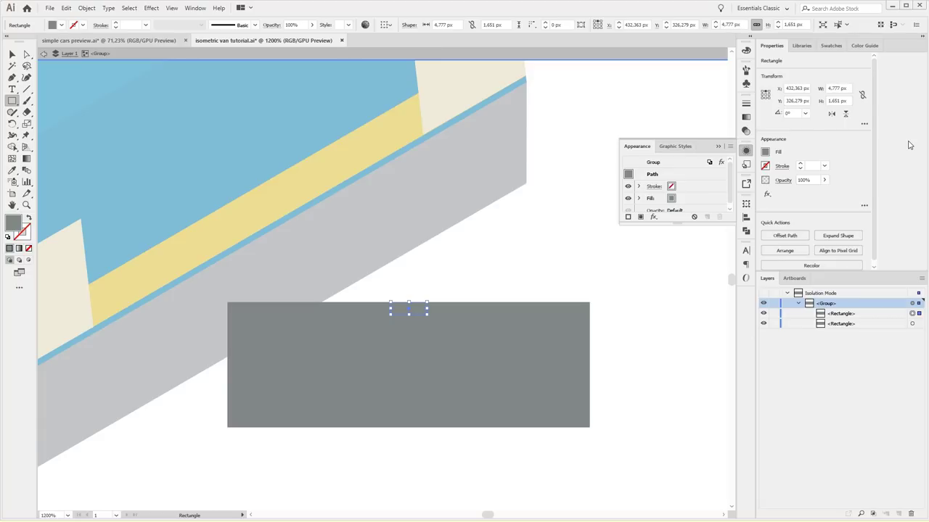
{"action": "key", "text": "ctrl+z"}
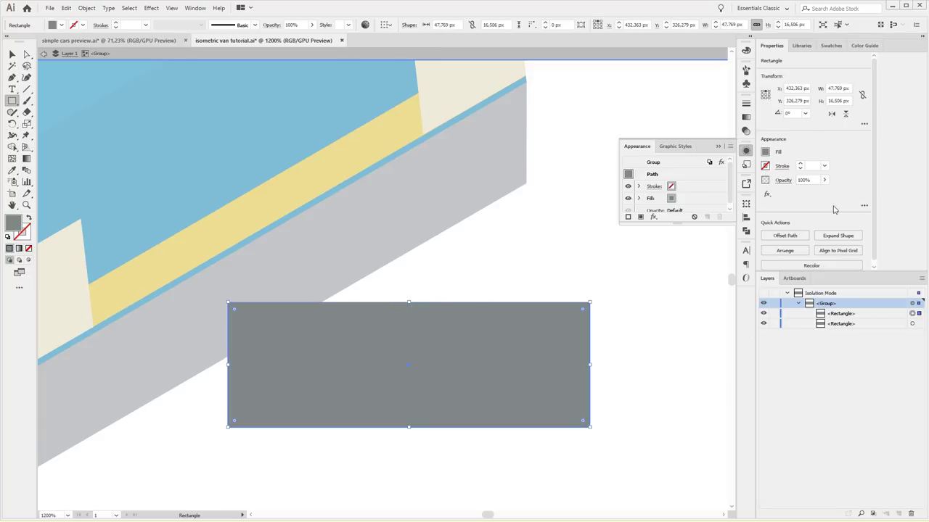
Unlink width and height, set the height to H/20 (0.825 px), and fill it dark grey
{"action": "left_click", "coordinate": [863, 95]}
{"action": "left_click", "coordinate": [848, 100]}
{"action": "type", "text": "0,825"}
{"action": "key", "text": "Return"}
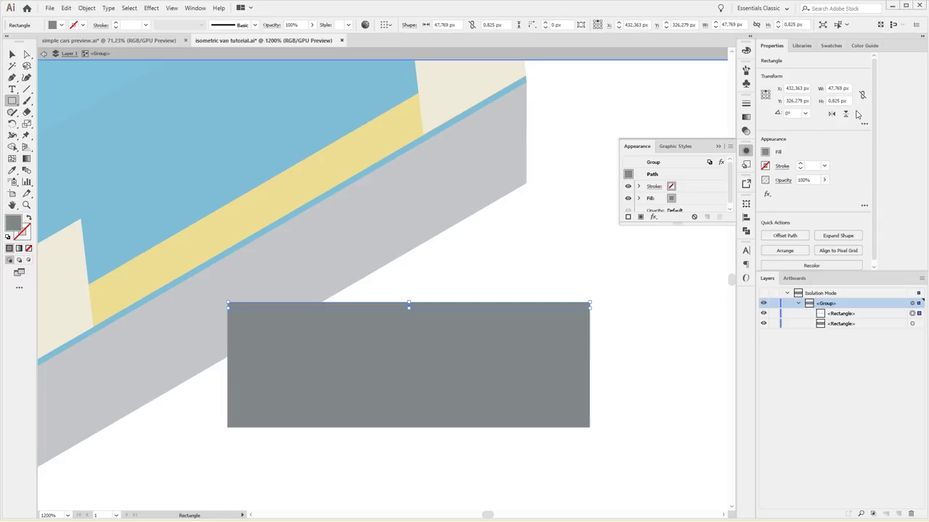
{"action": "left_click", "coordinate": [11, 54]}
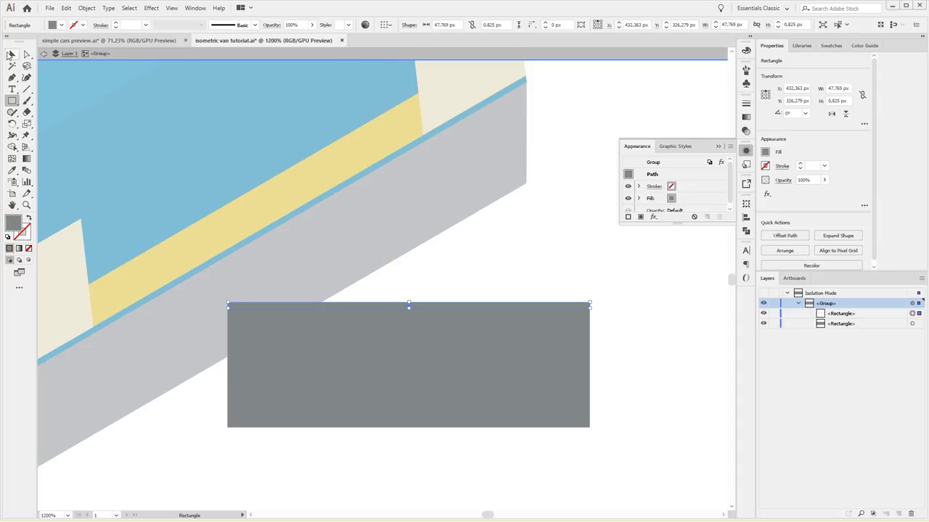
{"action": "left_click", "coordinate": [55, 25]}
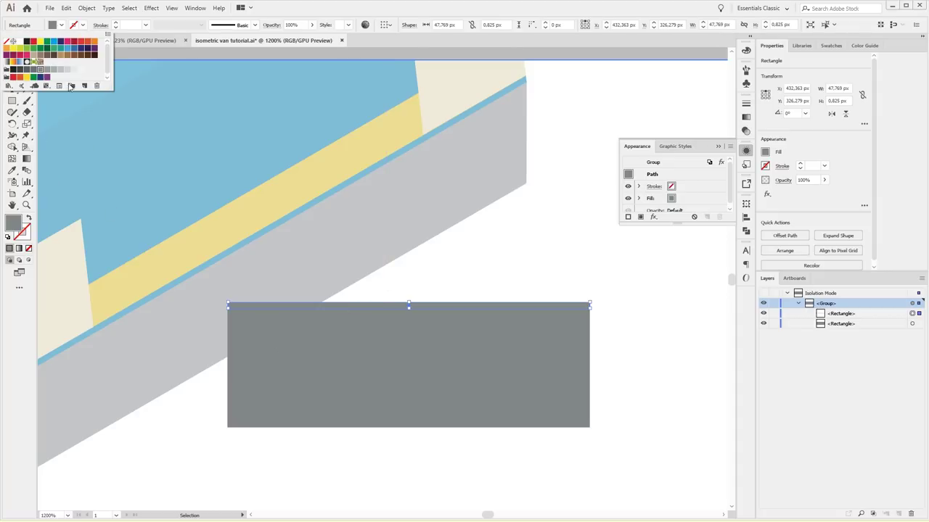
{"action": "left_click", "coordinate": [27, 70]}
{"action": "left_click", "coordinate": [848, 100]}
{"action": "left_click", "coordinate": [848, 100]}
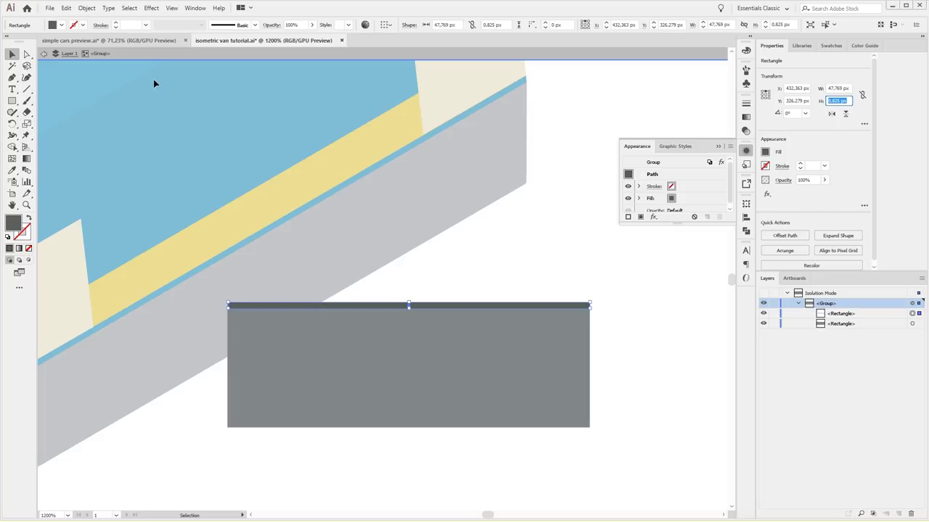
Apply a Transform effect with a 0,825 px*2 vertical move and more copies to stripe the rectangle
{"action": "left_click", "coordinate": [150, 8]}
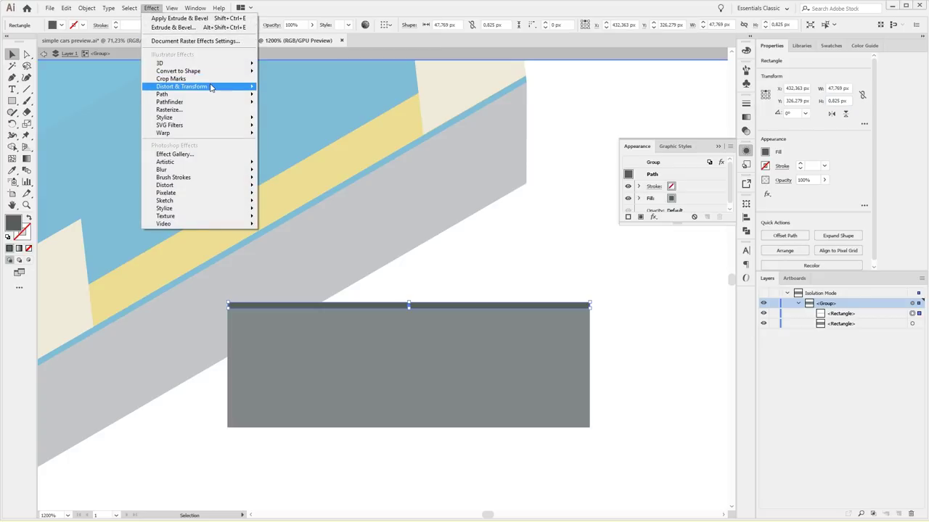
{"action": "mouse_move", "coordinate": [181, 86]}
{"action": "left_click", "coordinate": [284, 120]}
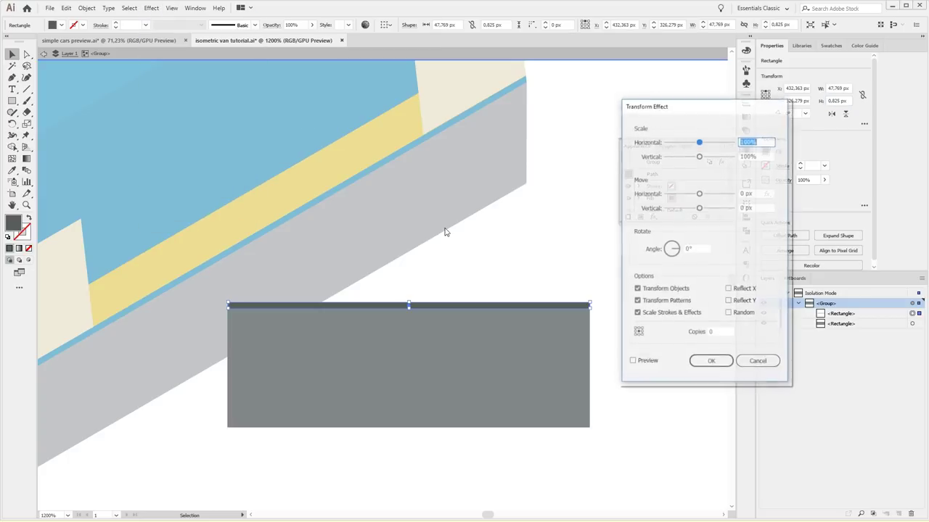
{"action": "left_click", "coordinate": [632, 361]}
{"action": "left_click", "coordinate": [726, 332]}
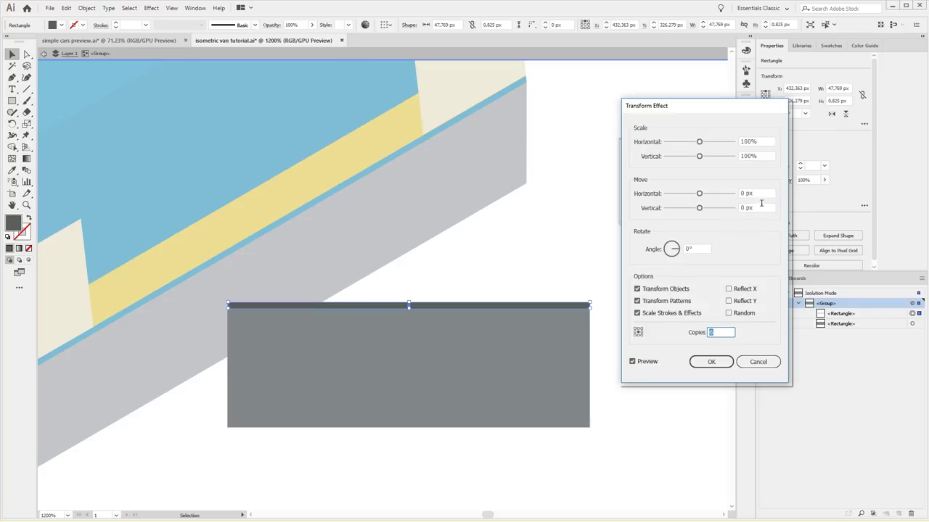
{"action": "left_click", "coordinate": [757, 209]}
{"action": "type", "text": "0,825"}
{"action": "key", "text": "Tab"}
{"action": "left_click", "coordinate": [770, 207]}
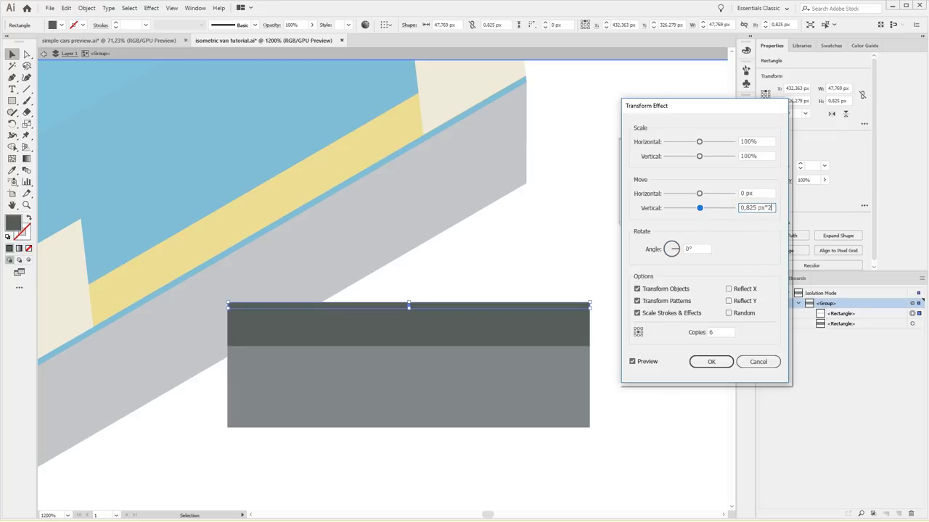
{"action": "key", "text": "Tab"}
{"action": "left_click", "coordinate": [715, 332]}
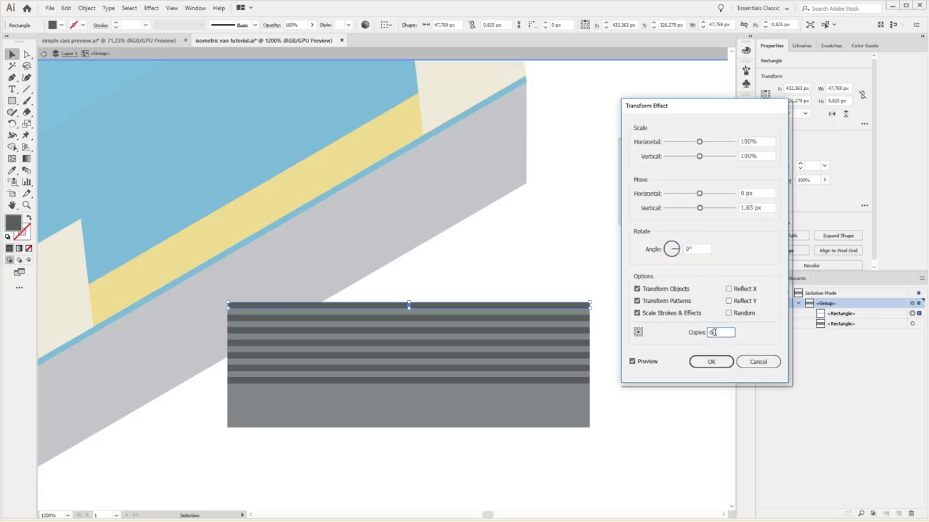
{"action": "key", "text": "Up"}
{"action": "key", "text": "Up"}
{"action": "key", "text": "Up"}
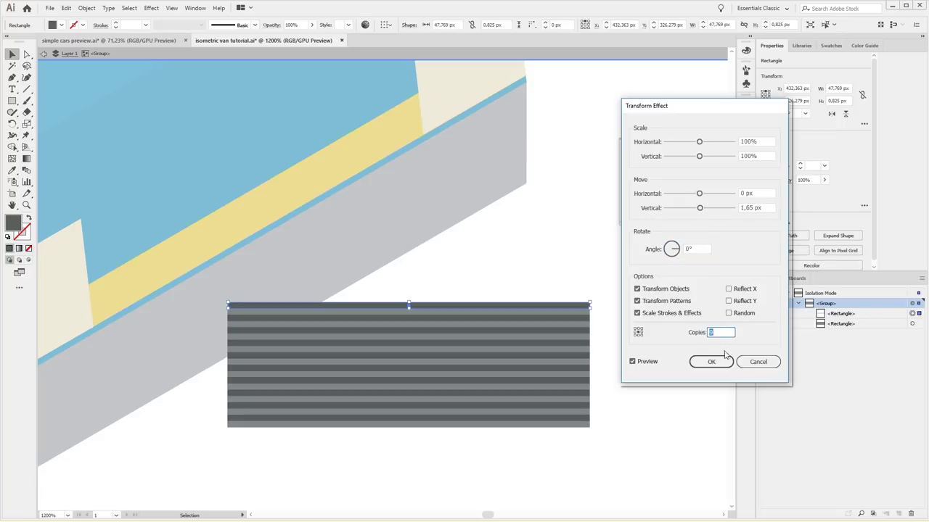
{"action": "left_click", "coordinate": [711, 361]}
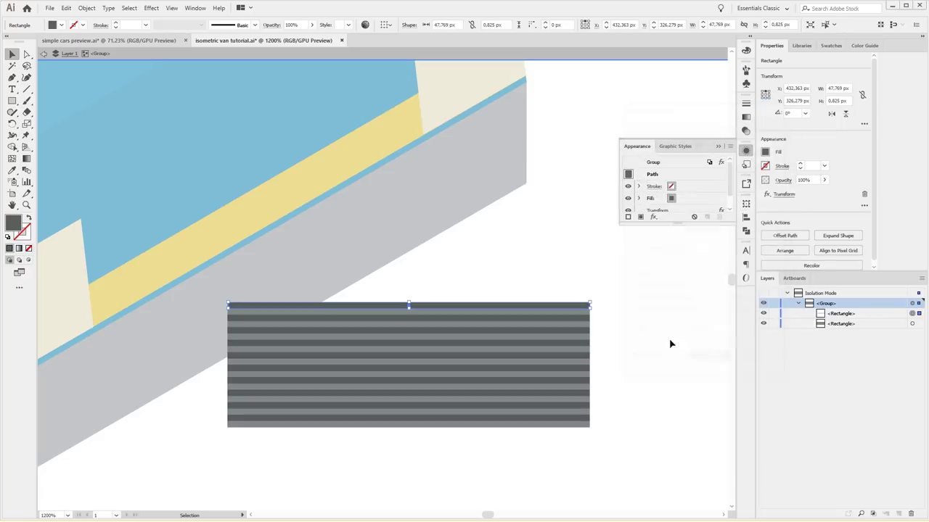
Exit isolation mode, select the striped group and enable its 3D Extrude & Bevel effect
{"action": "left_click", "coordinate": [580, 278]}
{"action": "left_click", "coordinate": [69, 55]}
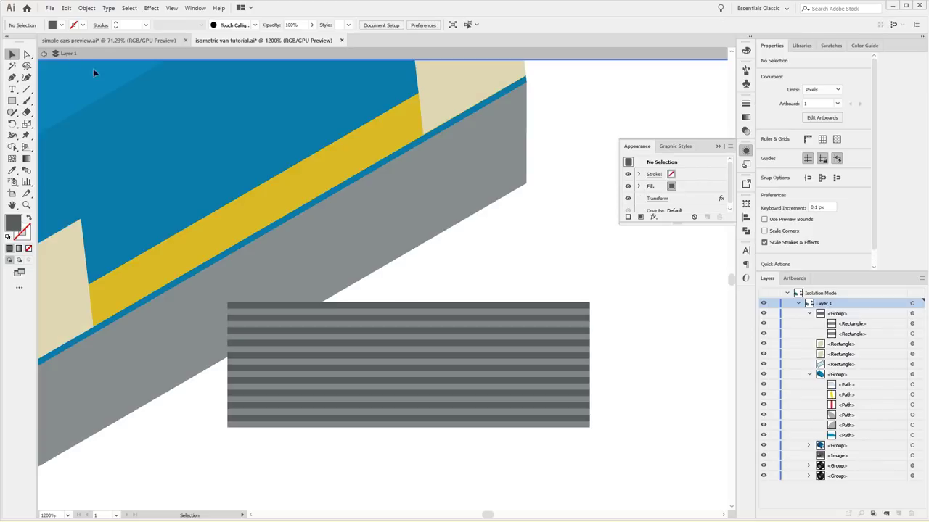
{"action": "left_click", "coordinate": [523, 309]}
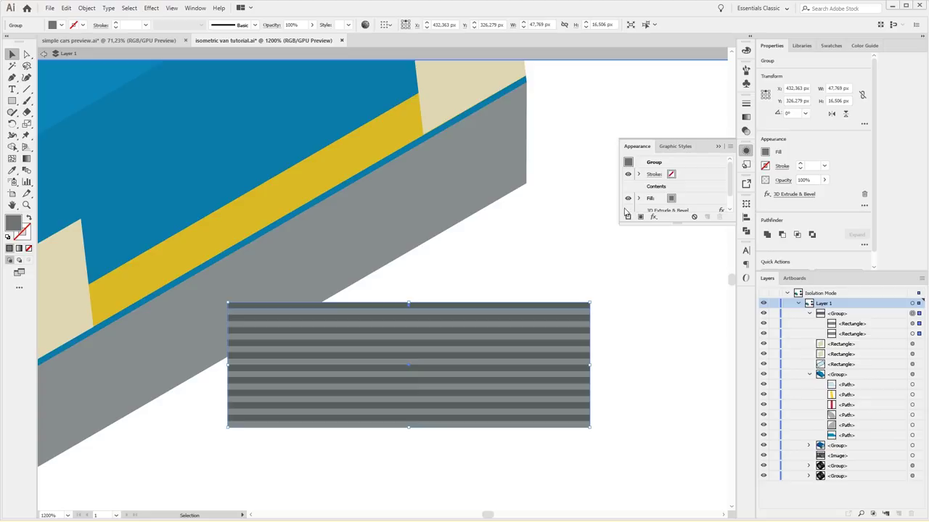
{"action": "scroll", "coordinate": [653, 197], "scroll_direction": "down", "scroll_amount": 1}
{"action": "left_click", "coordinate": [628, 194]}
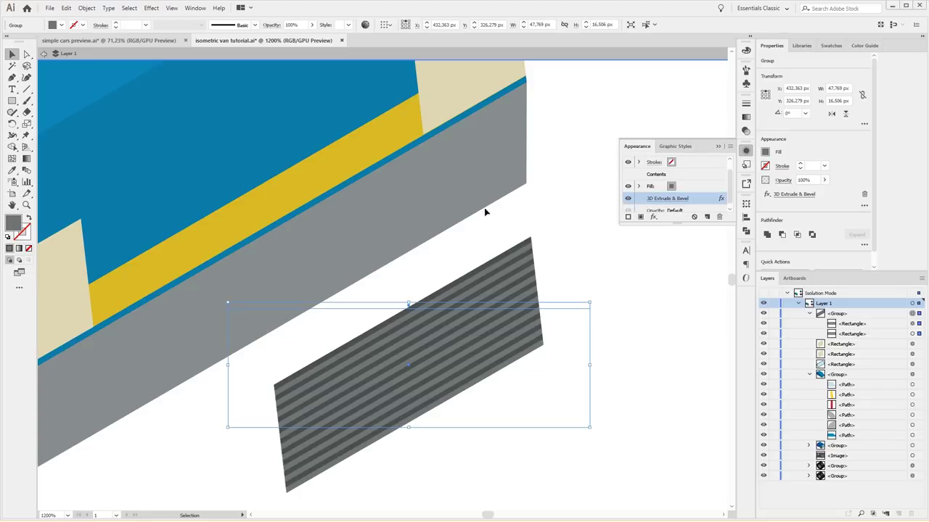
Drag the striped grille onto the van's front panel and nudge it into place
{"action": "key", "text": "ctrl+minus"}
{"action": "key", "text": "ctrl+minus"}
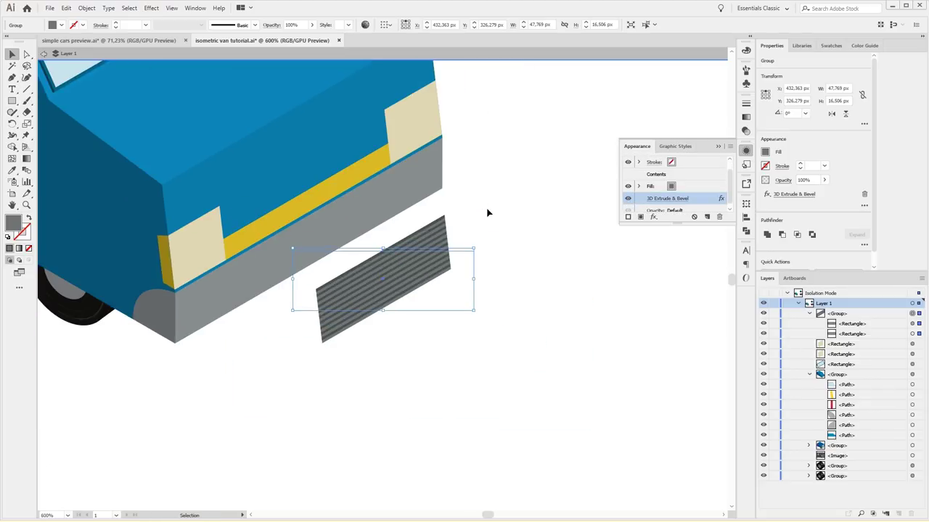
{"action": "left_click_drag", "start_coordinate": [396, 251], "coordinate": [324, 153]}
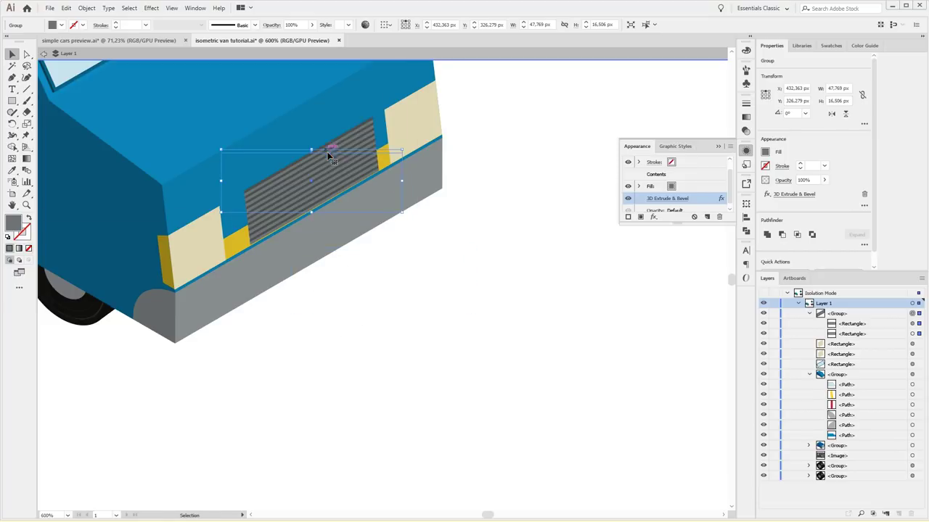
{"action": "key", "text": "Right"}
{"action": "key", "text": "Up"}
{"action": "key", "text": "Right"}
{"action": "key", "text": "Up"}
{"action": "key", "text": "Right"}
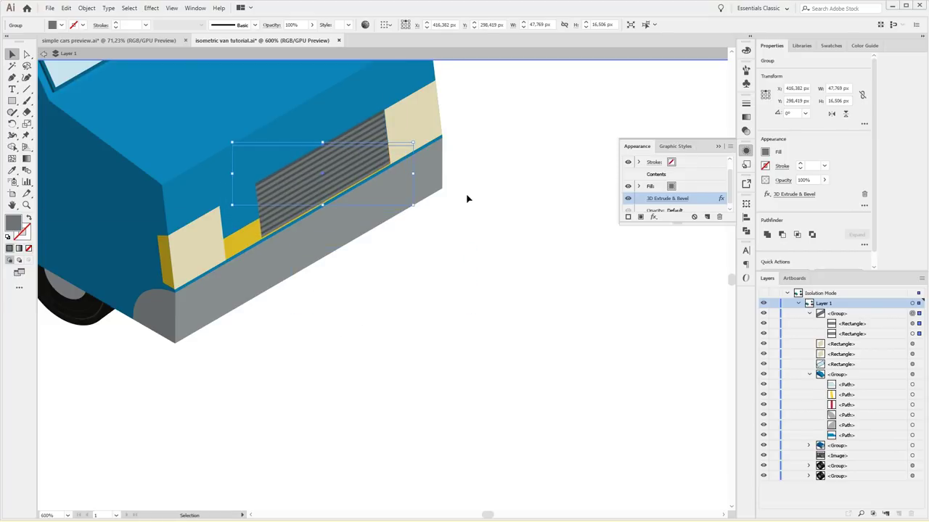
{"action": "key", "text": "Down"}
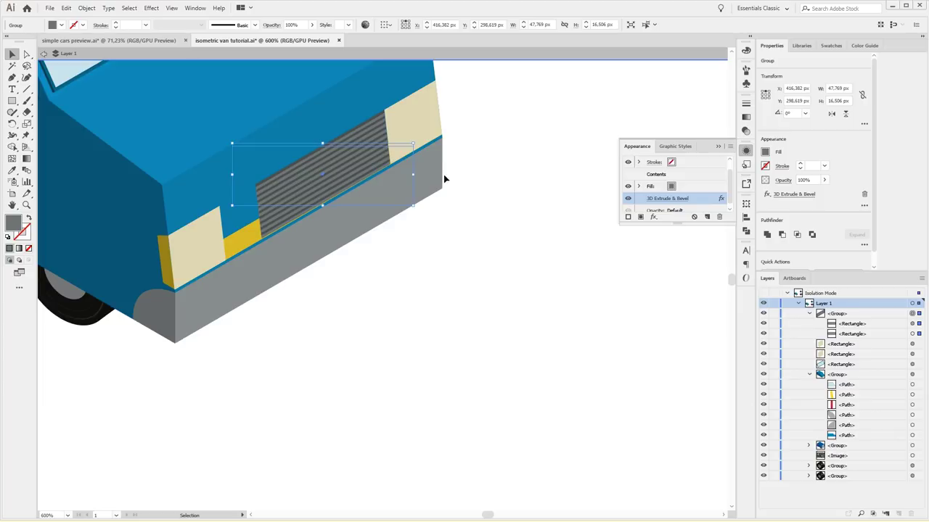
{"action": "key", "text": "a"}
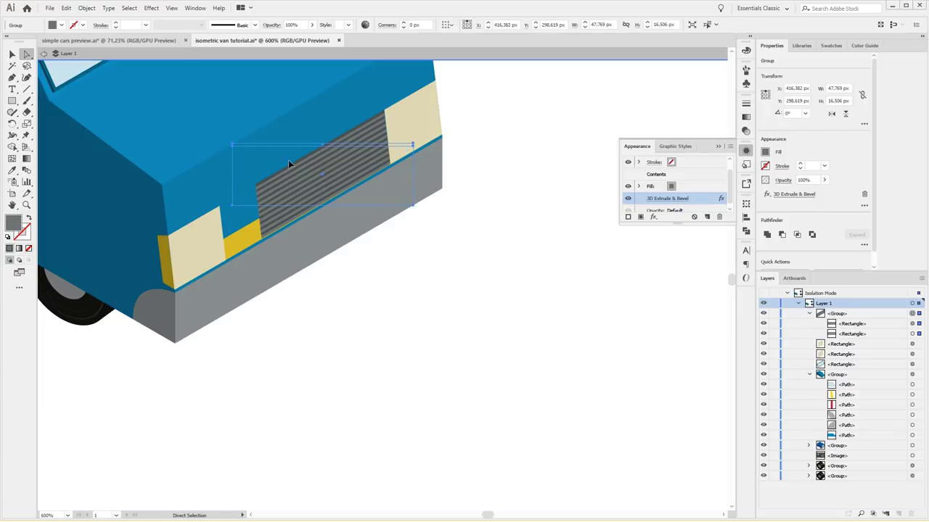
{"action": "key", "text": "ctrl+y"}
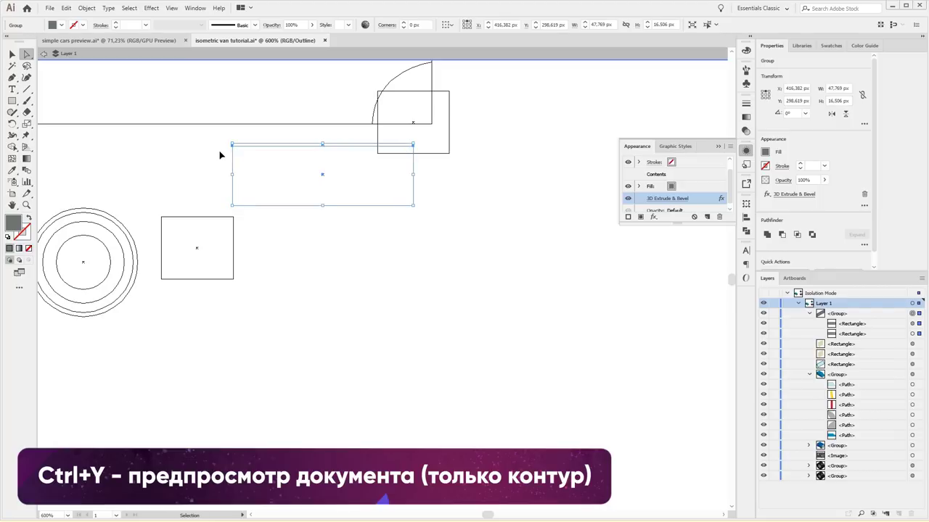
Select the grille's left anchors in Outline view and shift them left, widening it to 61,769 px
{"action": "key", "text": "ctrl+equal"}
{"action": "key", "text": "ctrl+equal"}
{"action": "left_click_drag", "start_coordinate": [191, 208], "coordinate": [206, 244]}
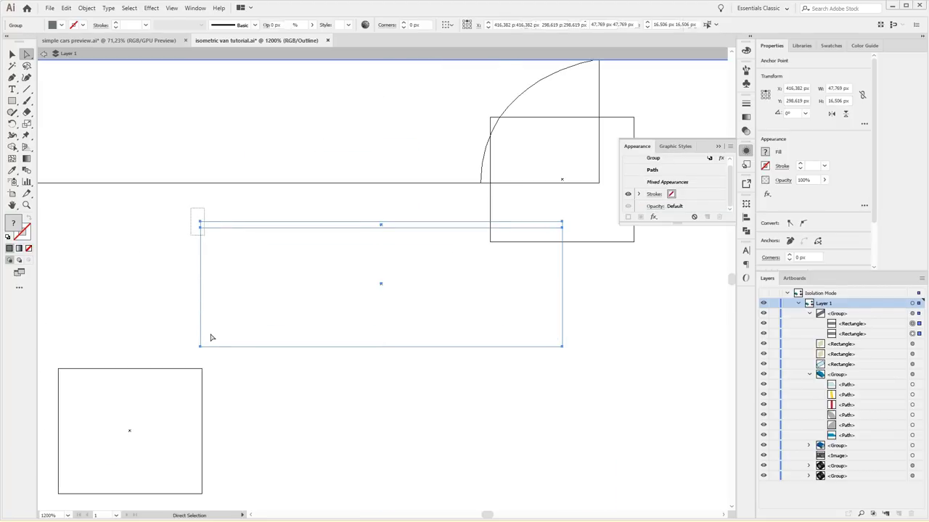
{"action": "left_click_drag", "start_coordinate": [191, 337], "coordinate": [211, 355]}
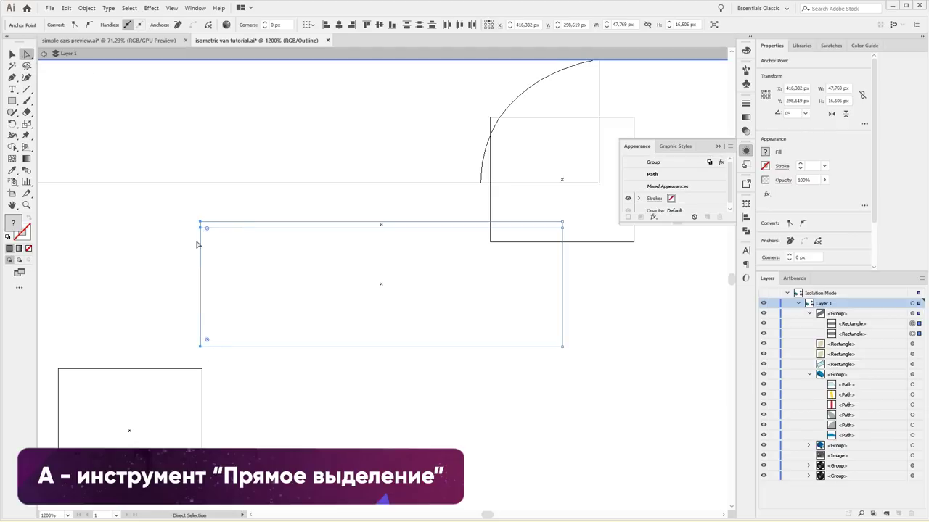
{"action": "left_click_drag", "start_coordinate": [194, 220], "coordinate": [210, 358]}
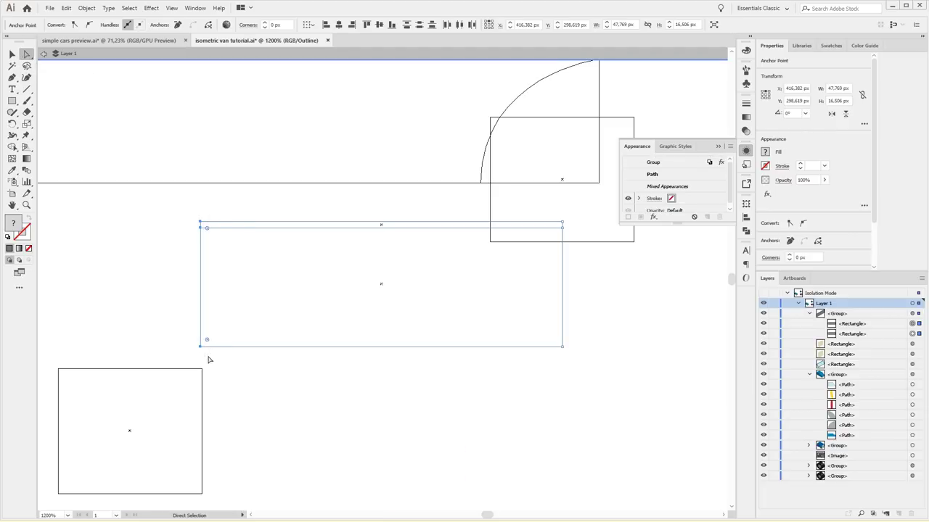
{"action": "key", "text": "ctrl+y"}
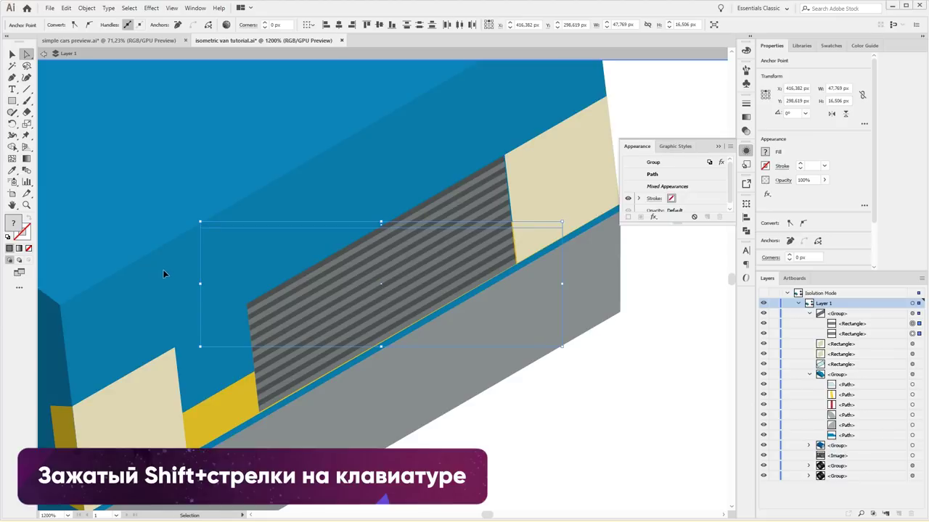
{"action": "key", "text": "shift+Left"}
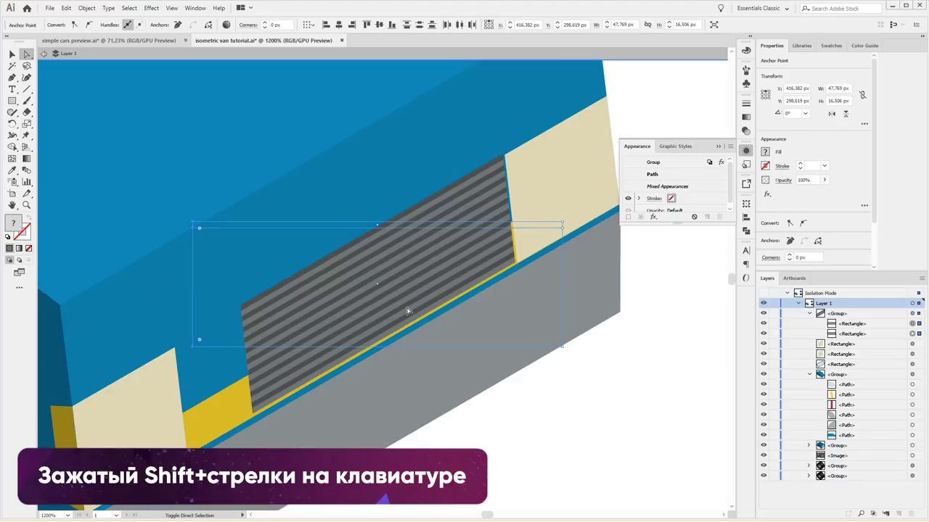
{"action": "key", "text": "shift+Left"}
{"action": "key", "text": "shift+Left"}
{"action": "key", "text": "shift+Left"}
{"action": "key", "text": "shift+Left"}
{"action": "key", "text": "Left"}
{"action": "key", "text": "Left"}
{"action": "key", "text": "Left"}
{"action": "key", "text": "Left"}
{"action": "key", "text": "Left"}
{"action": "key", "text": "Left"}
{"action": "key", "text": "Left"}
{"action": "key", "text": "Left"}
{"action": "key", "text": "Left"}
{"action": "key", "text": "Left"}
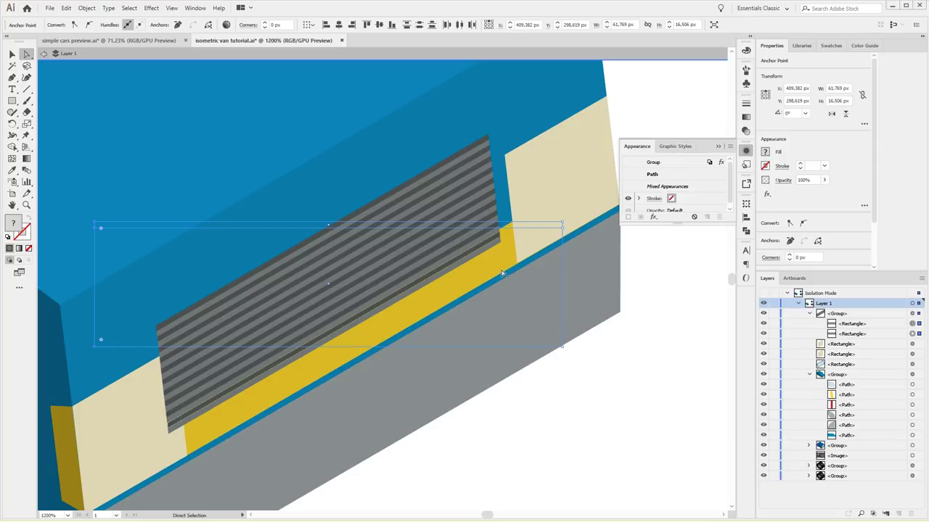
{"action": "key", "text": "v"}
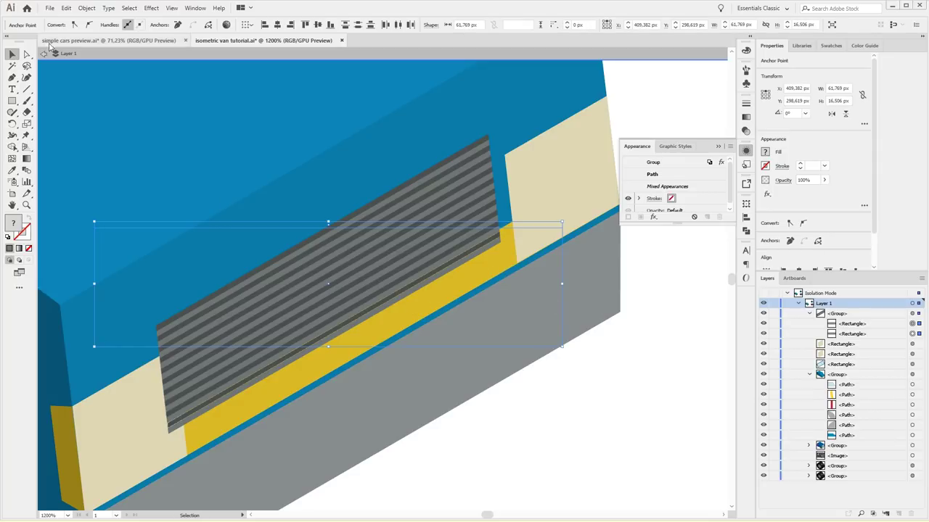
{"action": "left_click", "coordinate": [621, 370]}
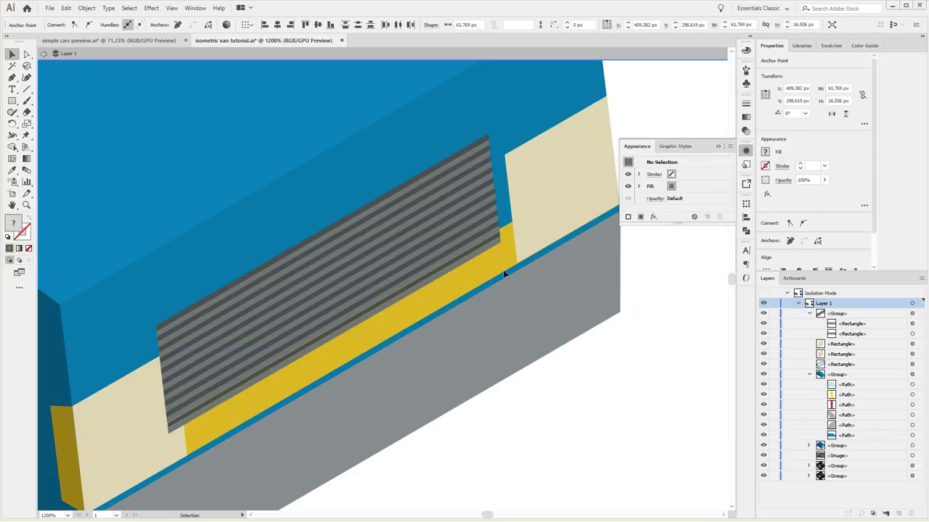
Nudge the grille group down and right until it covers the yellow stripe
{"action": "key", "text": "ctrl+y"}
{"action": "key", "text": "ctrl+y"}
{"action": "left_click", "coordinate": [912, 315]}
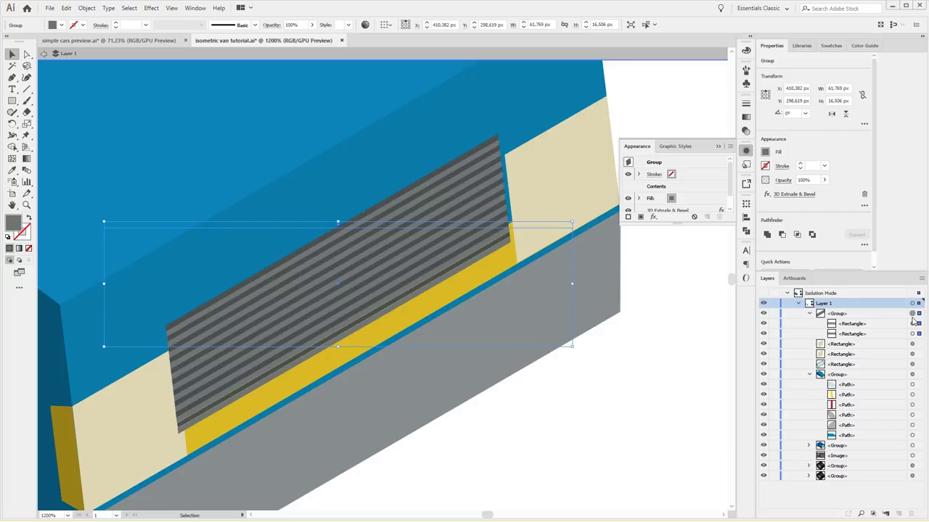
{"action": "key", "text": "Down"}
{"action": "key", "text": "Right"}
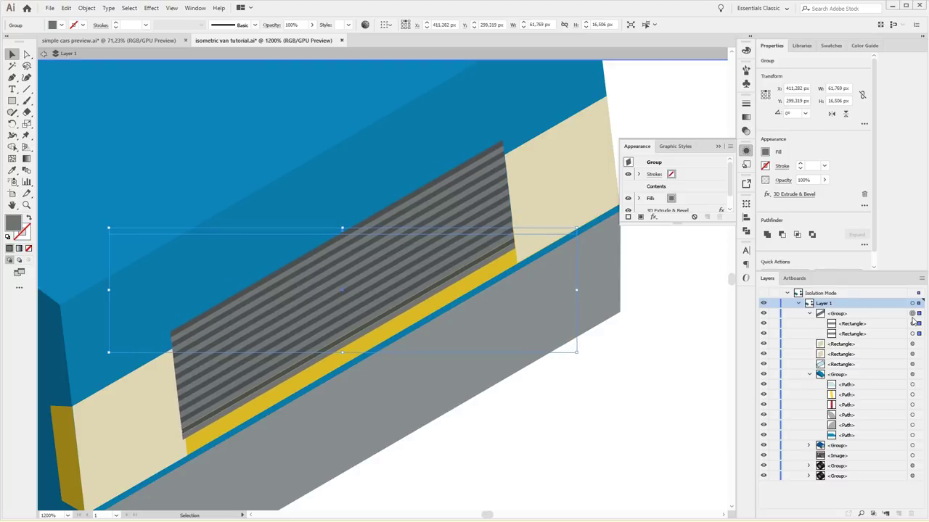
{"action": "key", "text": "Down"}
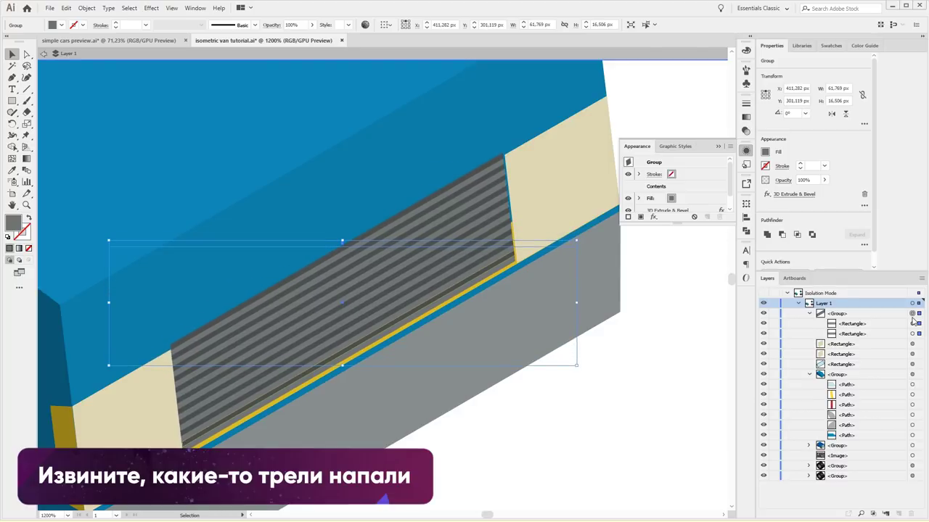
{"action": "key", "text": "Down"}
{"action": "key", "text": "Right"}
{"action": "key", "text": "Down"}
{"action": "key", "text": "Down"}
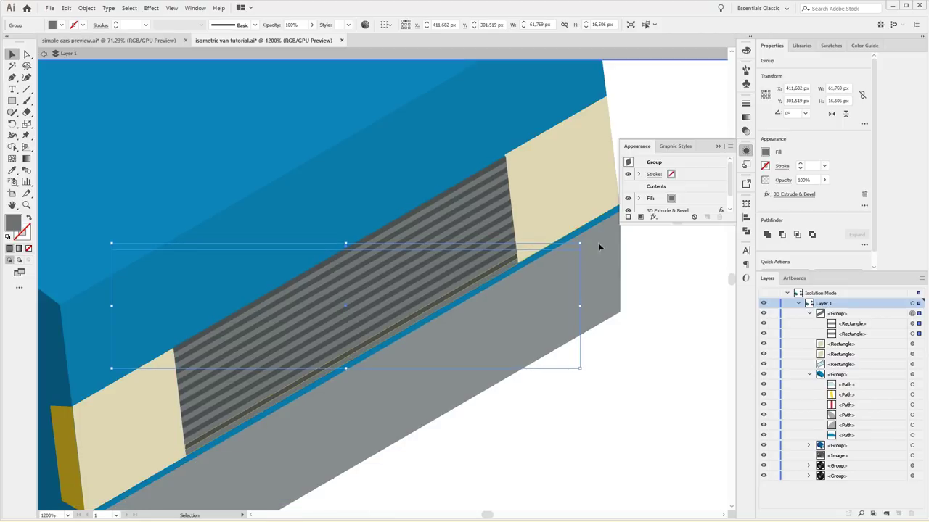
Deselect, collapse the appearance settings and fit the whole artboard in view
{"action": "left_click", "coordinate": [674, 315]}
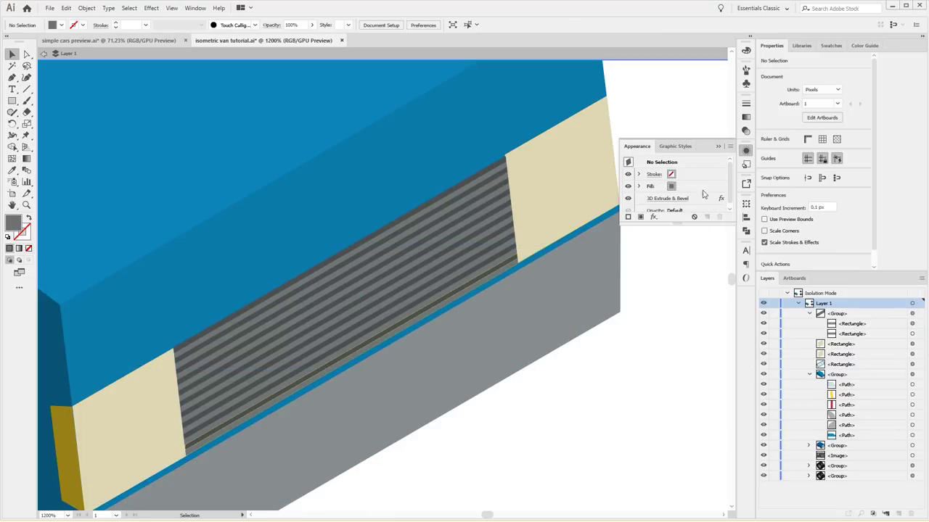
{"action": "left_click", "coordinate": [745, 150]}
{"action": "key", "text": "ctrl"}
{"action": "key", "text": "ctrl+0"}
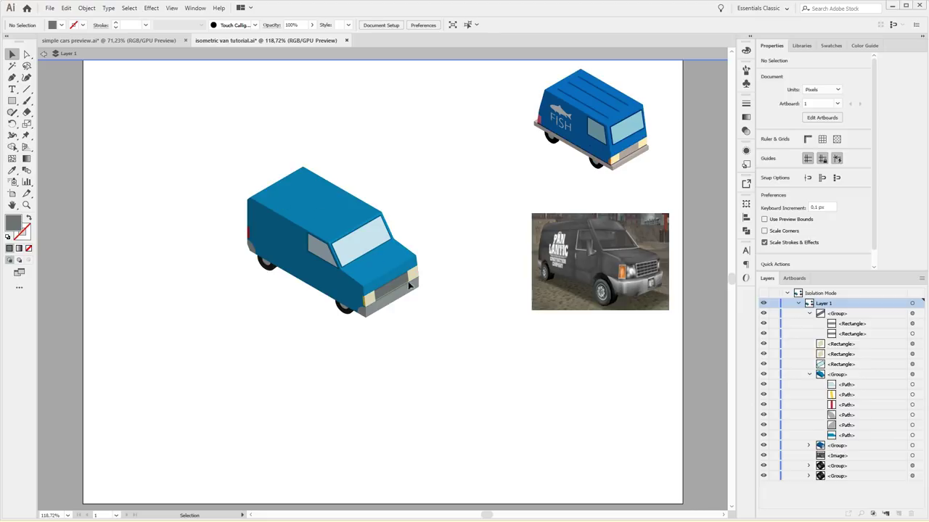
Group all the blue van's pieces, undoing an accidental move so it stays in place
{"action": "left_click_drag", "start_coordinate": [181, 330], "coordinate": [447, 190]}
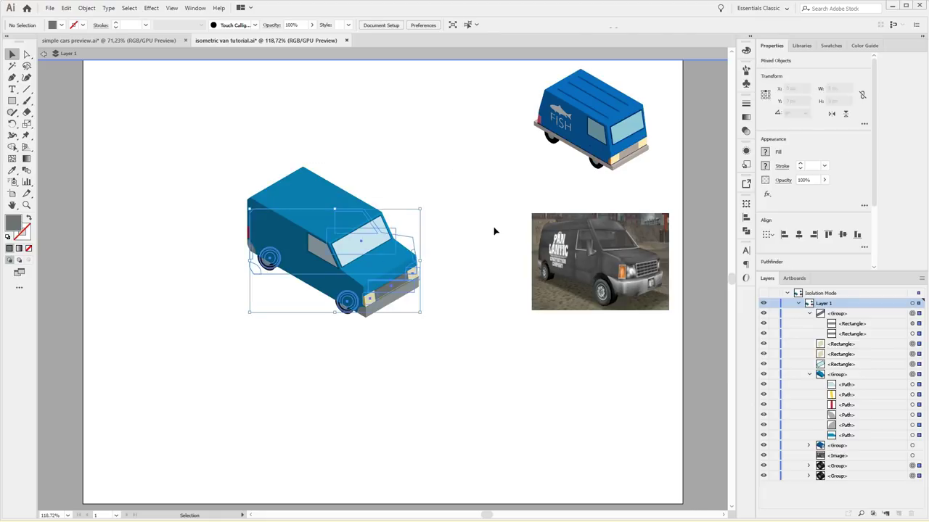
{"action": "key", "text": "ctrl+g"}
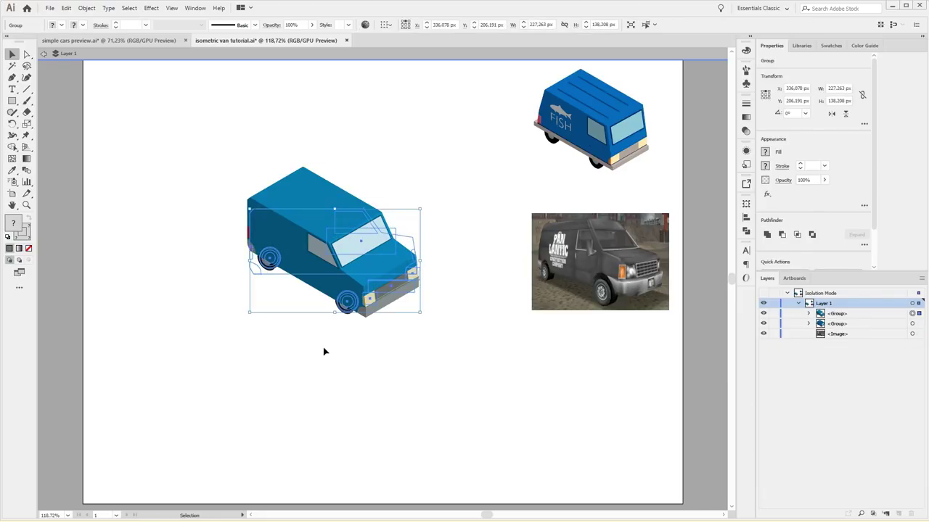
{"action": "left_click", "coordinate": [323, 351]}
{"action": "left_click_drag", "start_coordinate": [319, 268], "coordinate": [278, 346]}
{"action": "left_click", "coordinate": [430, 360]}
{"action": "key", "text": "a"}
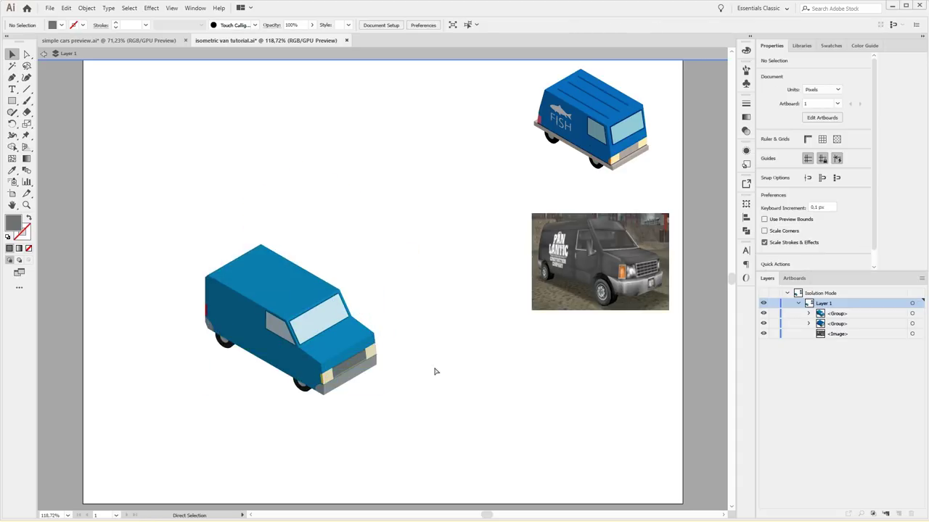
{"action": "key", "text": "ctrl+z"}
{"action": "key", "text": "v"}
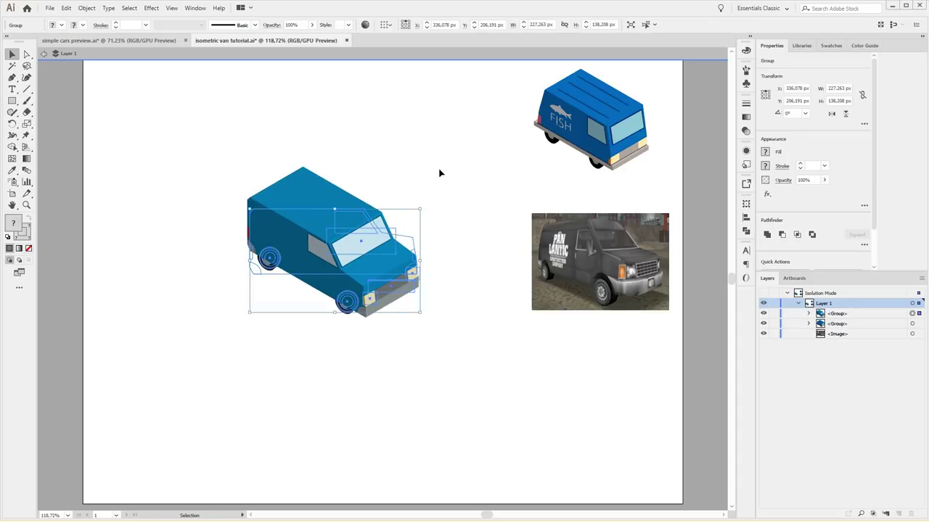
{"action": "left_click", "coordinate": [440, 172]}
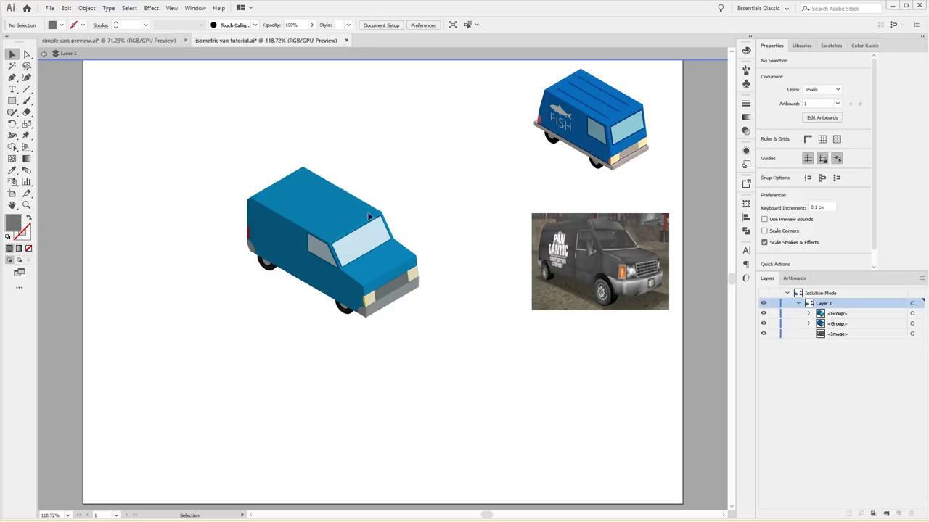
Select the fish and FISH logo inside the small reference van, then exit isolation
{"action": "double_click", "coordinate": [568, 123]}
{"action": "left_click", "coordinate": [568, 120]}
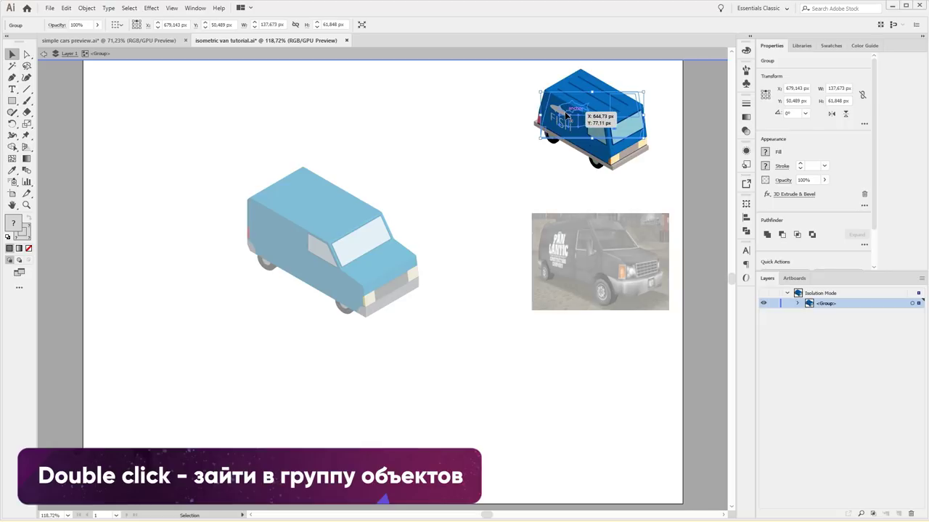
{"action": "double_click", "coordinate": [568, 118]}
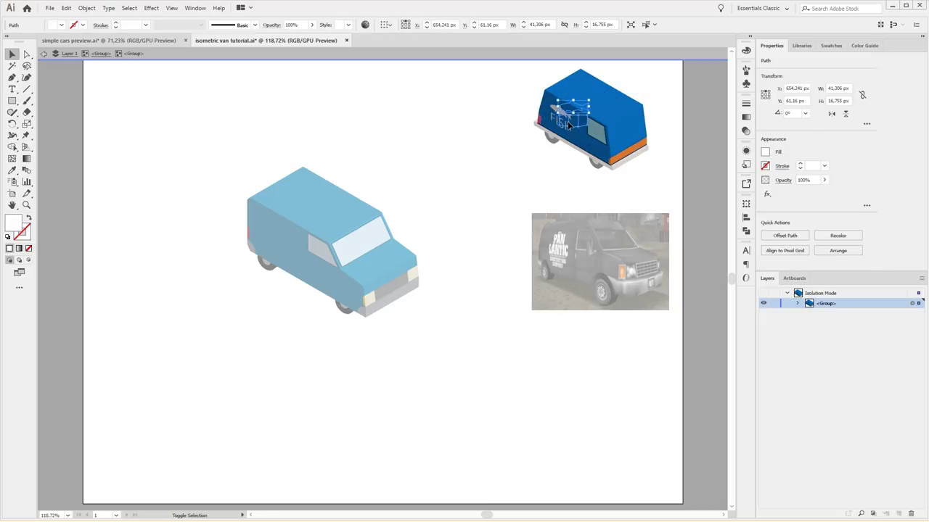
{"action": "key", "text": "ctrl+a"}
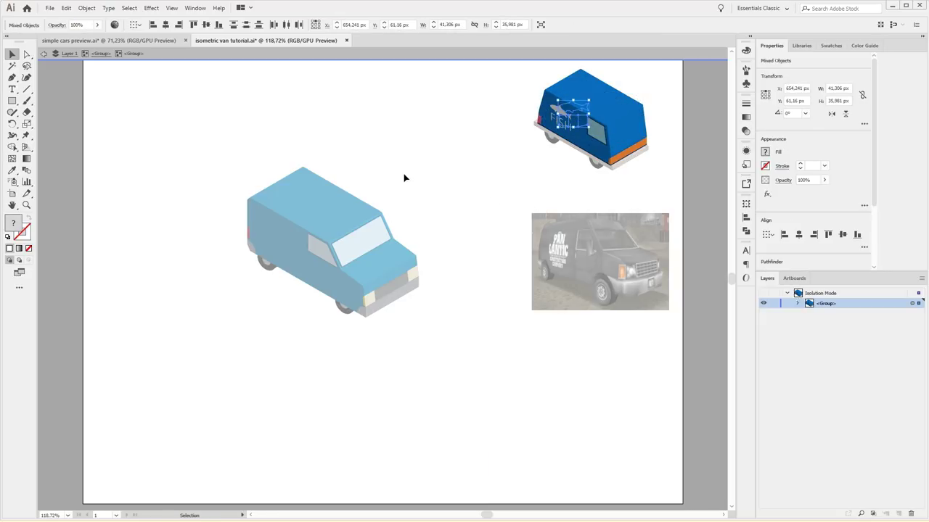
{"action": "double_click", "coordinate": [404, 179]}
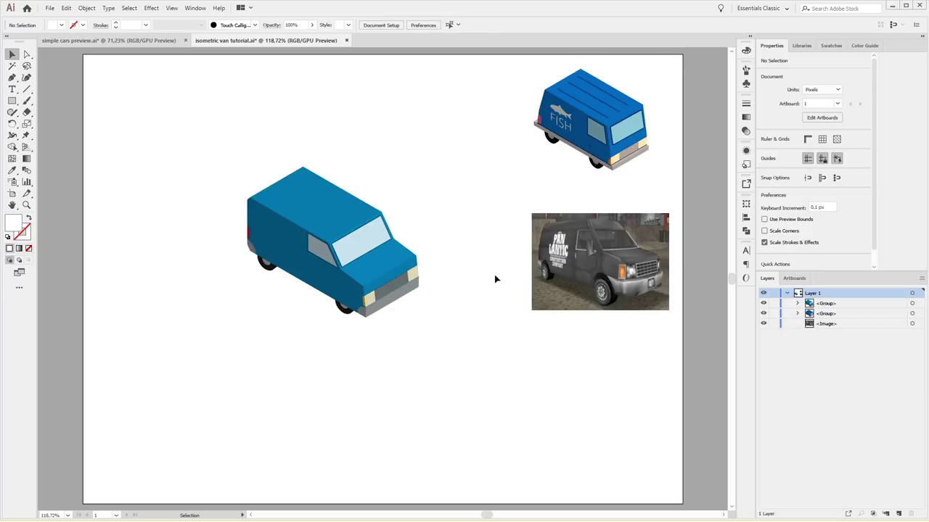
Hide the van body group's 3D Extrude & Bevel effect and zoom in on the flat side
{"action": "left_click", "coordinate": [308, 283]}
{"action": "left_click", "coordinate": [799, 304]}
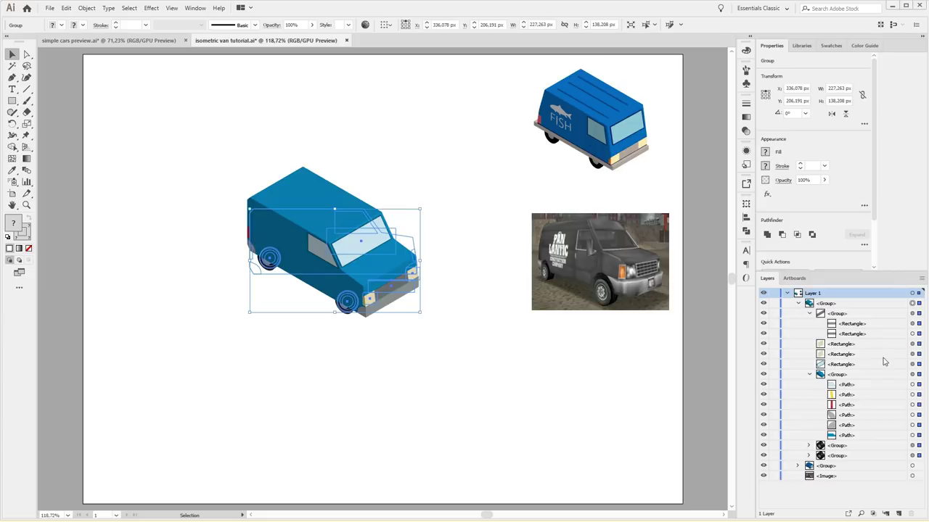
{"action": "left_click", "coordinate": [810, 314]}
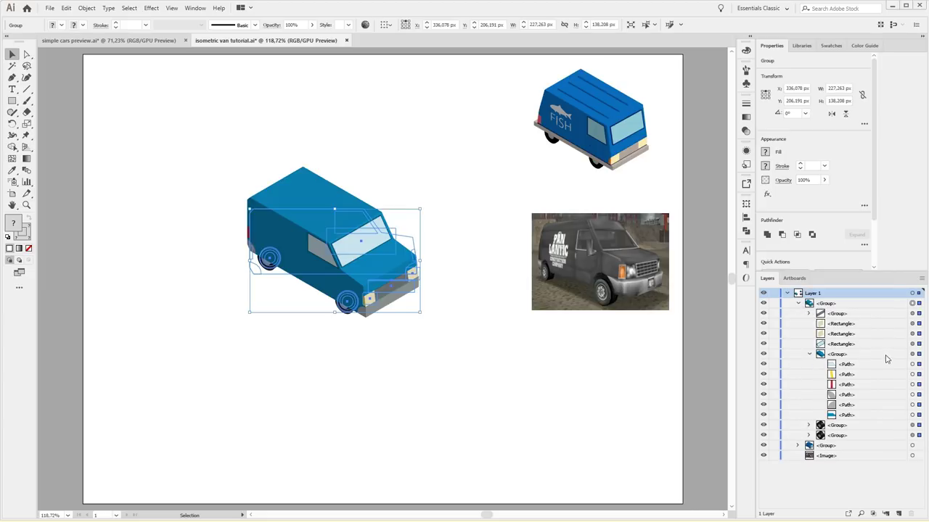
{"action": "left_click", "coordinate": [912, 354]}
{"action": "left_click", "coordinate": [745, 148]}
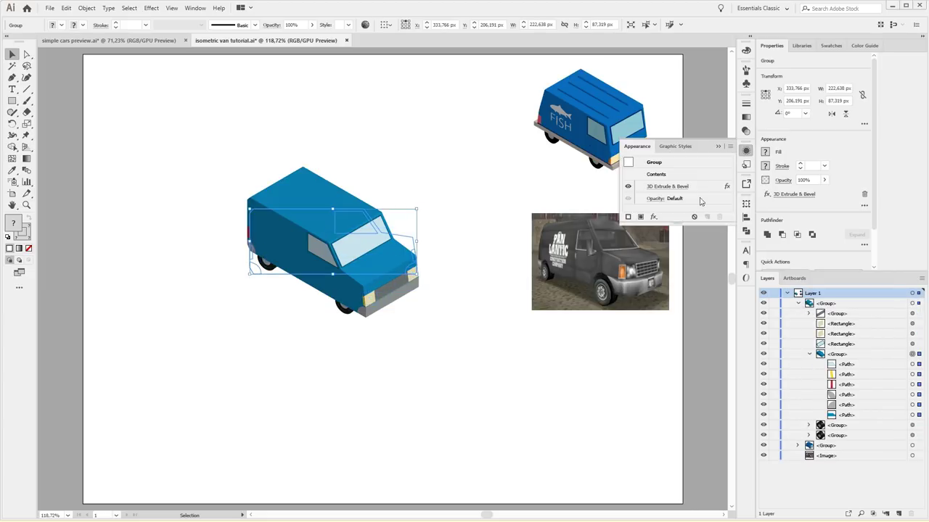
{"action": "left_click", "coordinate": [628, 187]}
{"action": "key", "text": "a"}
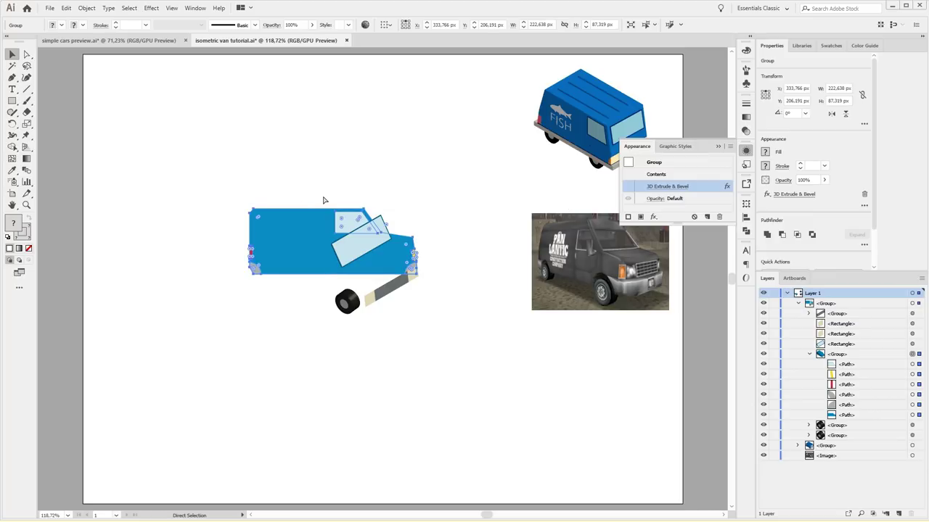
{"action": "key", "text": "v"}
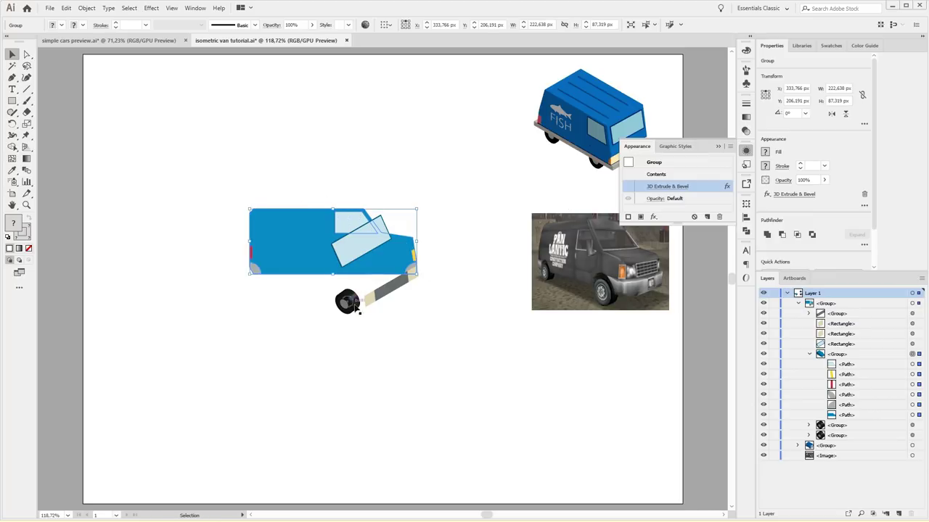
{"action": "key", "text": "ctrl+plus"}
{"action": "key", "text": "ctrl+plus"}
{"action": "key", "text": "ctrl+plus"}
{"action": "key", "text": "ctrl+plus"}
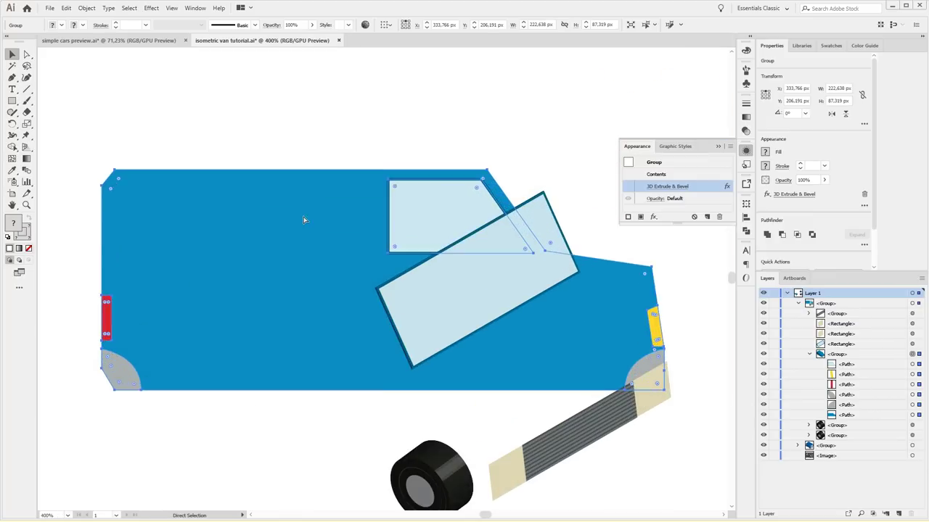
{"action": "double_click", "coordinate": [274, 174]}
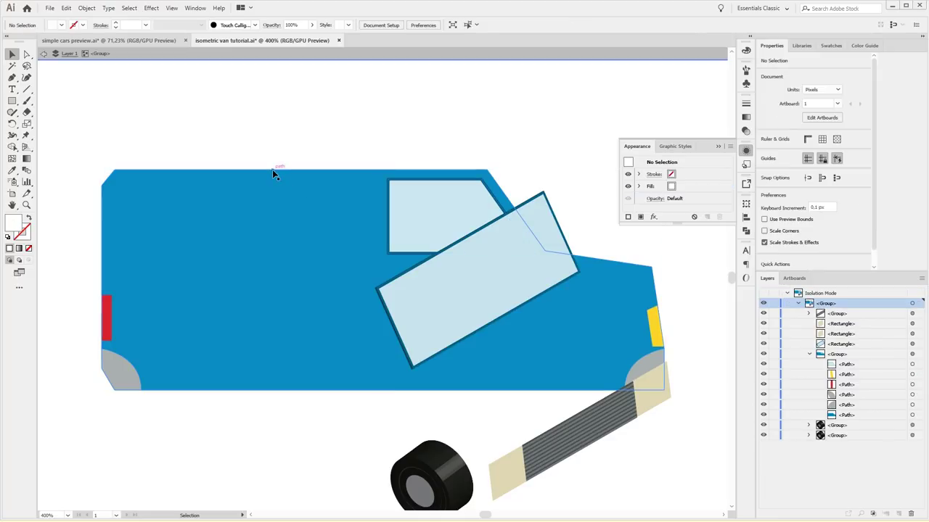
Paste, enlarge and place the fish logo on the side's left, then re-enable 3D Extrude & Bevel
{"action": "double_click", "coordinate": [274, 175]}
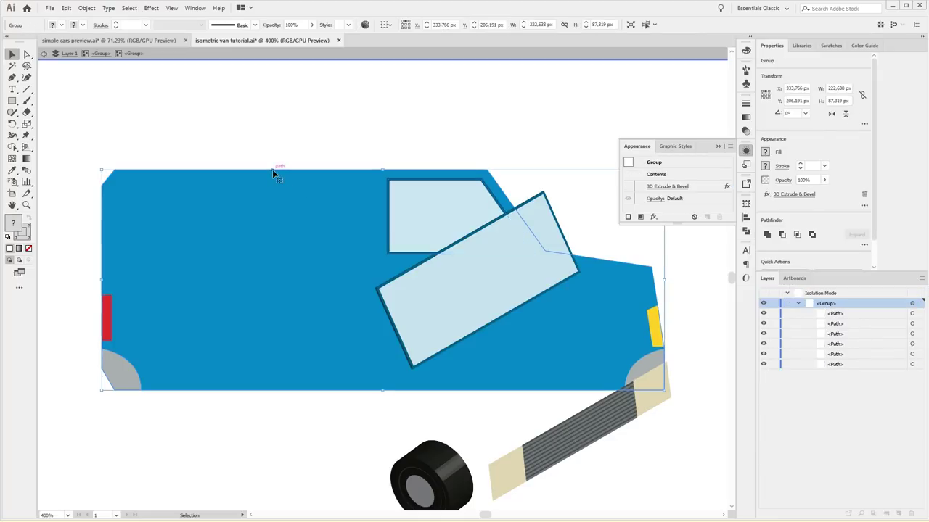
{"action": "left_click", "coordinate": [281, 178]}
{"action": "key", "text": "ctrl+v"}
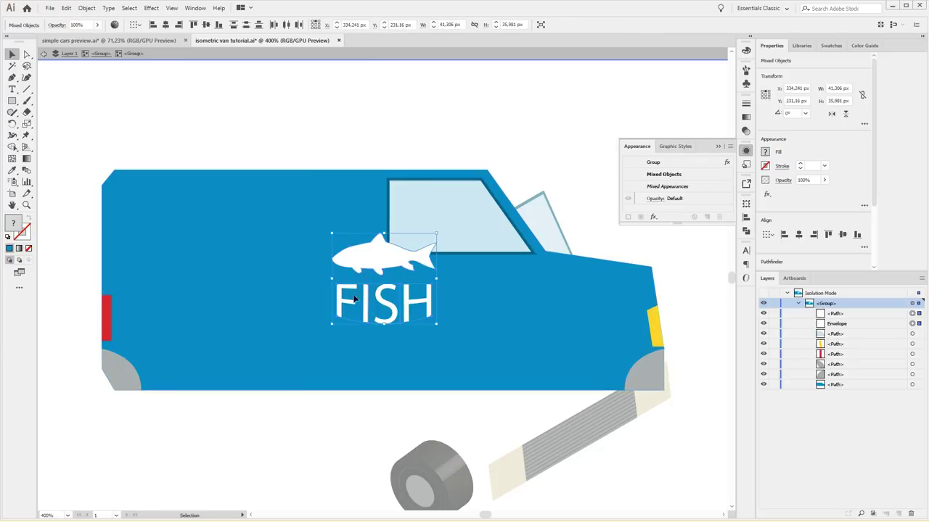
{"action": "left_click_drag", "start_coordinate": [376, 325], "coordinate": [378, 354]}
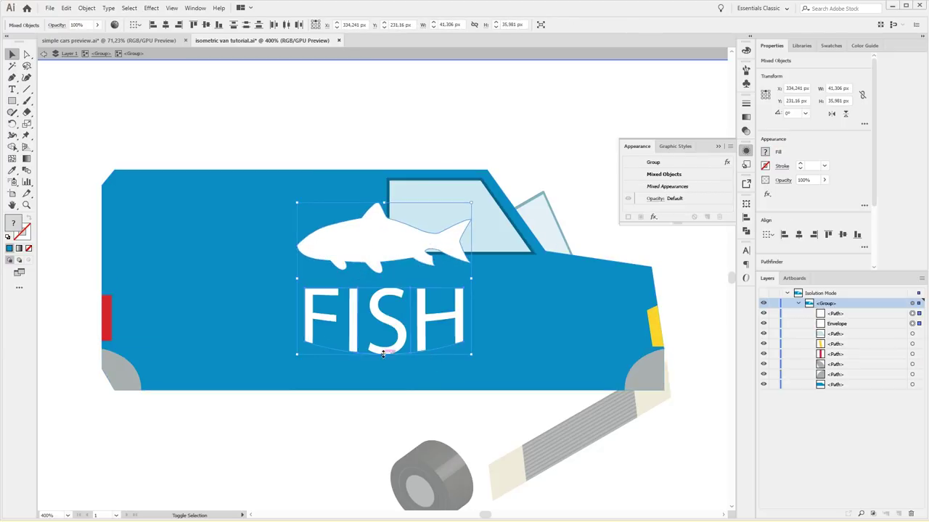
{"action": "left_click_drag", "start_coordinate": [359, 267], "coordinate": [219, 249]}
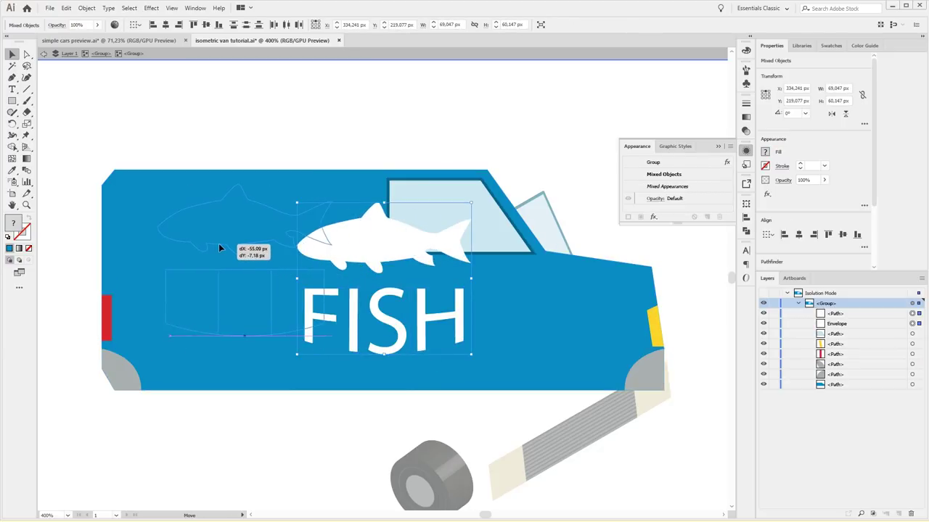
{"action": "left_click_drag", "start_coordinate": [219, 248], "coordinate": [218, 249]}
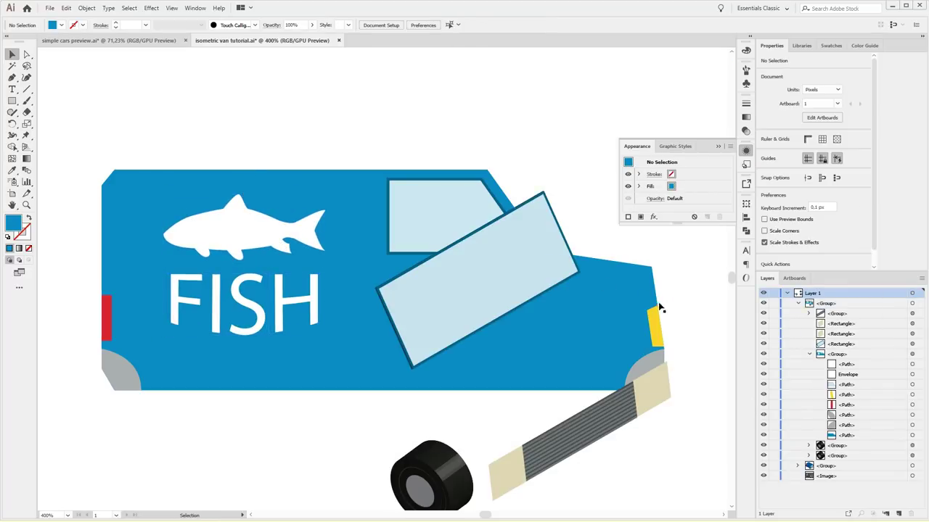
{"action": "left_click", "coordinate": [911, 354]}
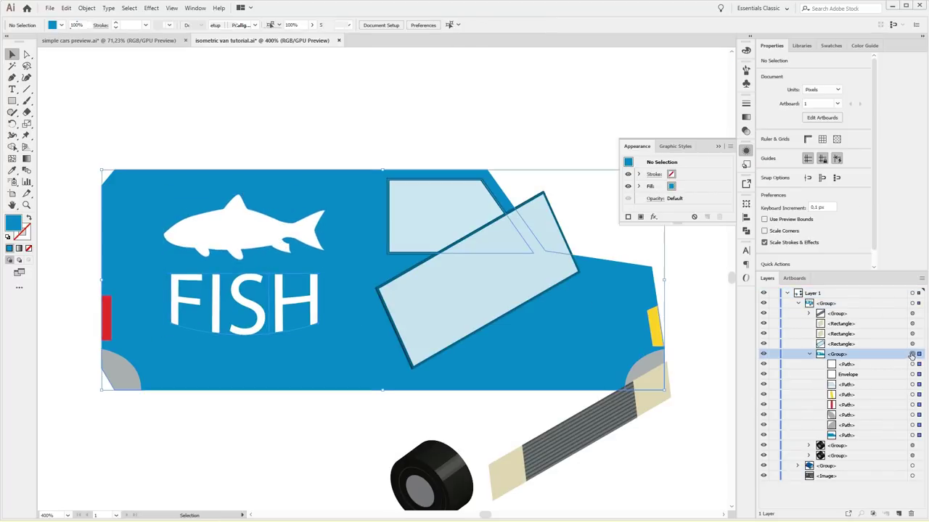
{"action": "left_click", "coordinate": [629, 187]}
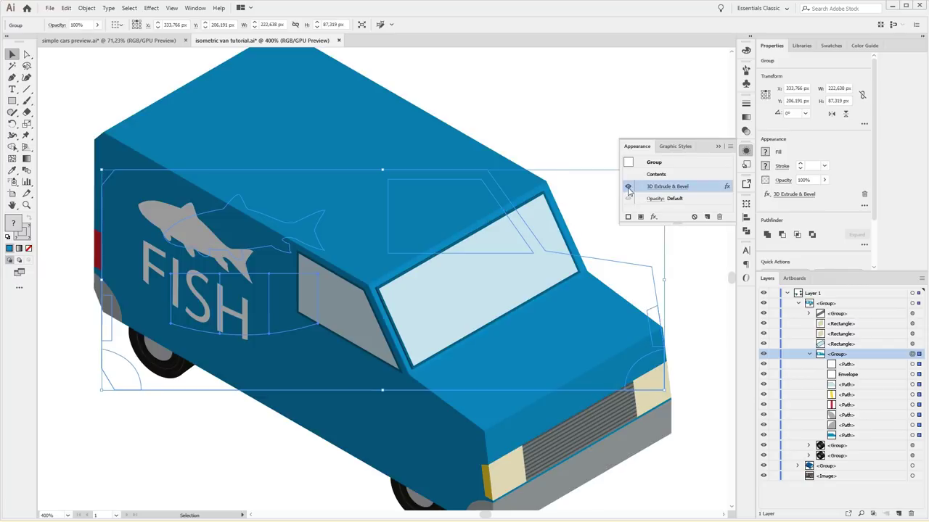
Zoom out to the whole artboard, close Appearance and collapse the van's layer groups
{"action": "left_click", "coordinate": [500, 129]}
{"action": "key", "text": "a"}
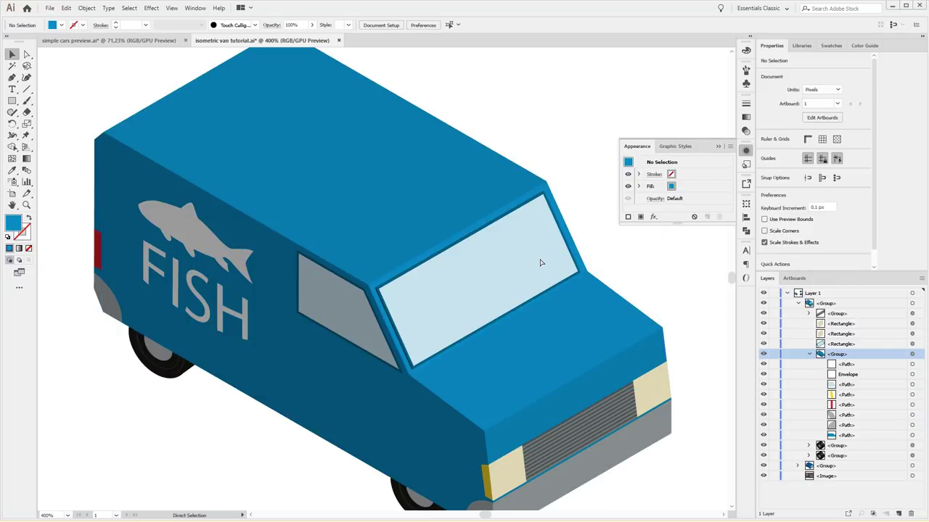
{"action": "key", "text": "ctrl+1"}
{"action": "key", "text": "v"}
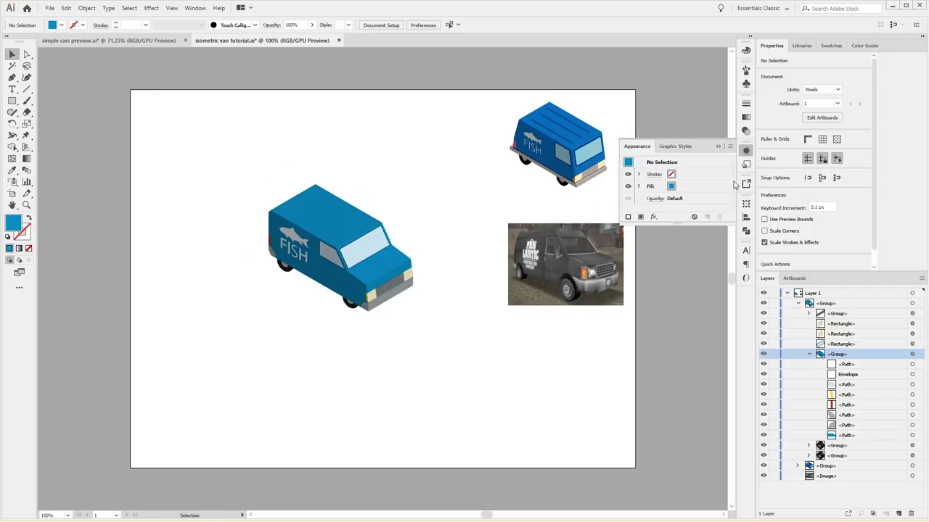
{"action": "left_click", "coordinate": [747, 151]}
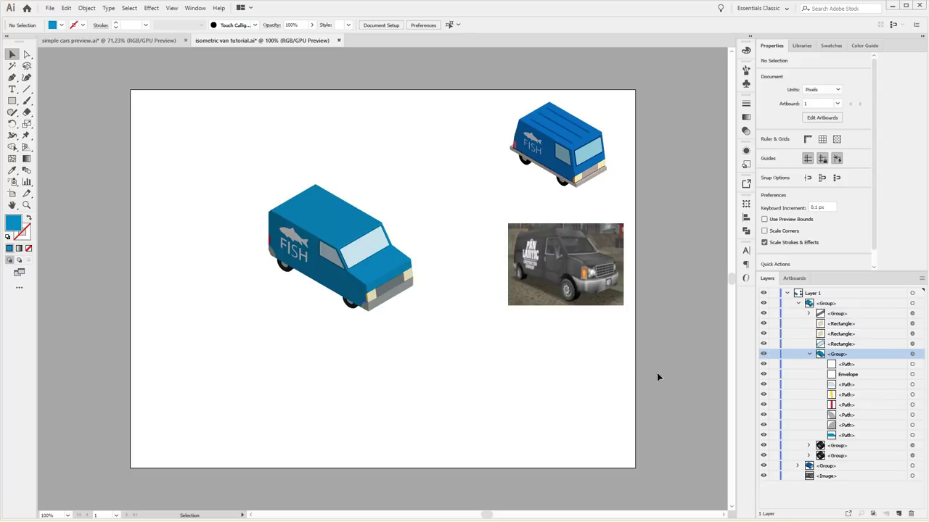
{"action": "left_click", "coordinate": [809, 355]}
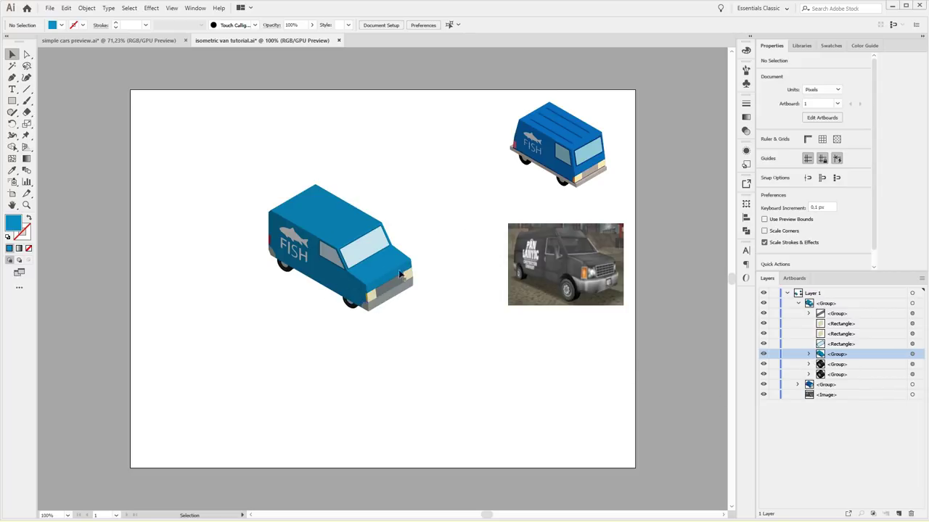
{"action": "left_click", "coordinate": [798, 304]}
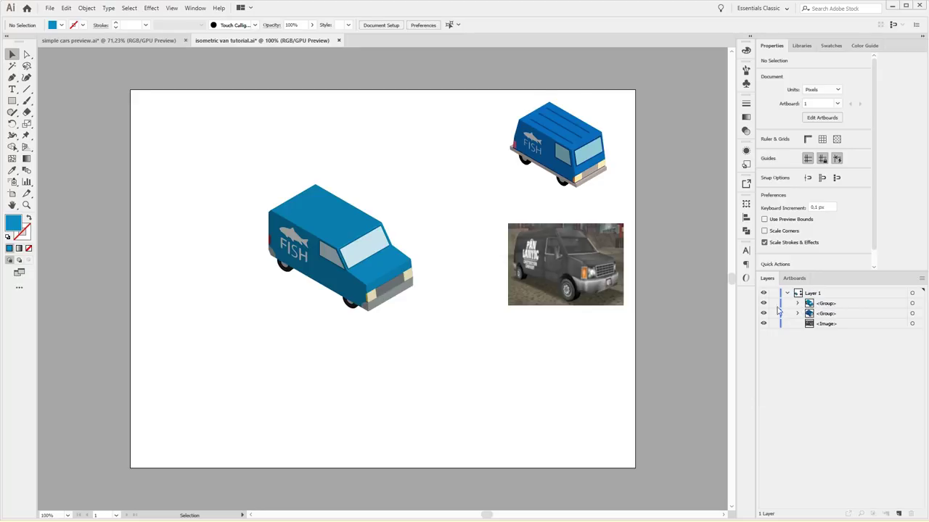